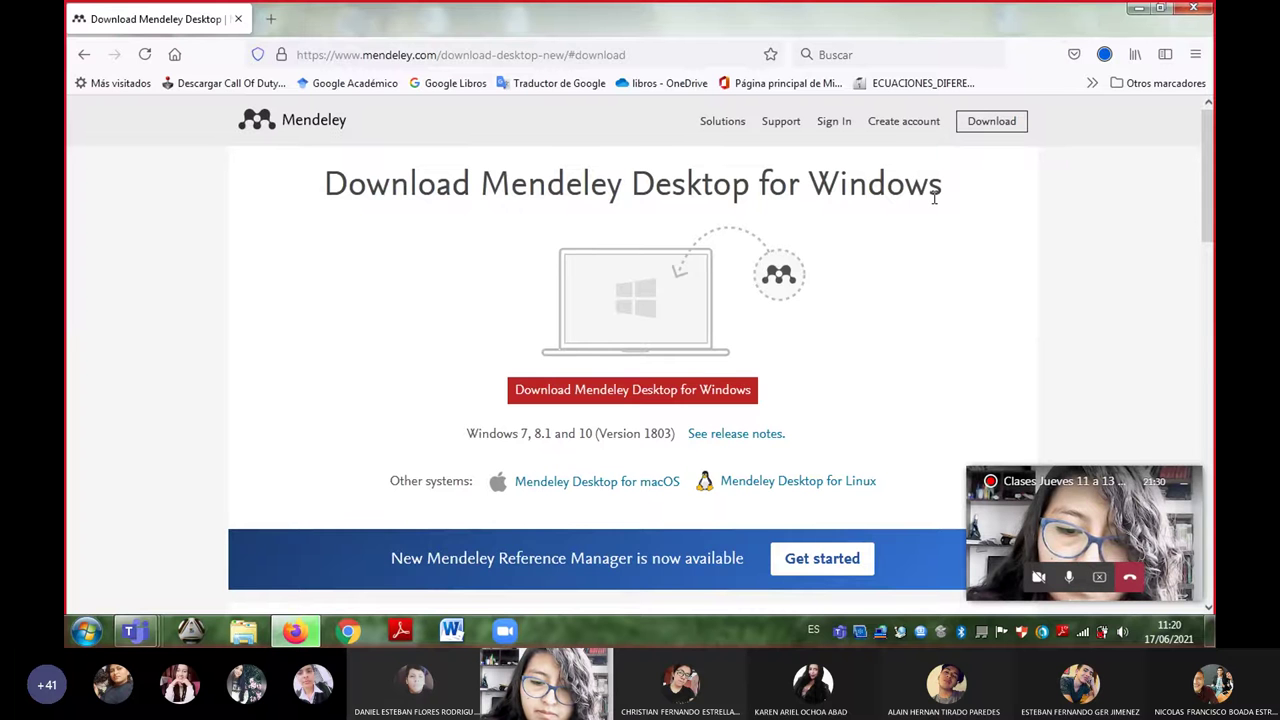
- Run the downloaded Mendeley-Desktop-1.19.8-win32 installer from its downloads folder, confirming the security warning
click(1104, 54)
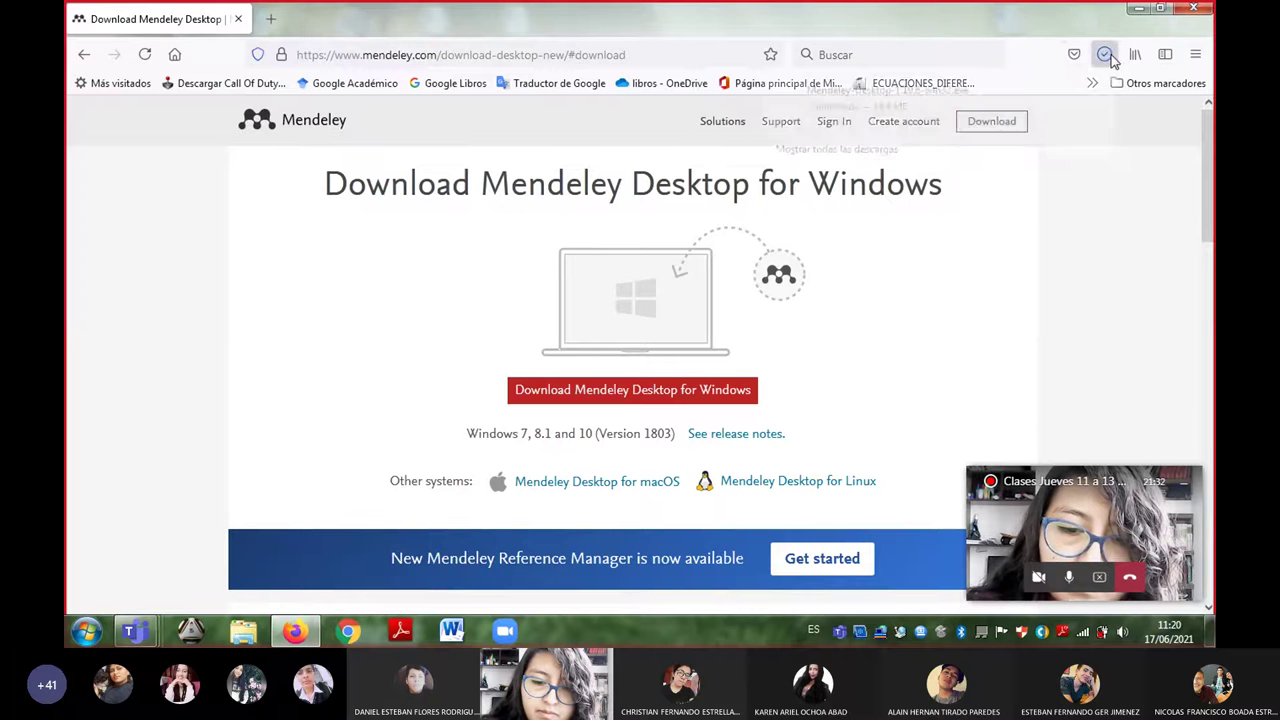
click(1092, 108)
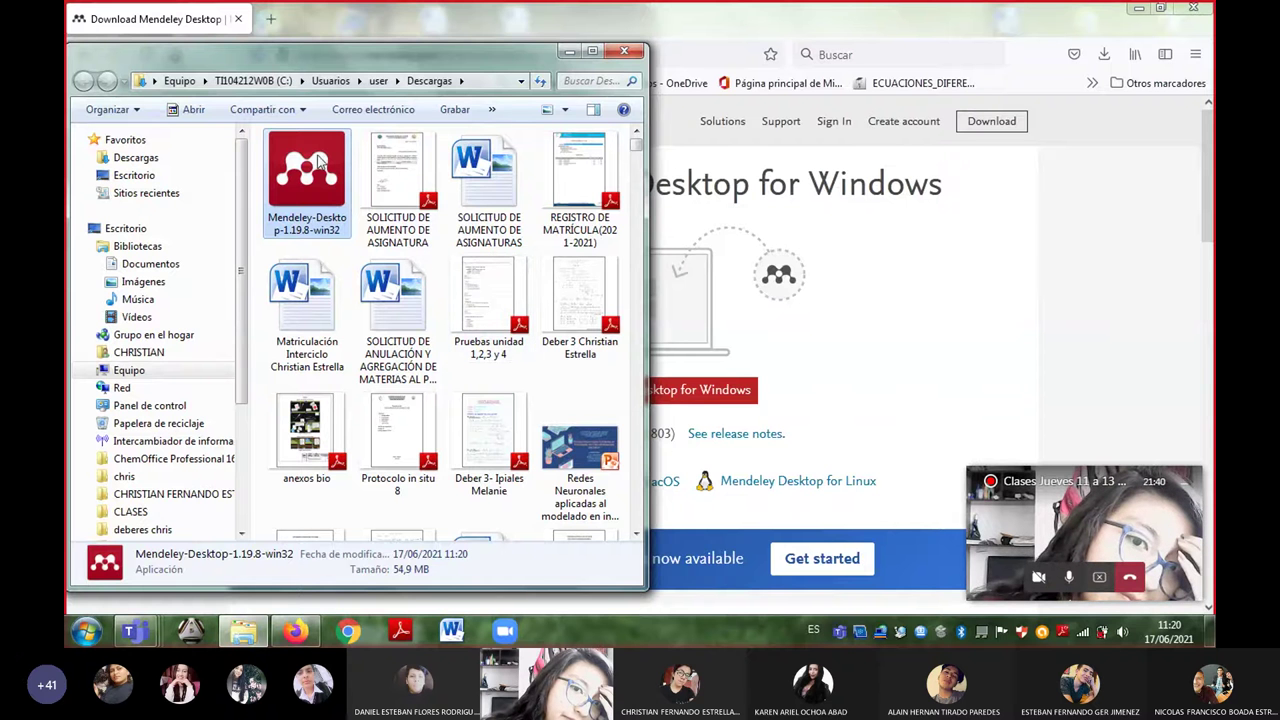
double_click(318, 172)
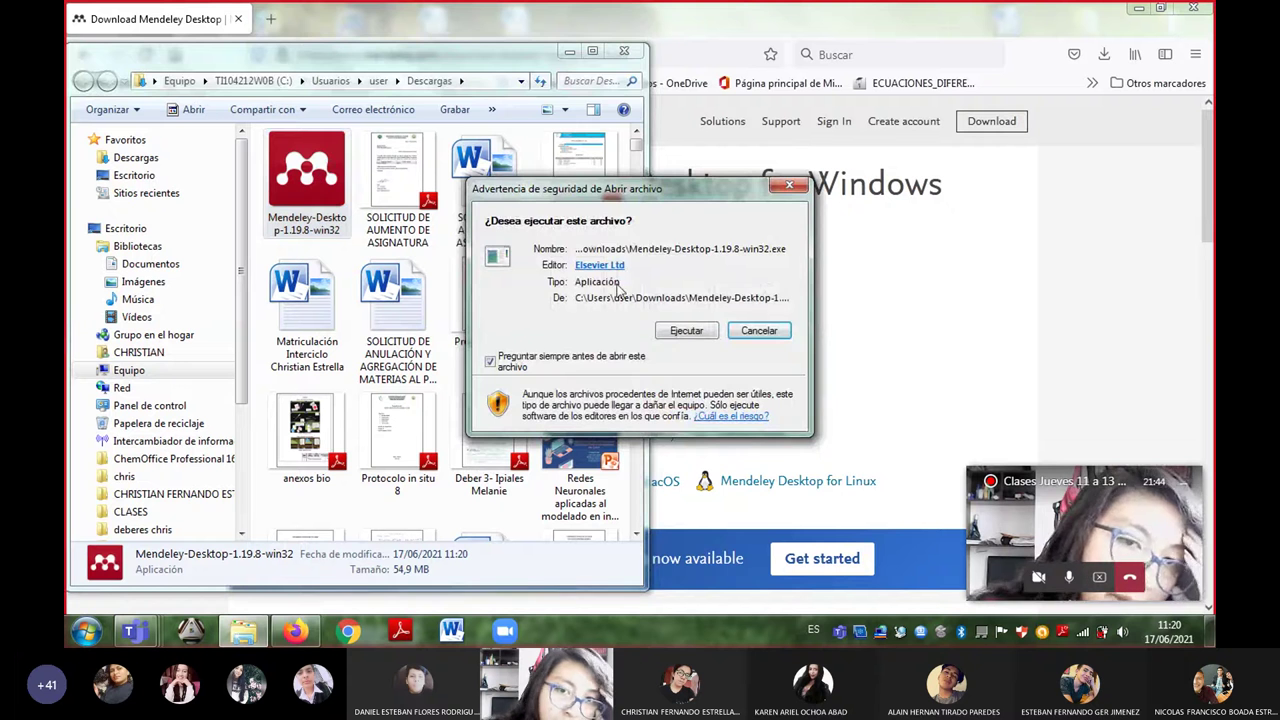
click(682, 333)
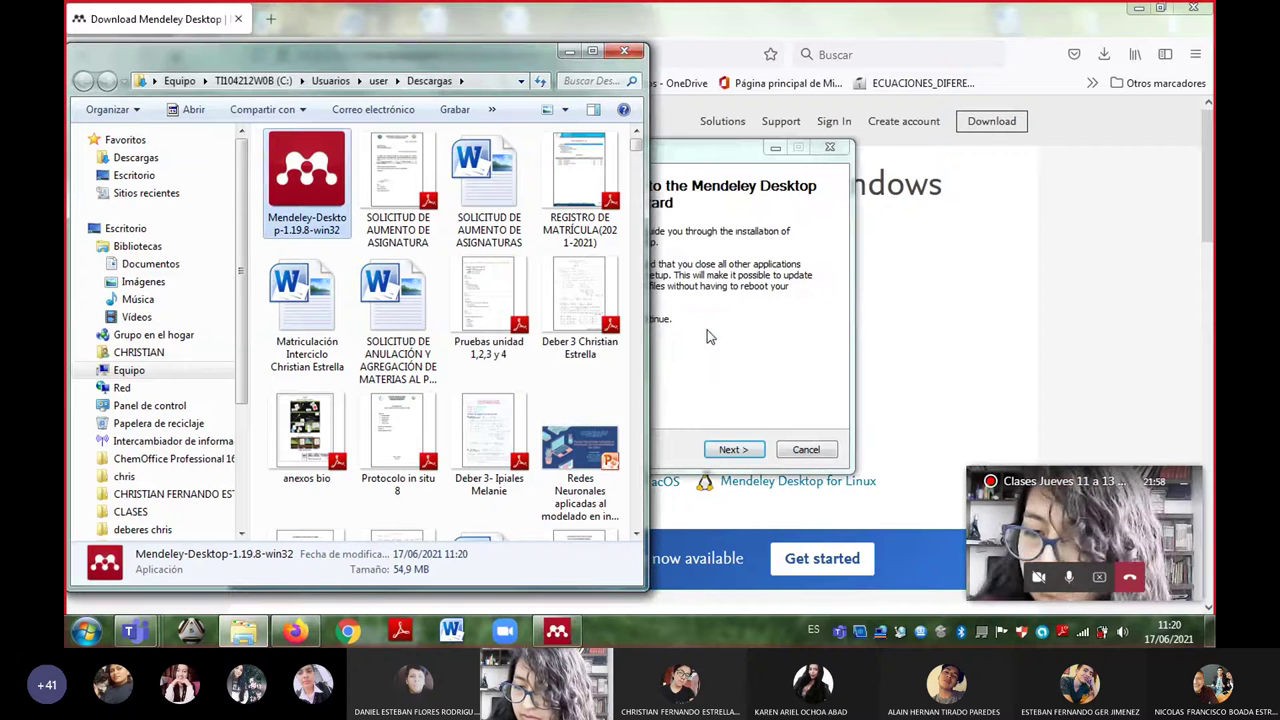
- Install Mendeley Desktop with the default folder and shortcuts, then finish and launch it
click(806, 300)
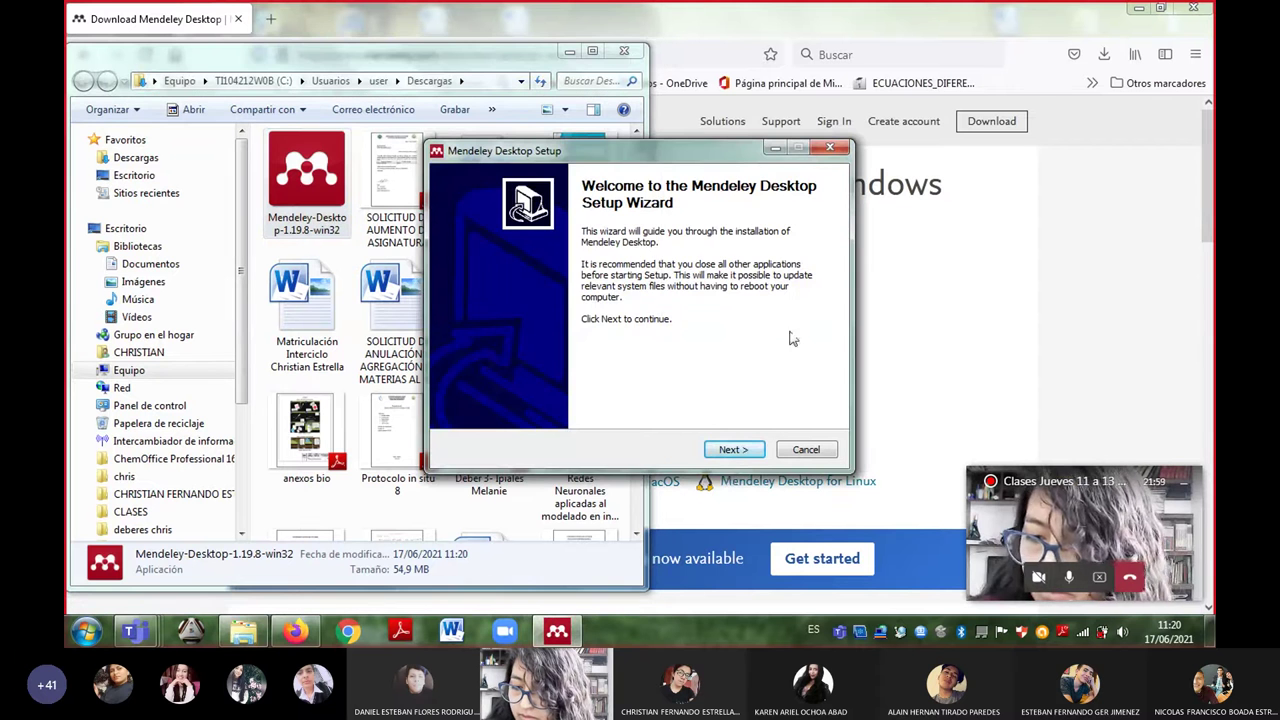
click(732, 452)
click(734, 451)
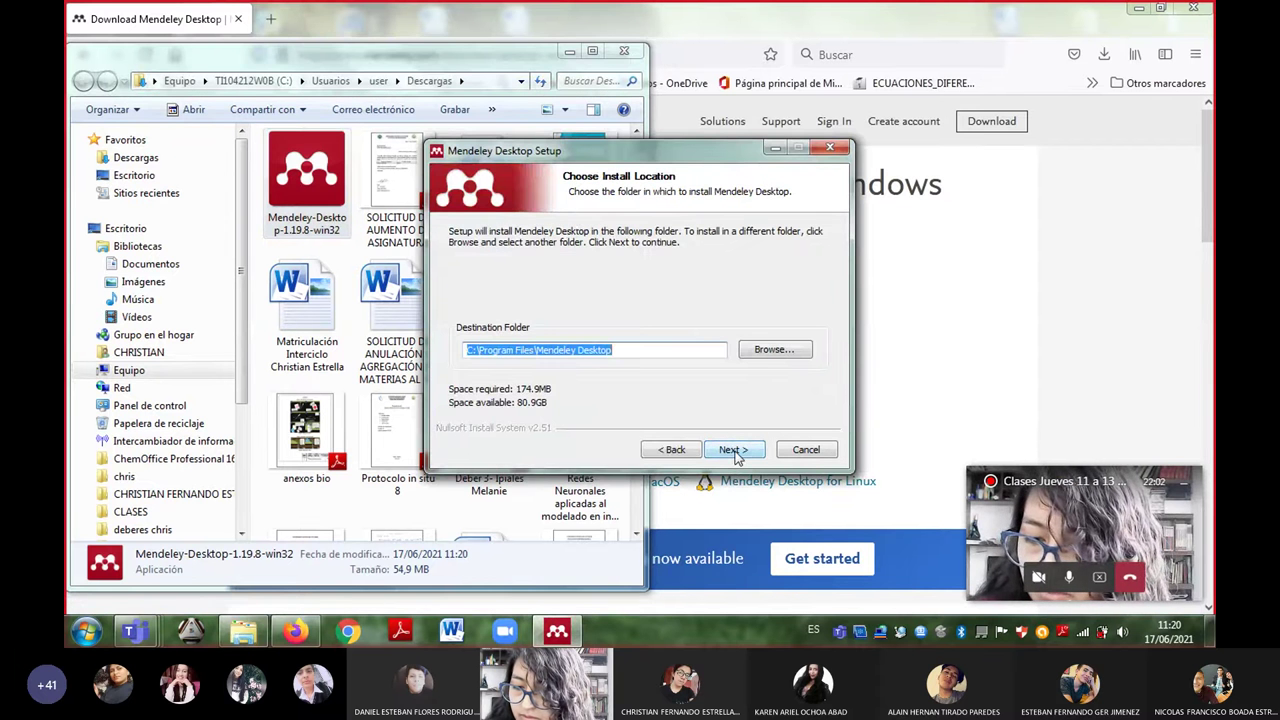
click(733, 450)
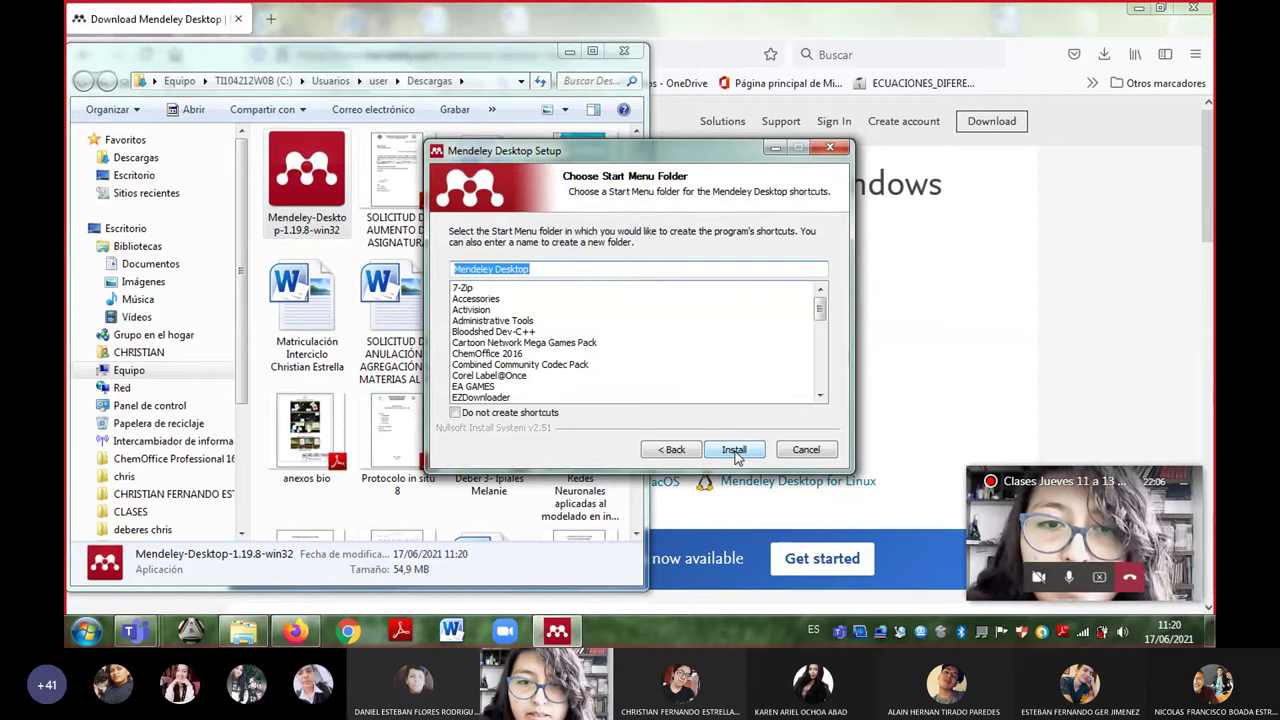
click(734, 450)
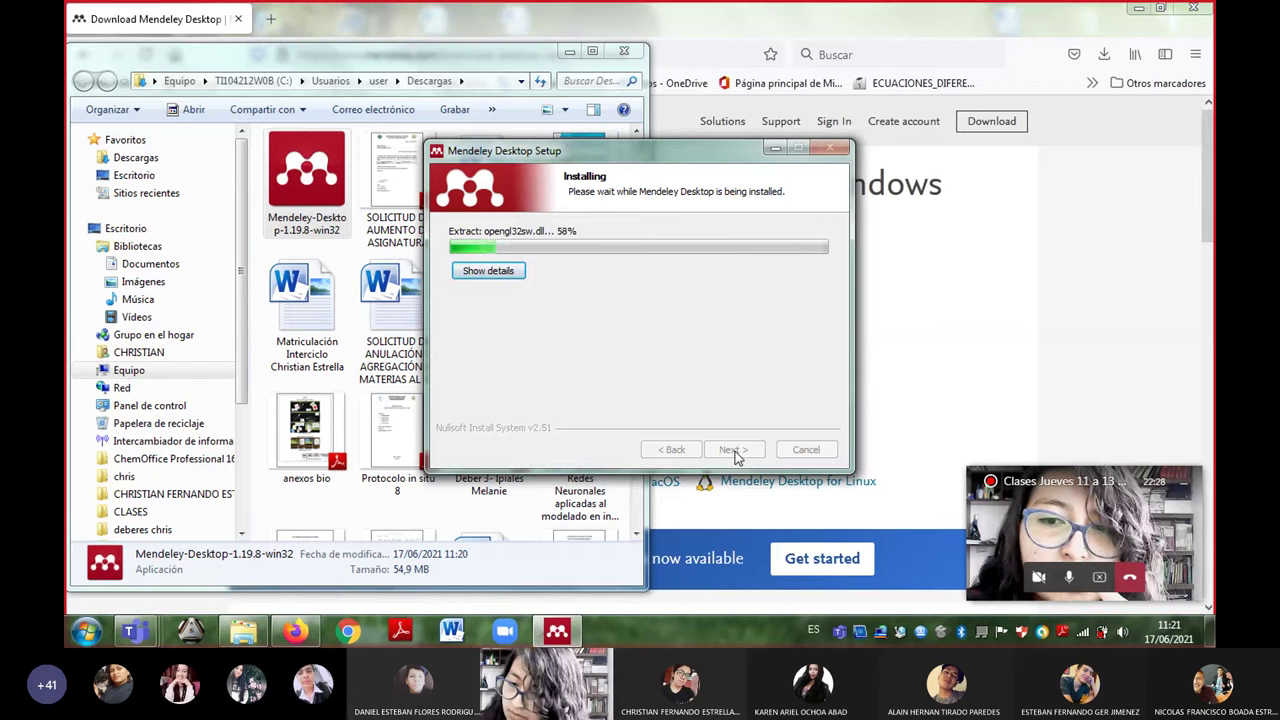
click(1067, 578)
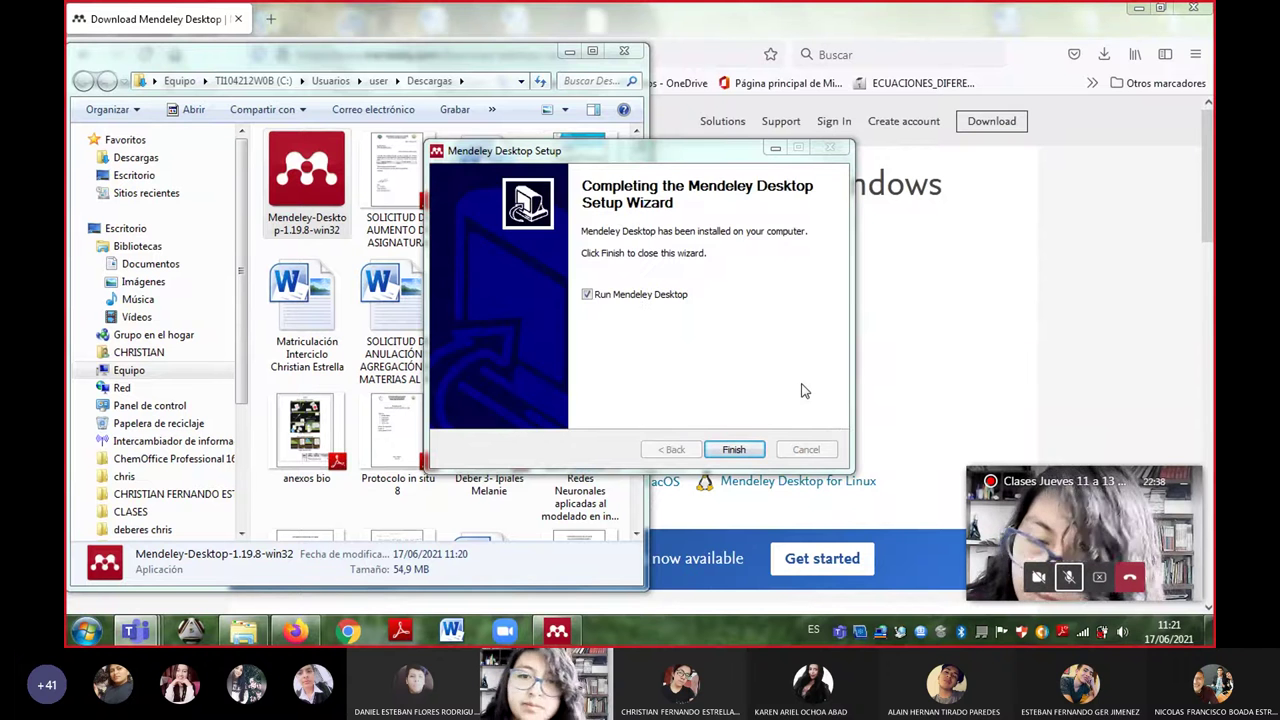
click(740, 452)
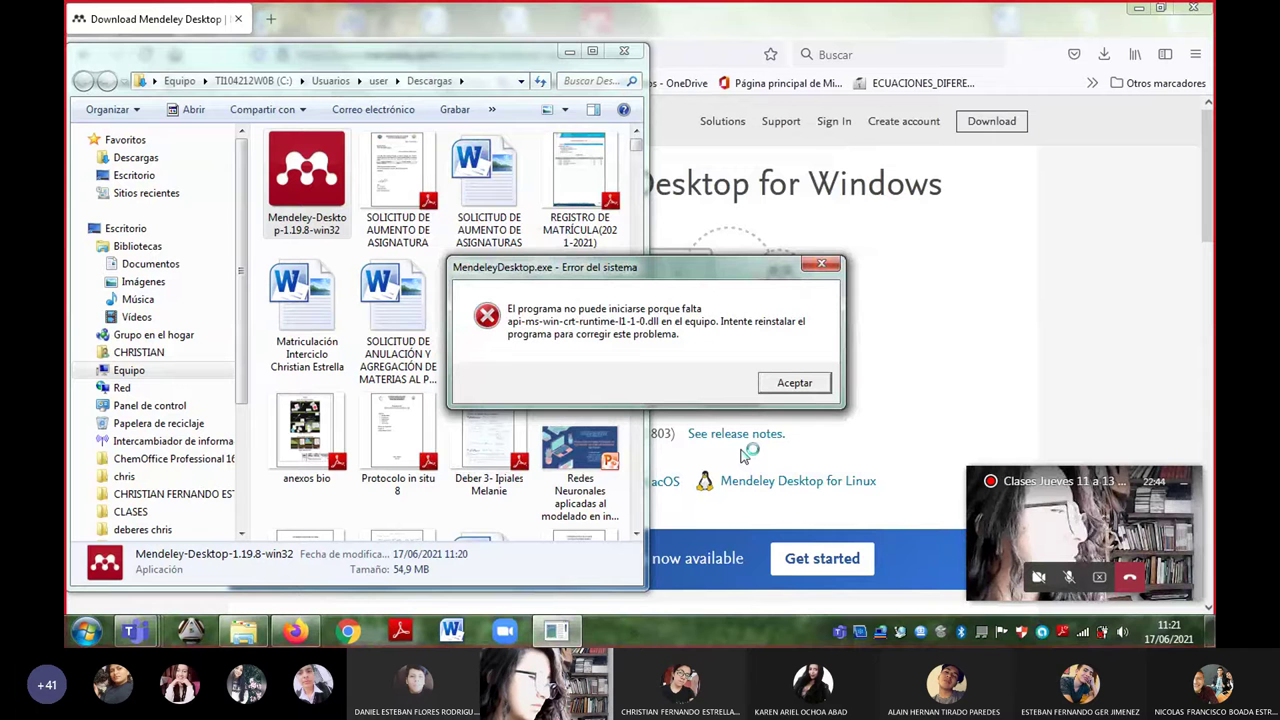
- Unmute the call microphone and stop sharing the screen in Teams
click(1070, 578)
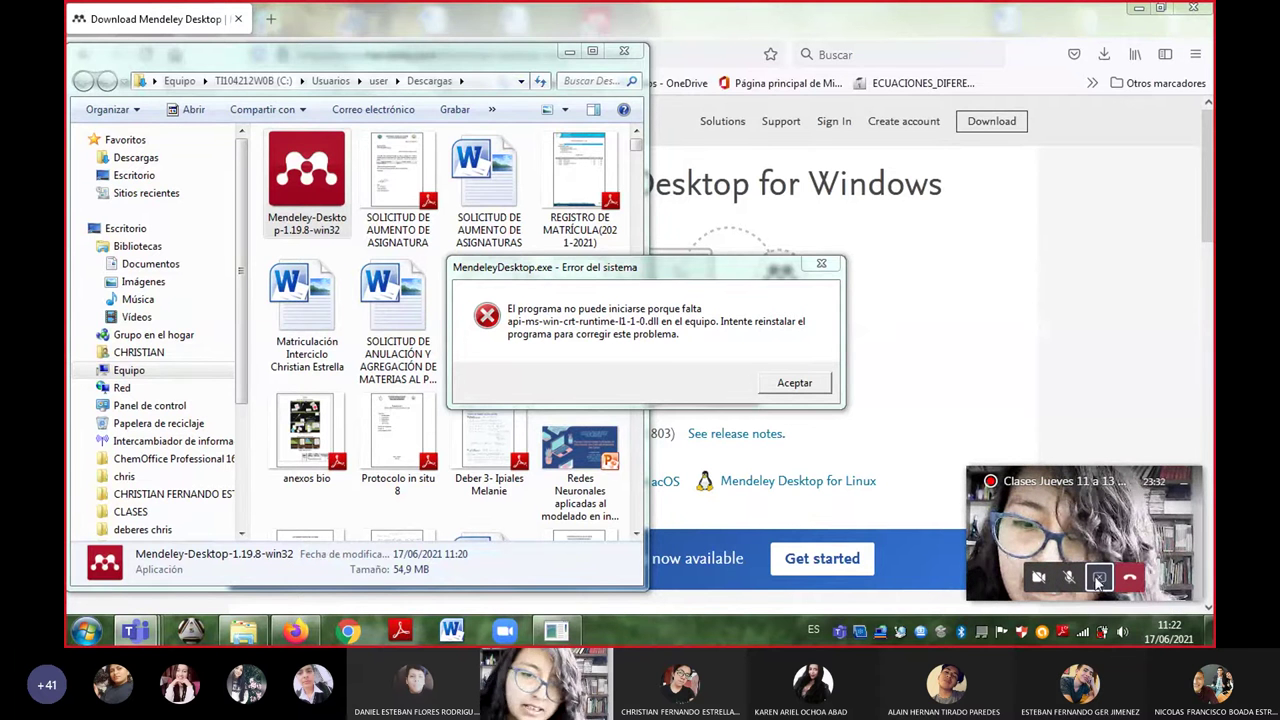
click(1098, 578)
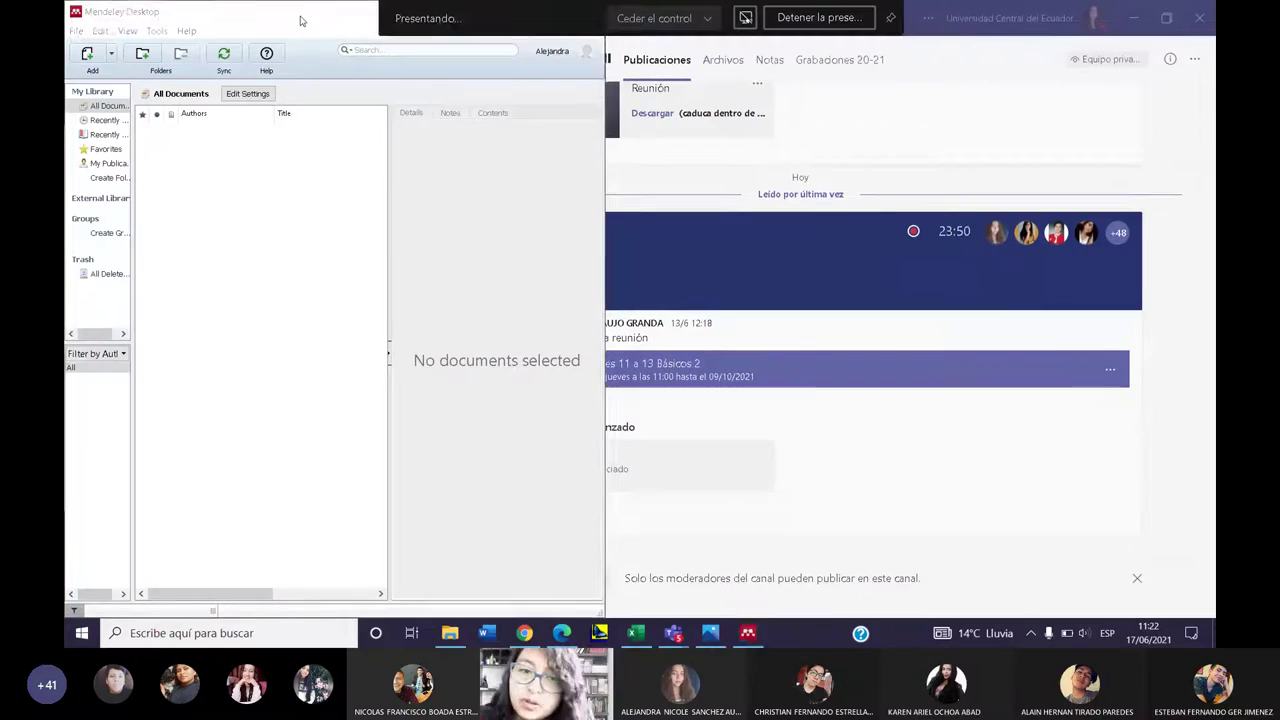
- Bring Mendeley Desktop to the front and maximize its window
click(673, 633)
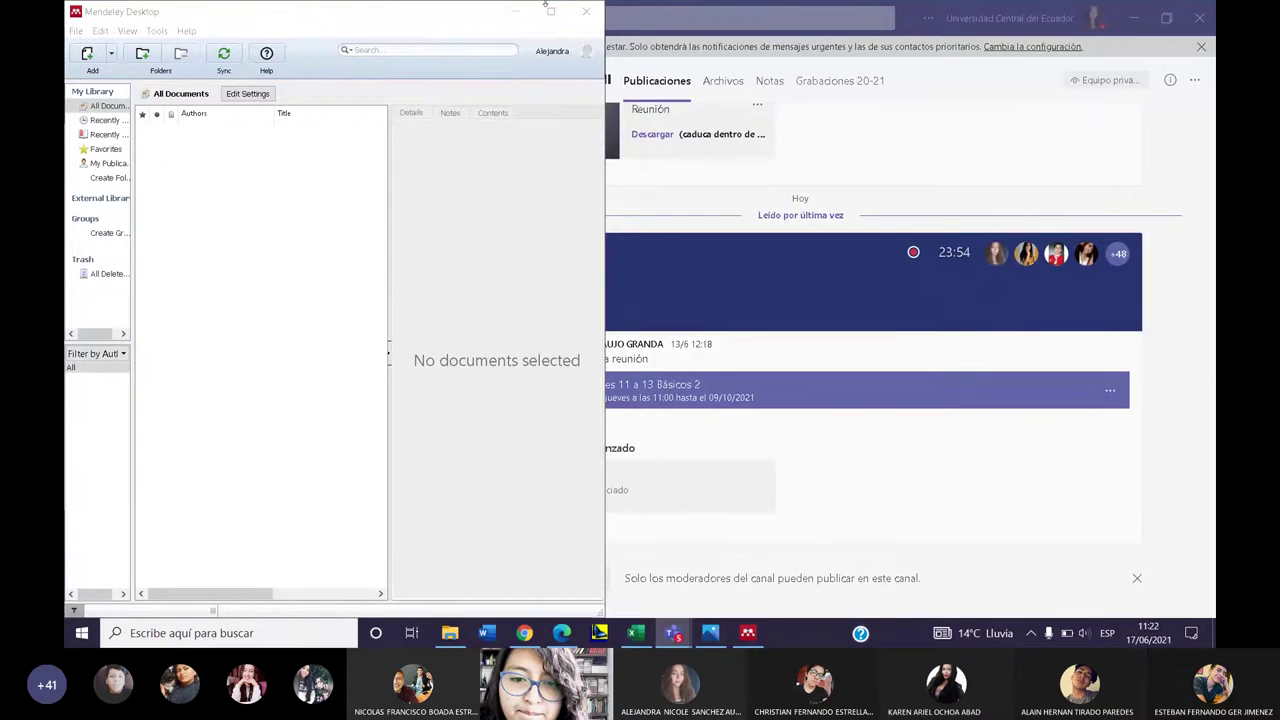
click(558, 22)
click(552, 13)
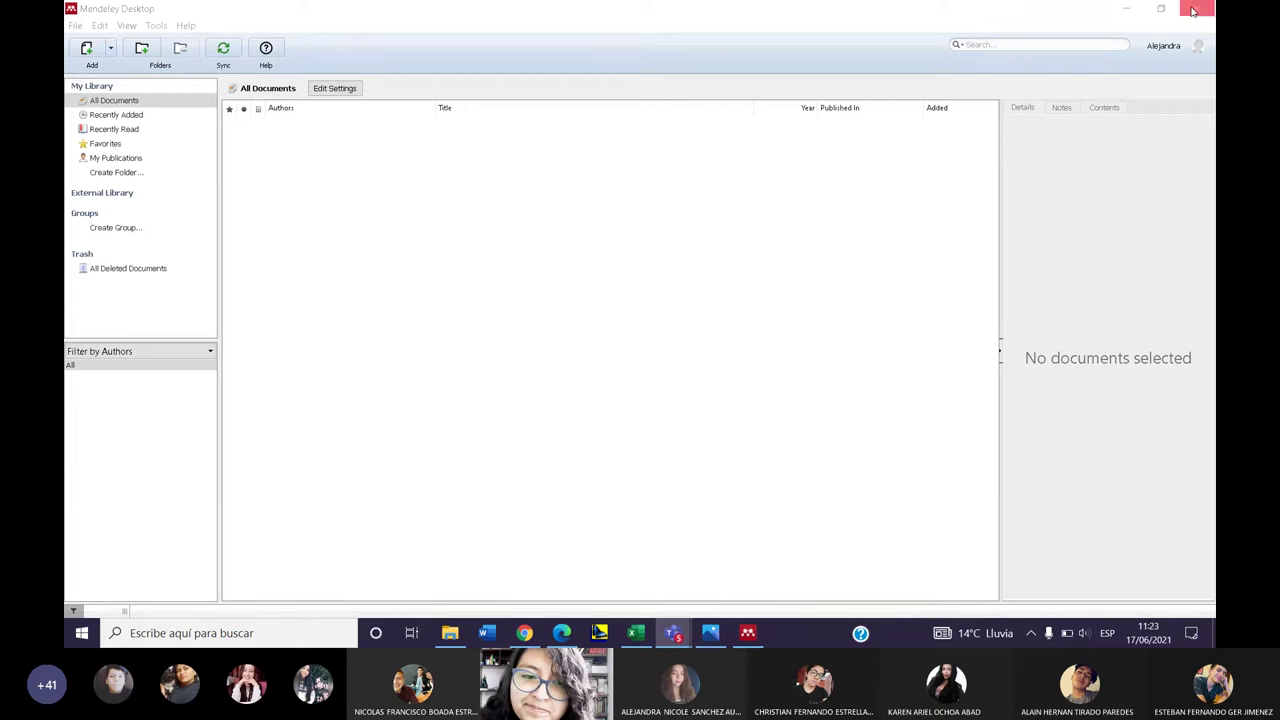
- Refocus the Mendeley Desktop window and show its Tools menu
click(1193, 57)
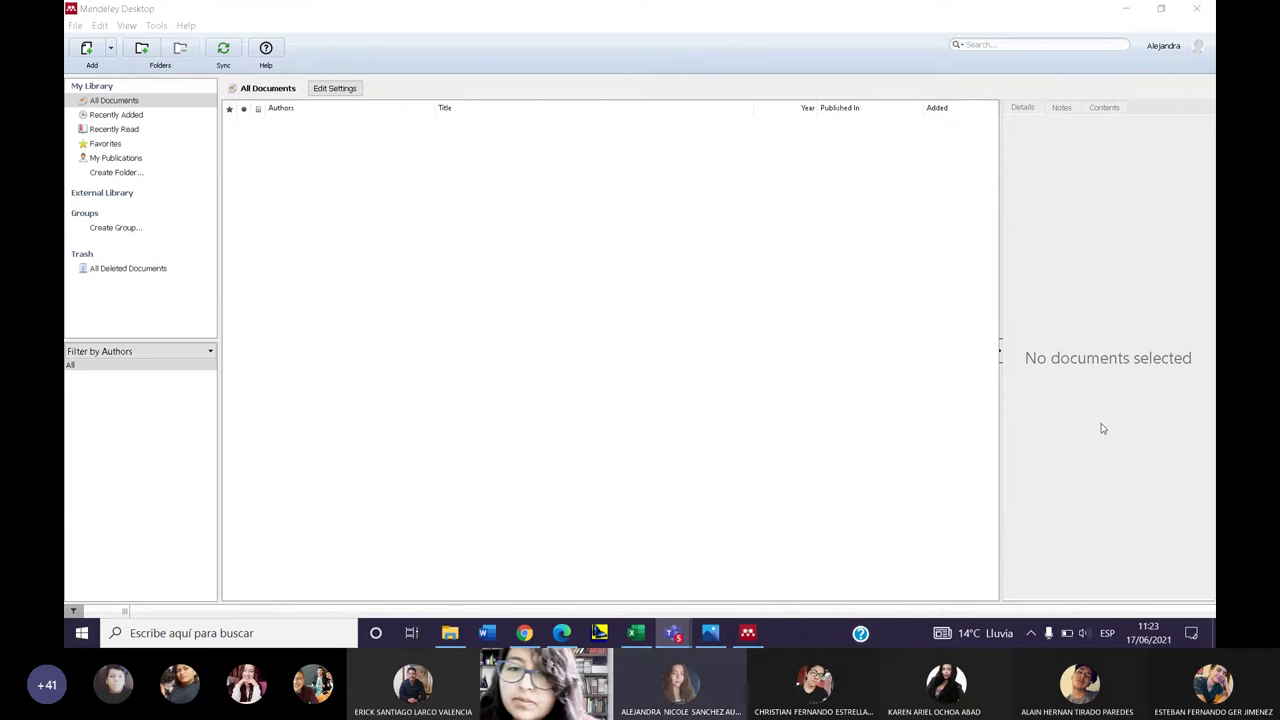
click(1188, 55)
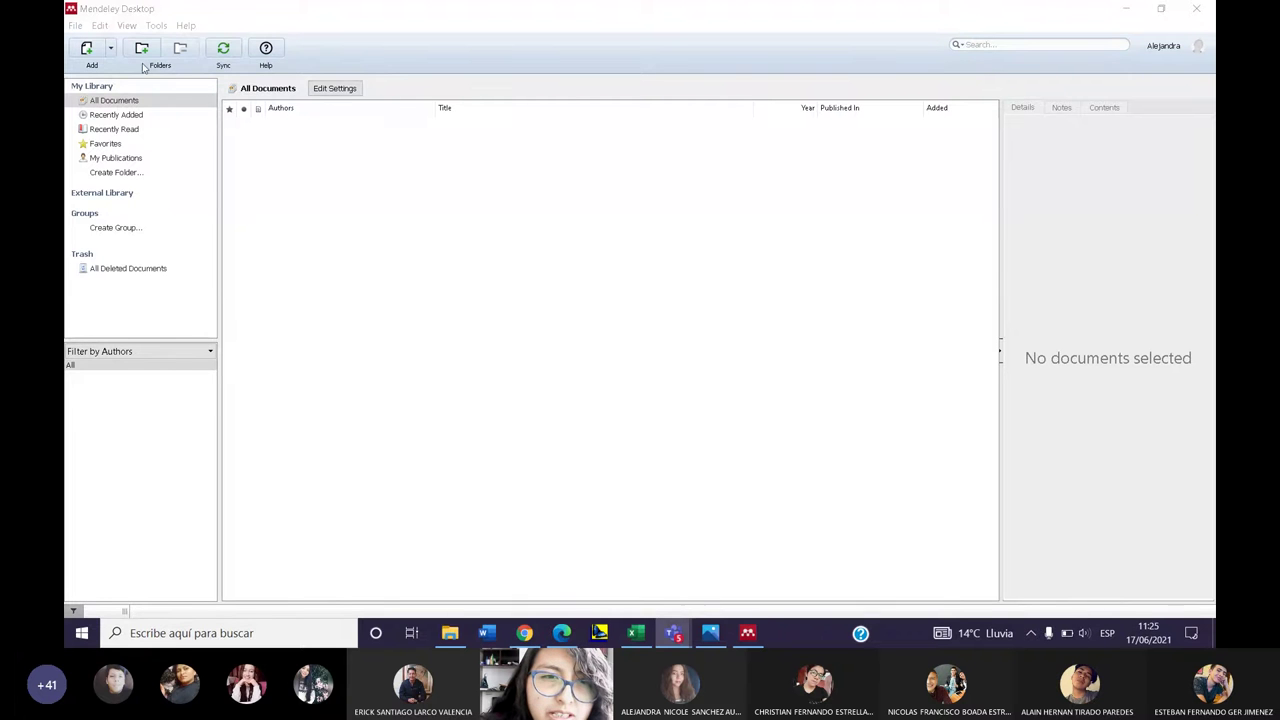
click(157, 26)
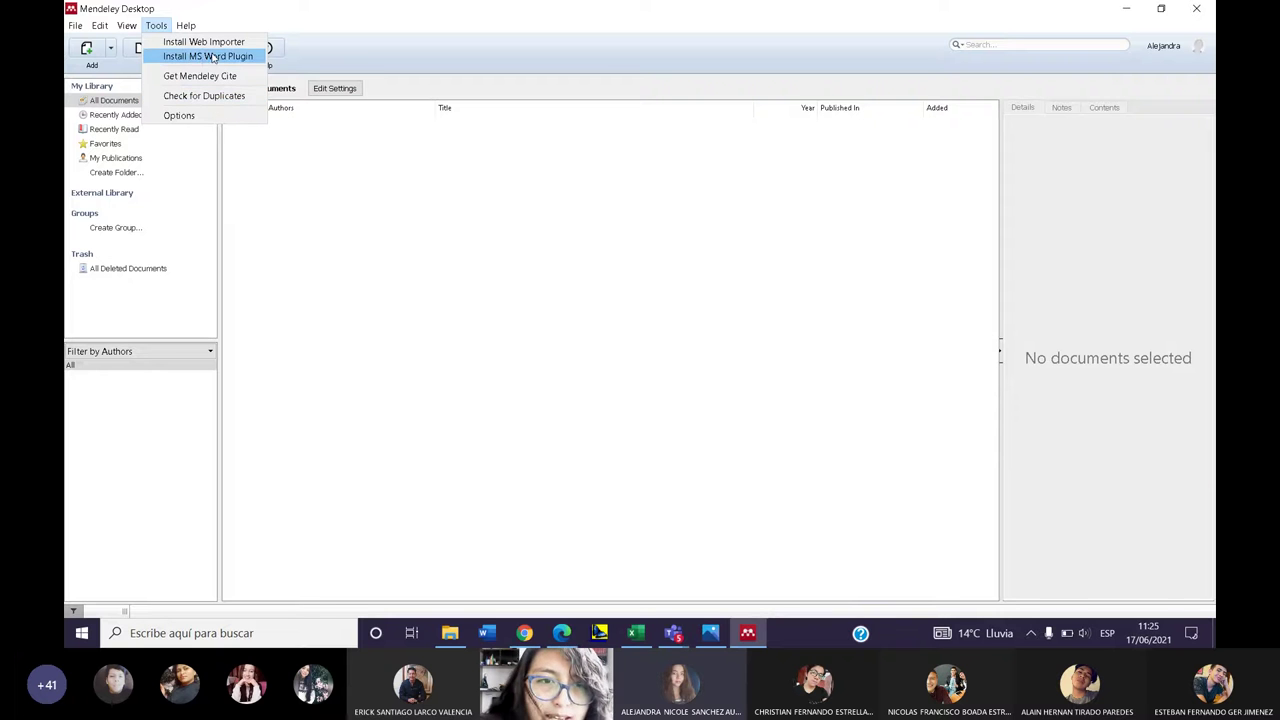
- Install the MS Word Plugin and dismiss the Plugin Installed confirmation
click(212, 57)
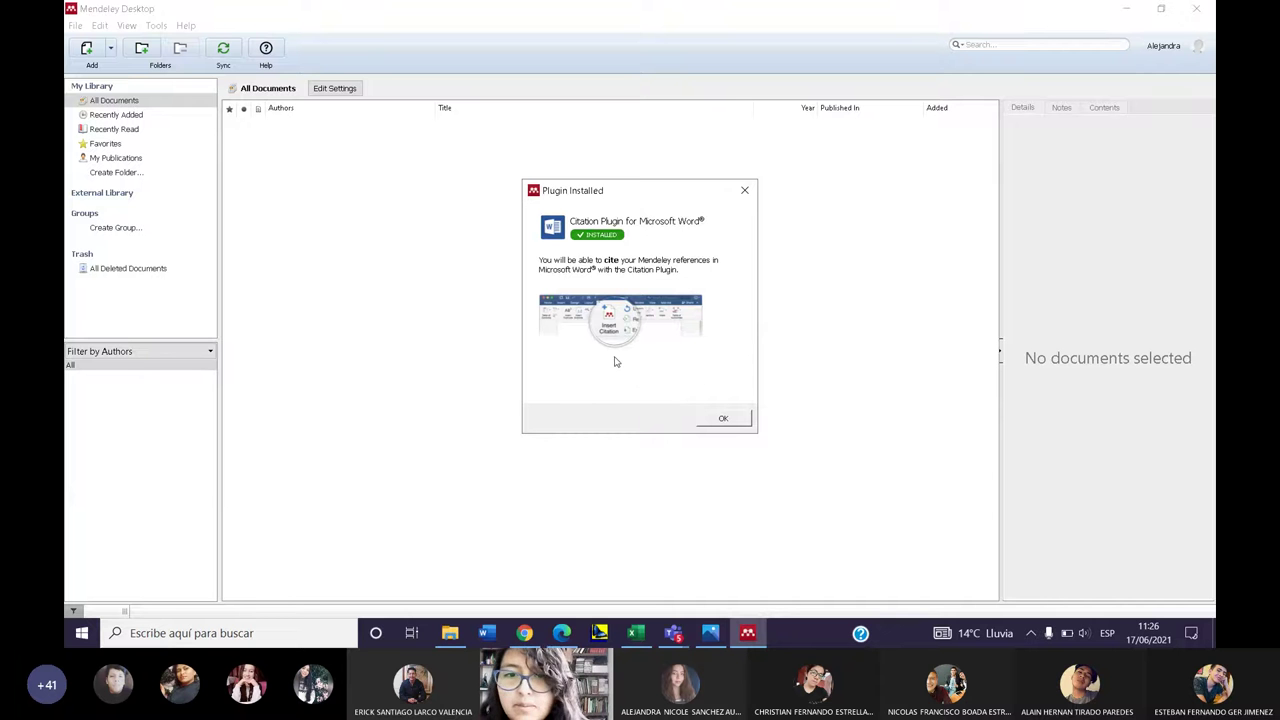
click(723, 420)
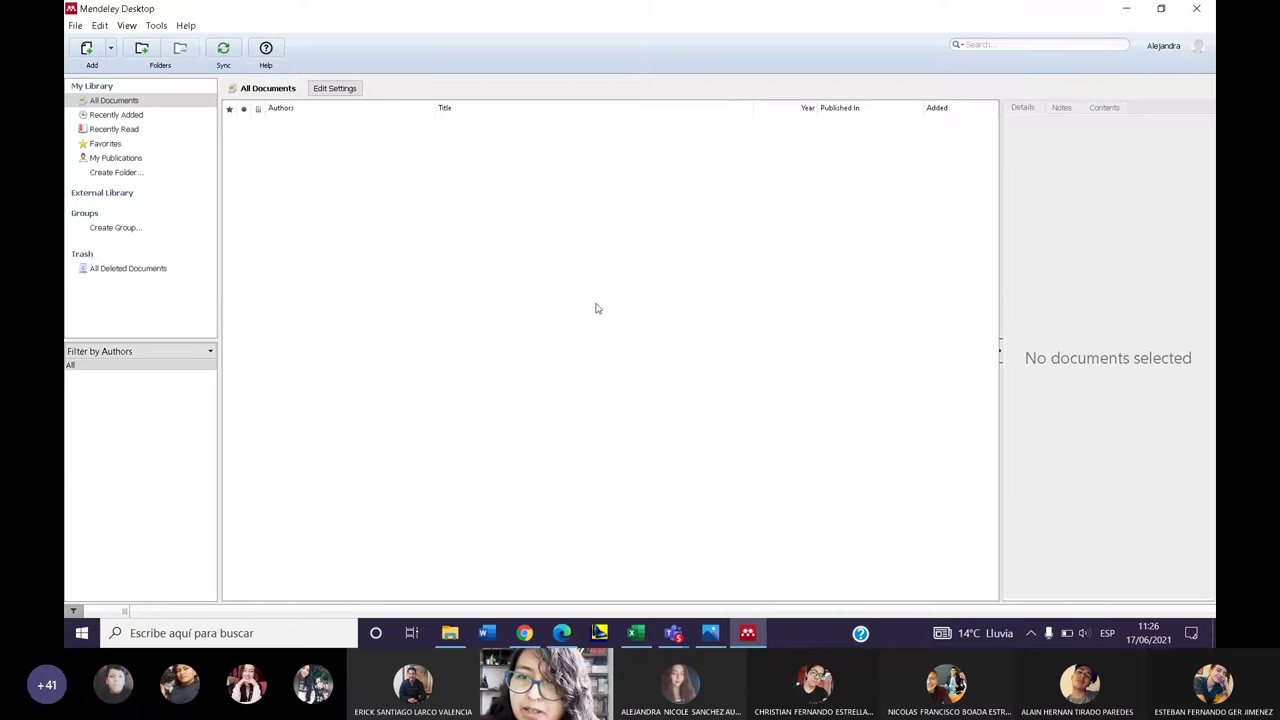
- Start Word with a new blank document and maximize its window
click(490, 634)
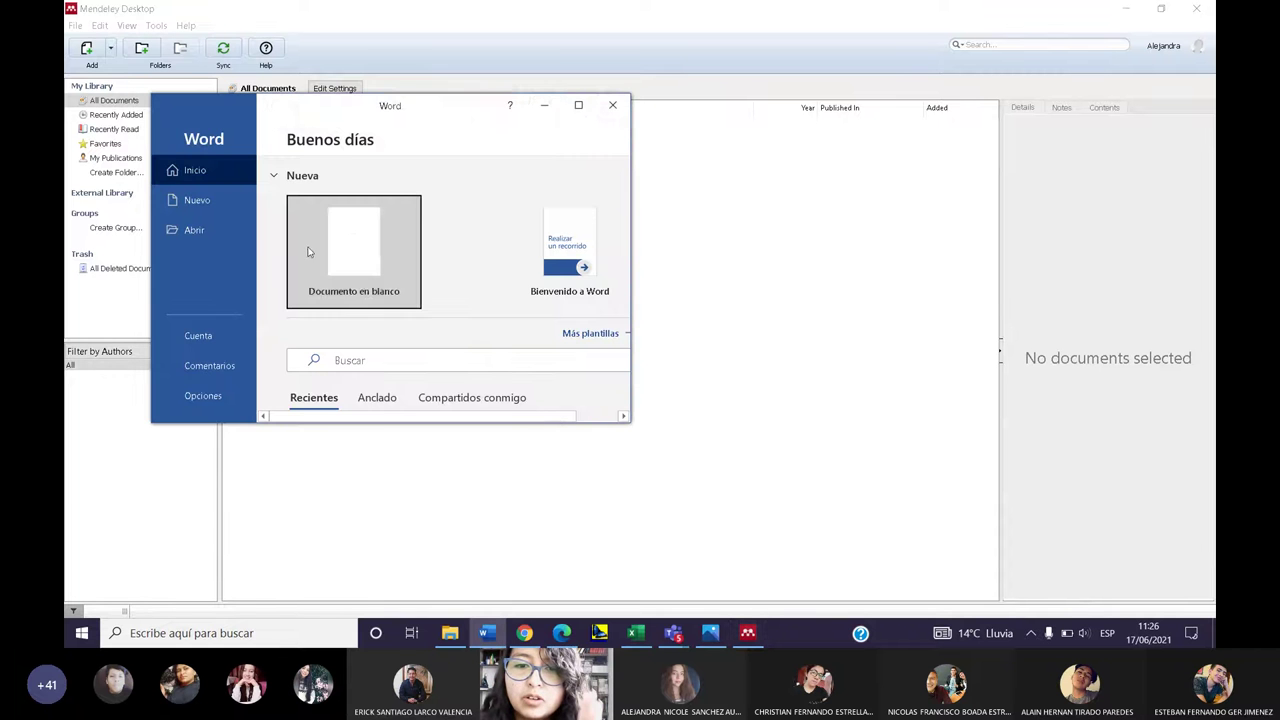
click(309, 252)
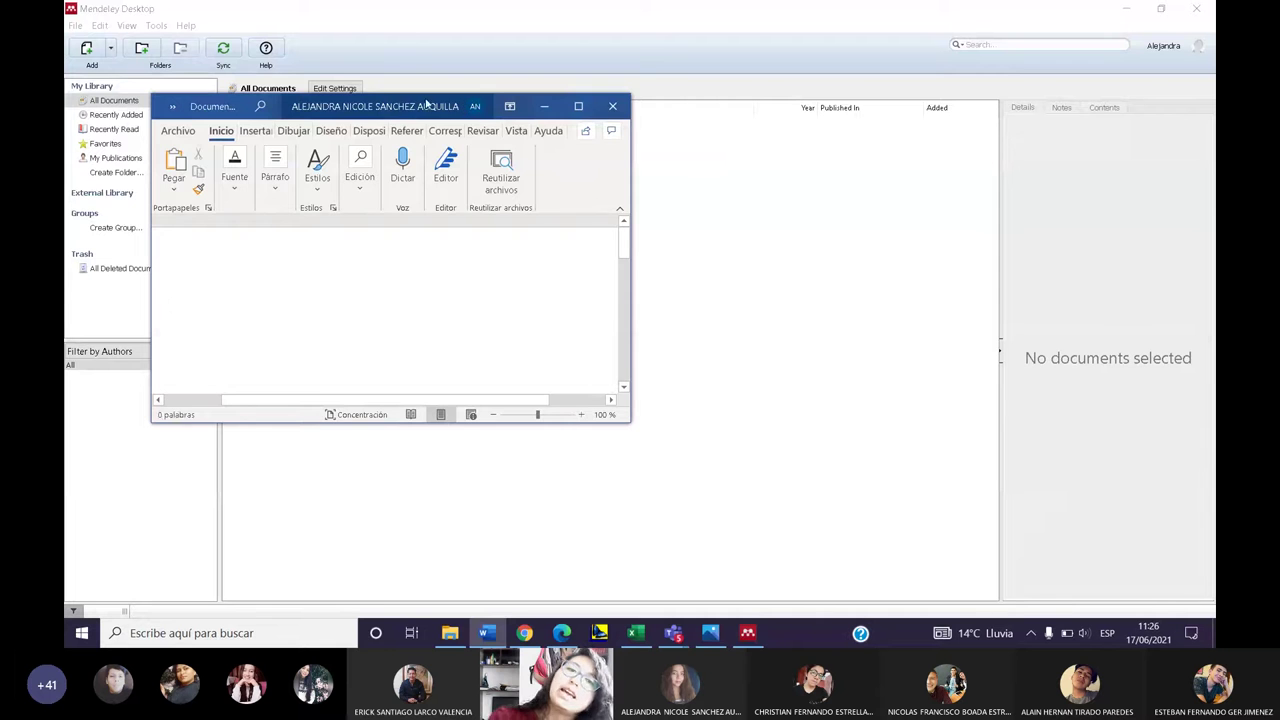
drag(463, 107, 1160, 170)
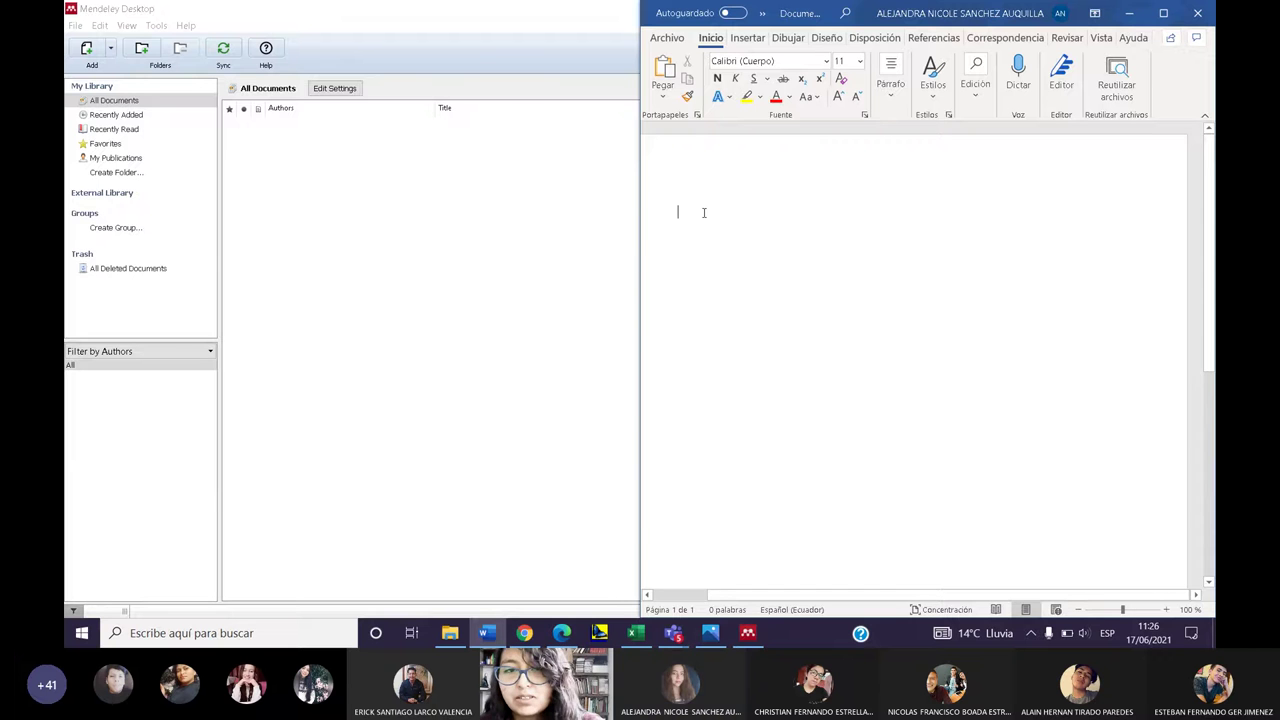
click(1162, 13)
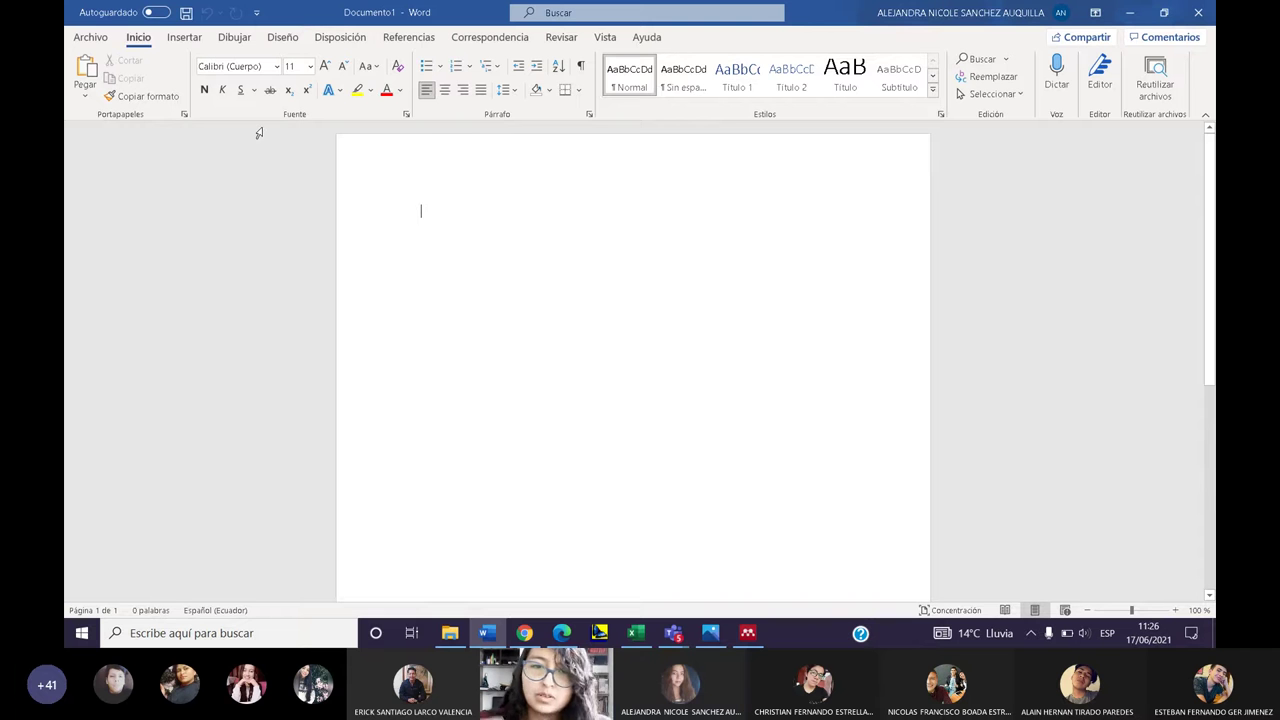
- Check the Referencias tab for Mendeley Cite-O-Matic, then return to Mendeley Desktop
click(410, 38)
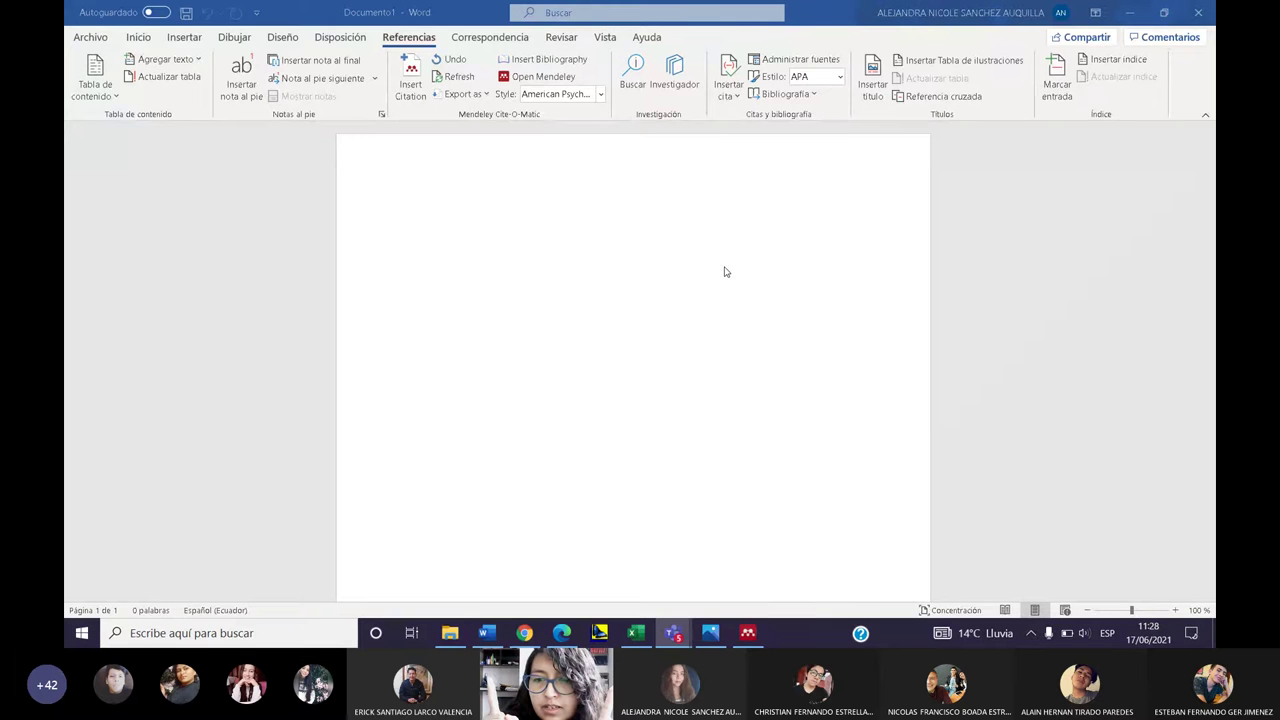
click(750, 635)
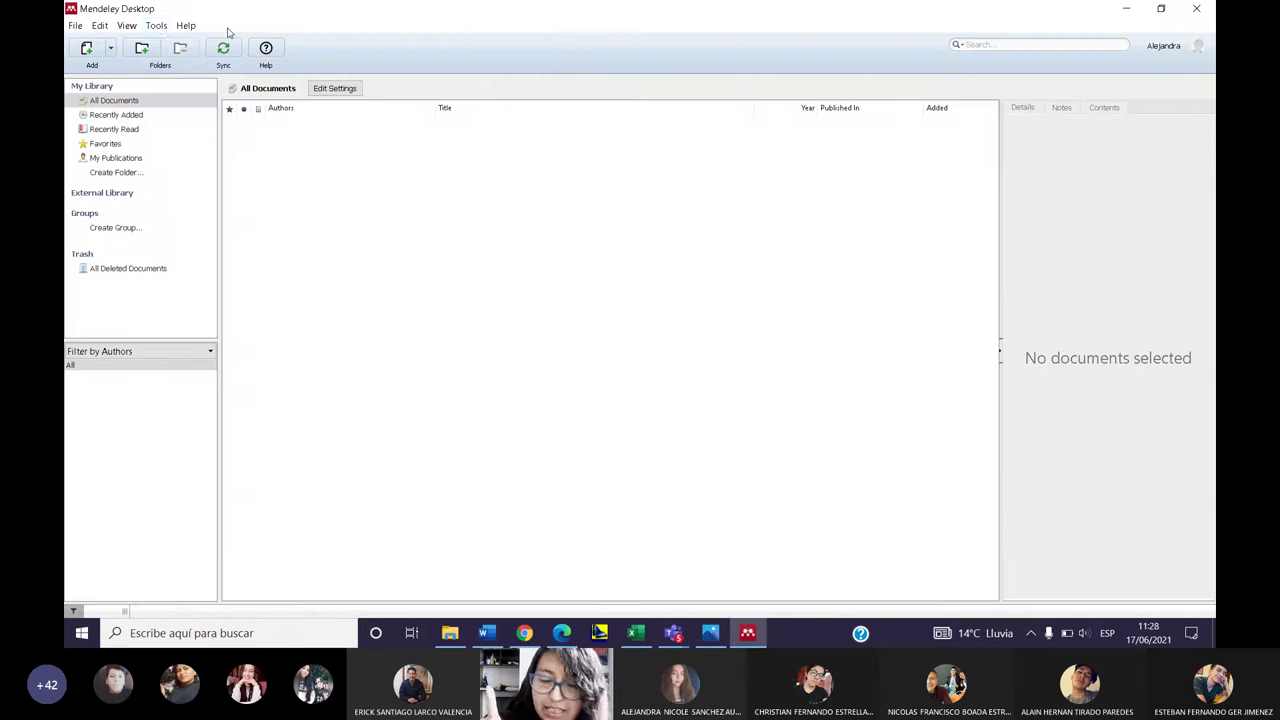
- Confirm Tools now offers Uninstall MS Word Plugin, then return to the Word document
click(163, 28)
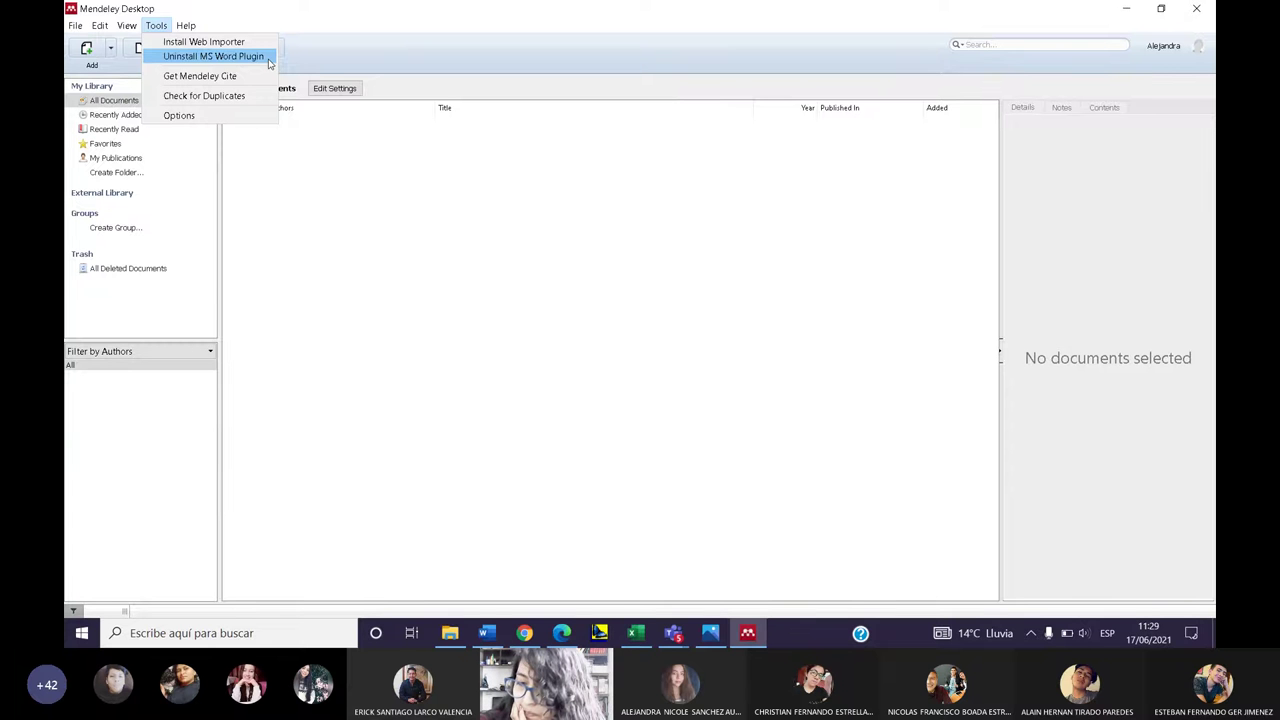
click(484, 633)
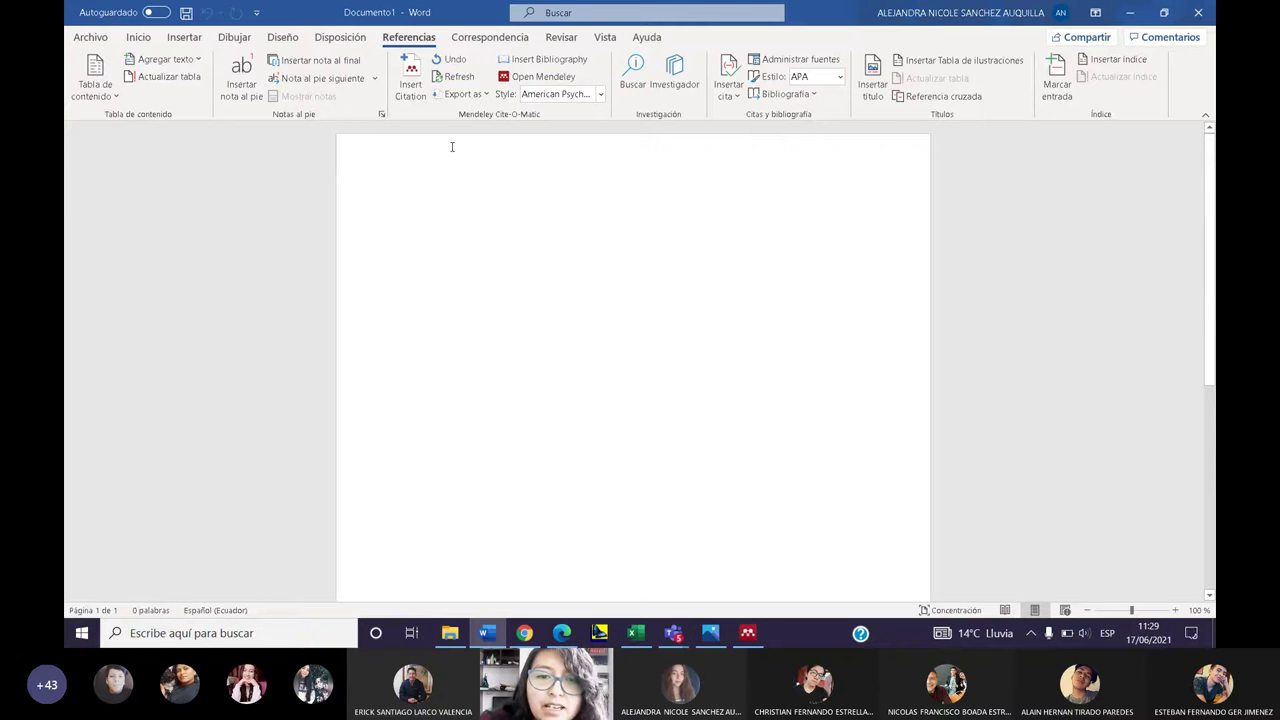
- Switch from Word back to Mendeley Desktop's empty All Documents library
click(757, 642)
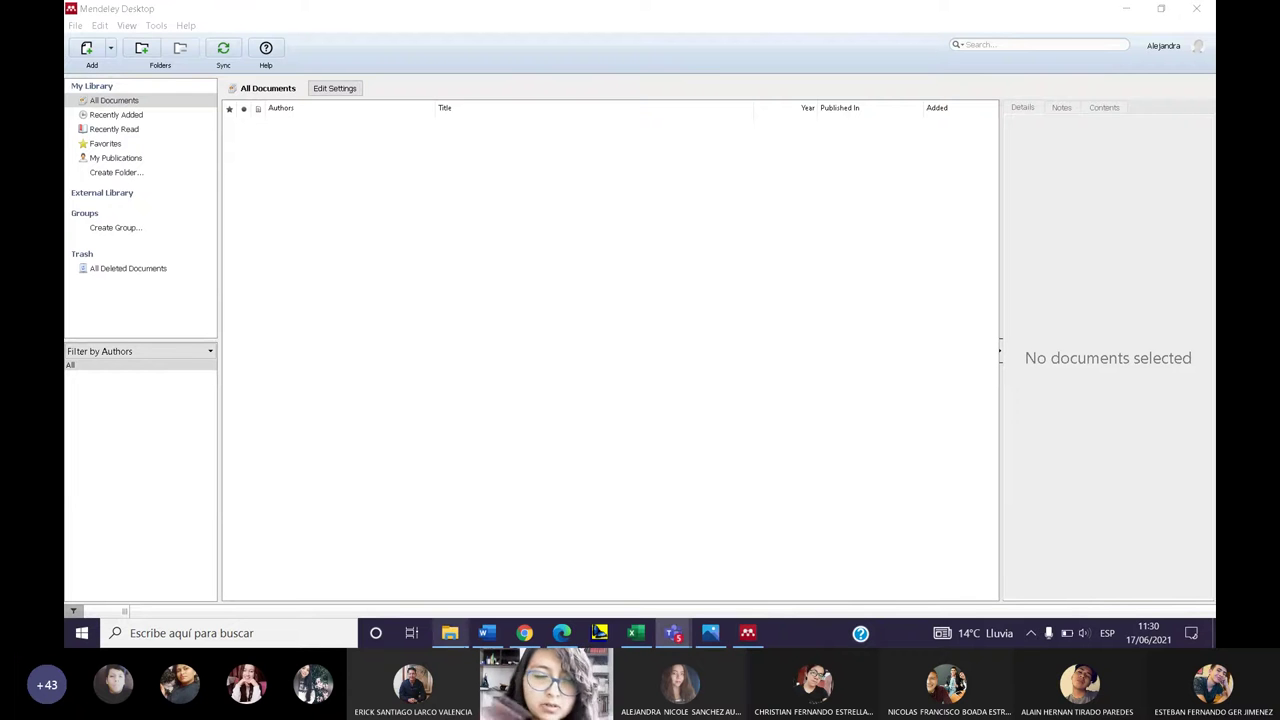
- Select the Estadística file in Descargas and start a manual Journal Article entry in Mendeley
mouse_move(459, 645)
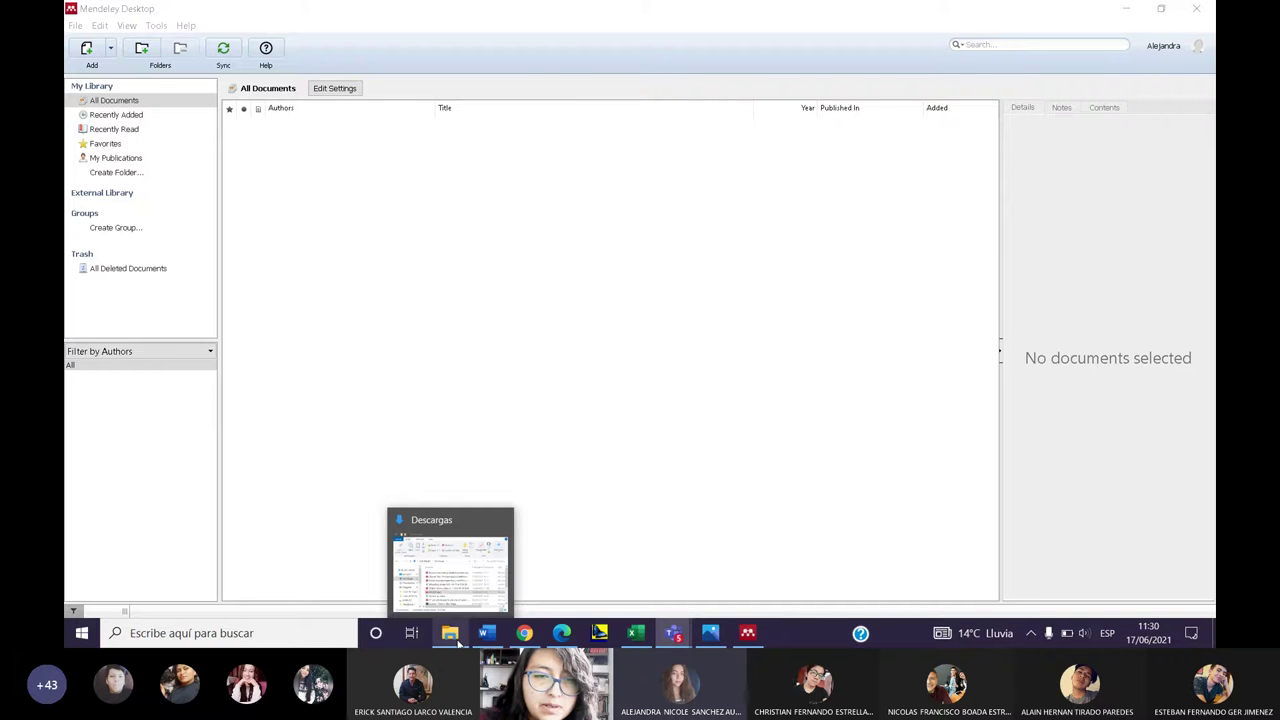
click(458, 644)
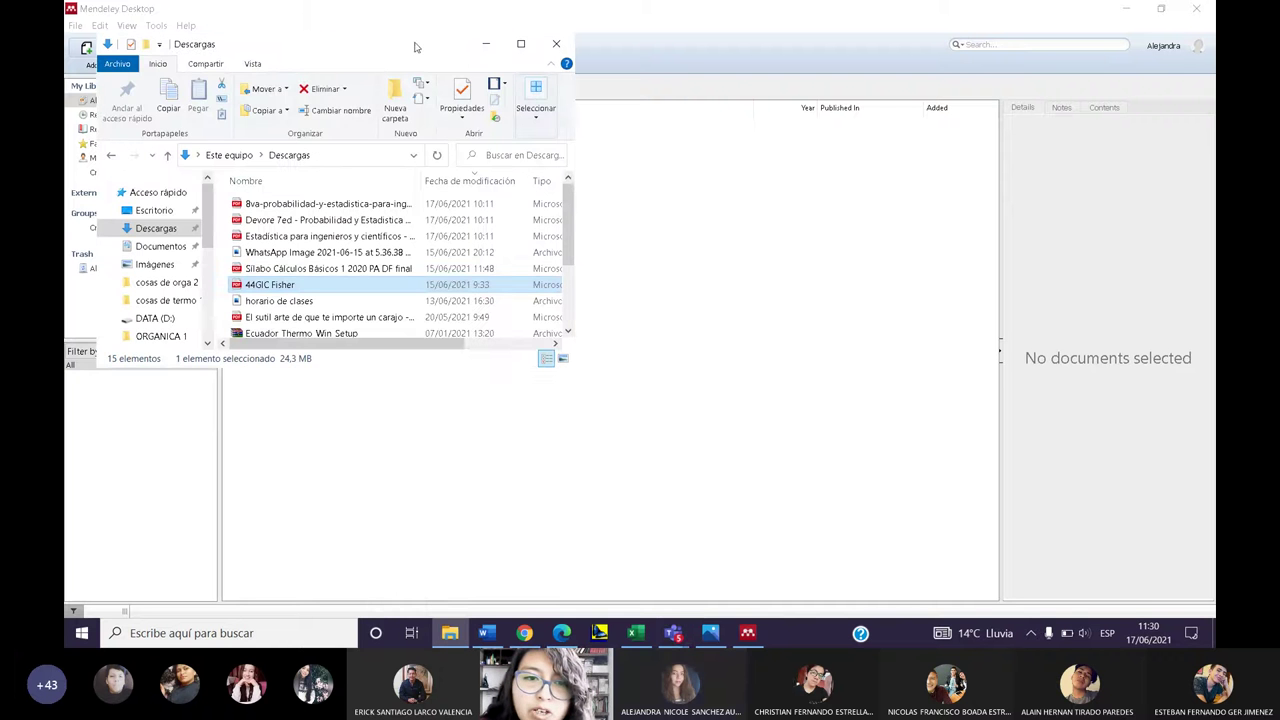
drag(416, 46, 836, 222)
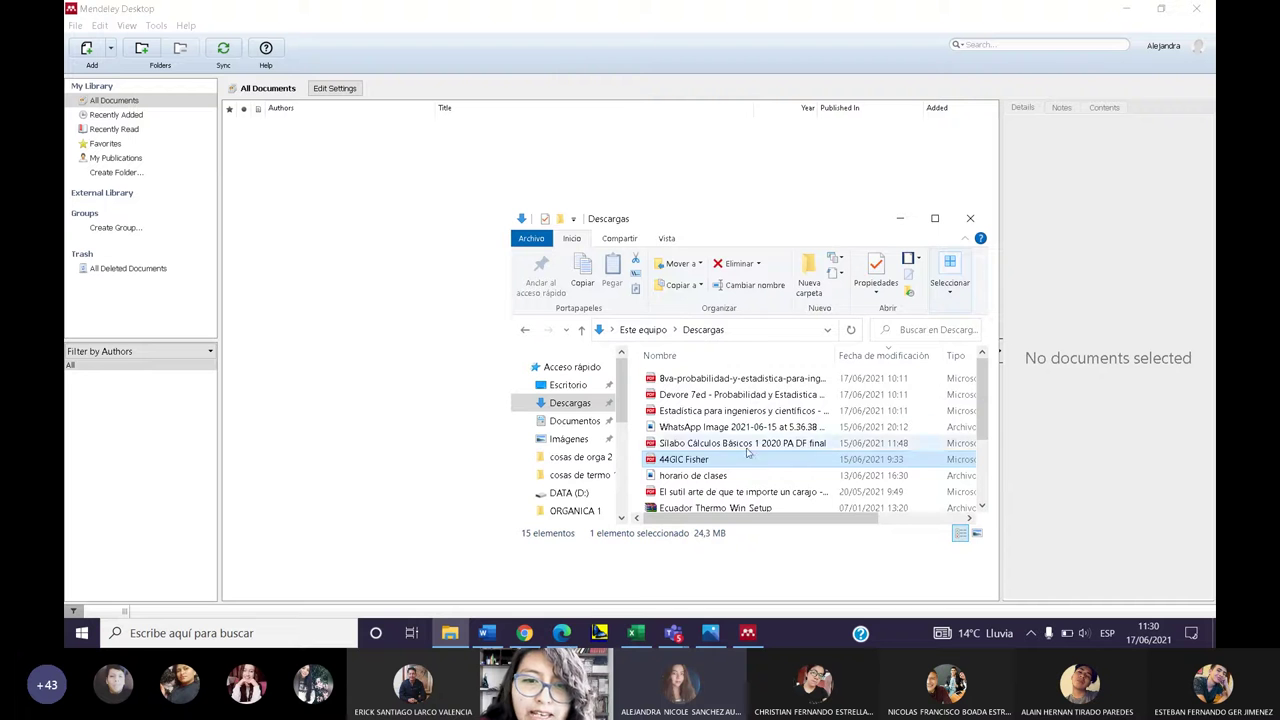
click(716, 419)
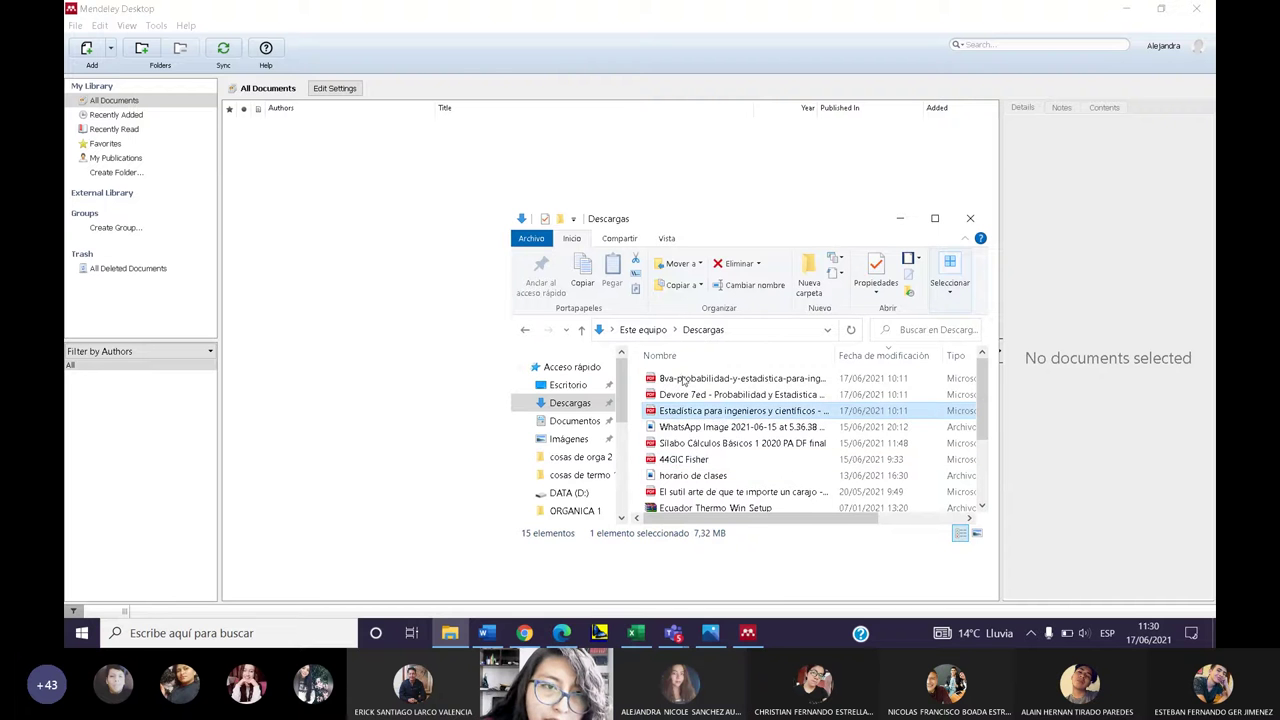
click(110, 50)
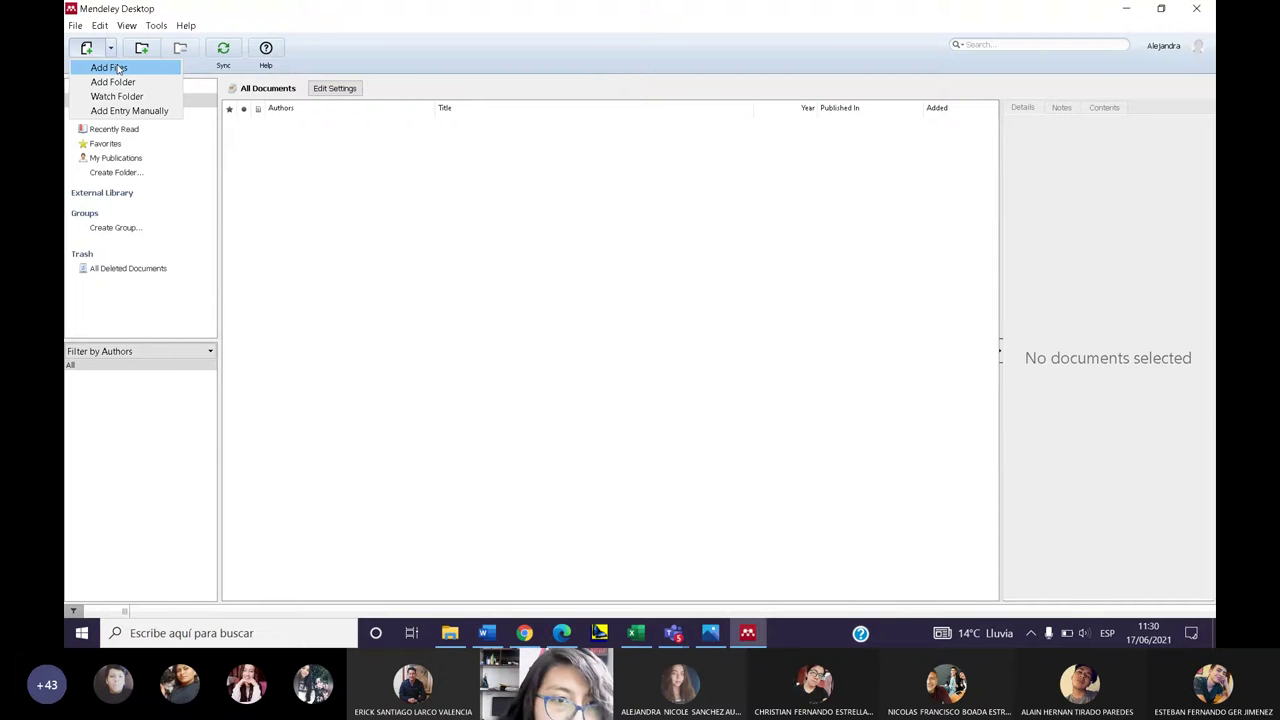
click(165, 112)
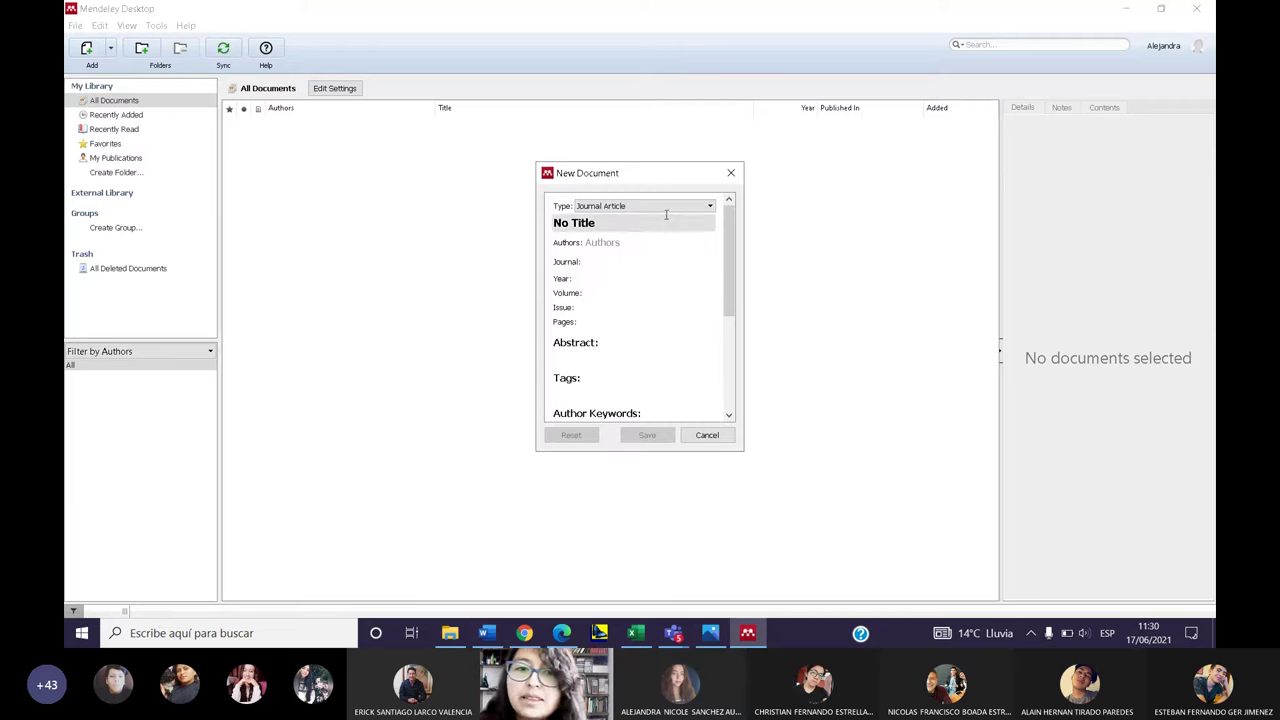
- Close the blank New Document form unsaved, returning to the empty All Documents library
scroll(600, 323, down, 2)
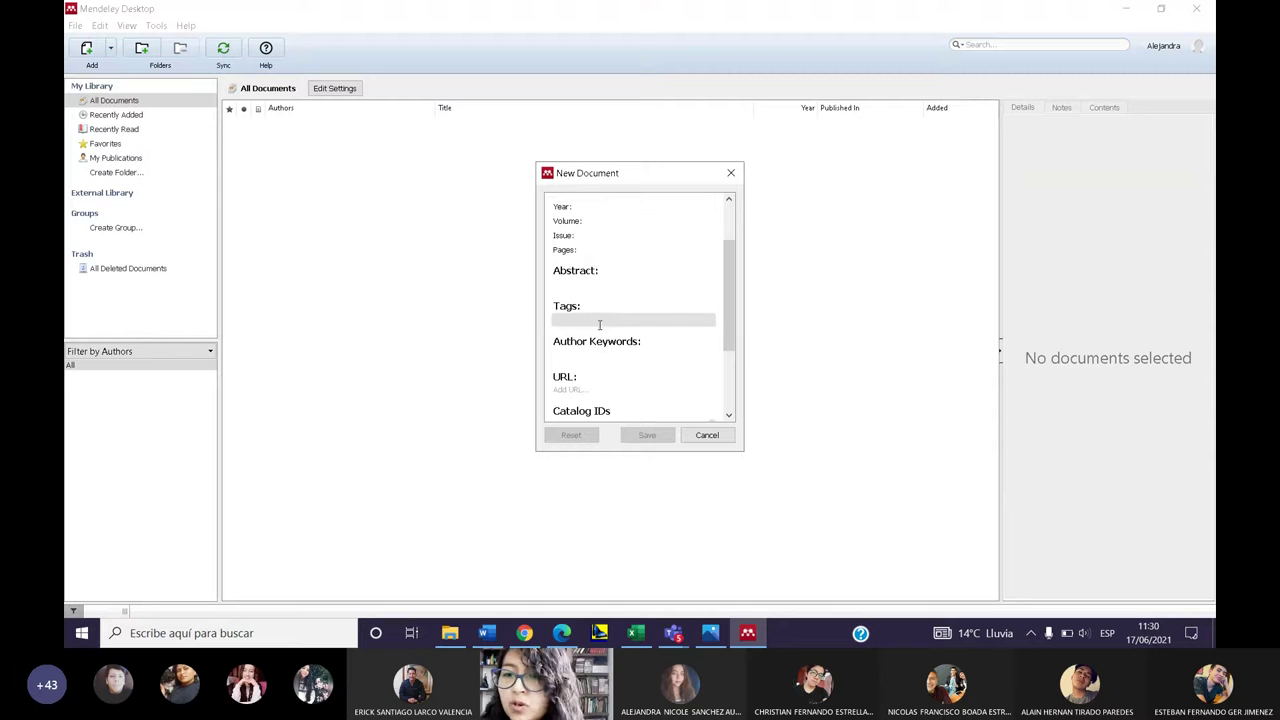
scroll(612, 323, down, 4)
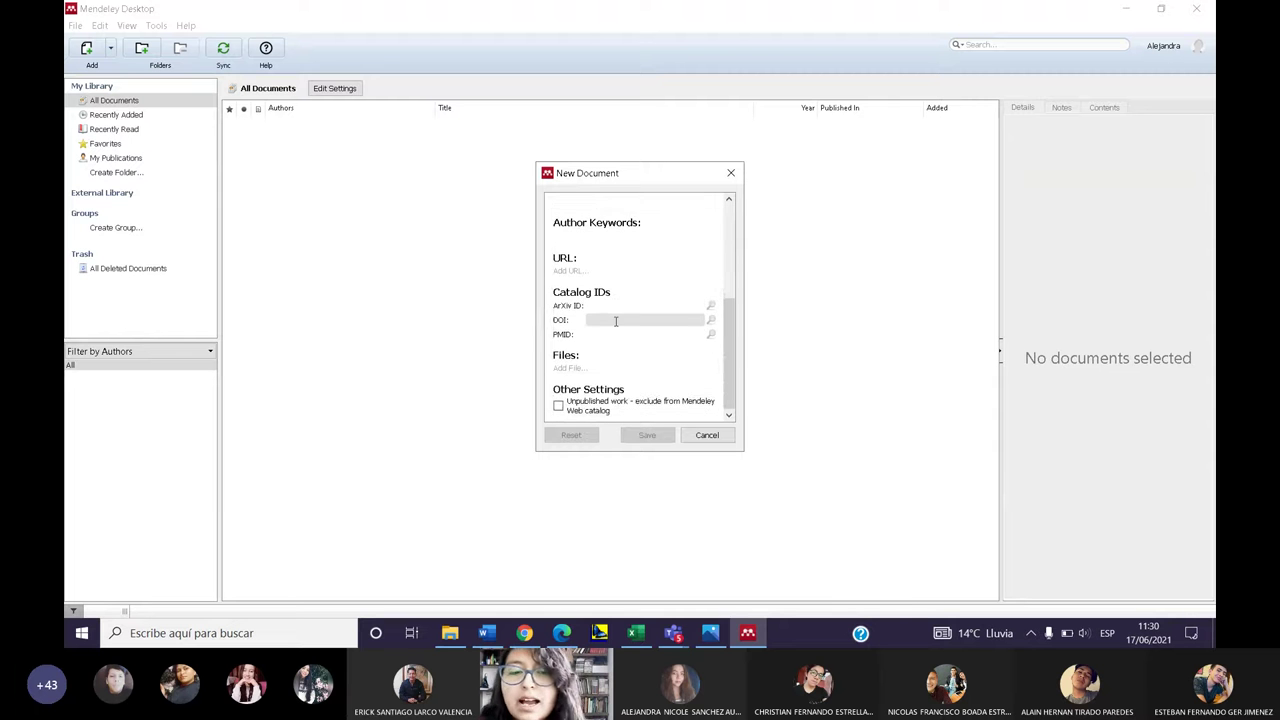
scroll(612, 321, up, 6)
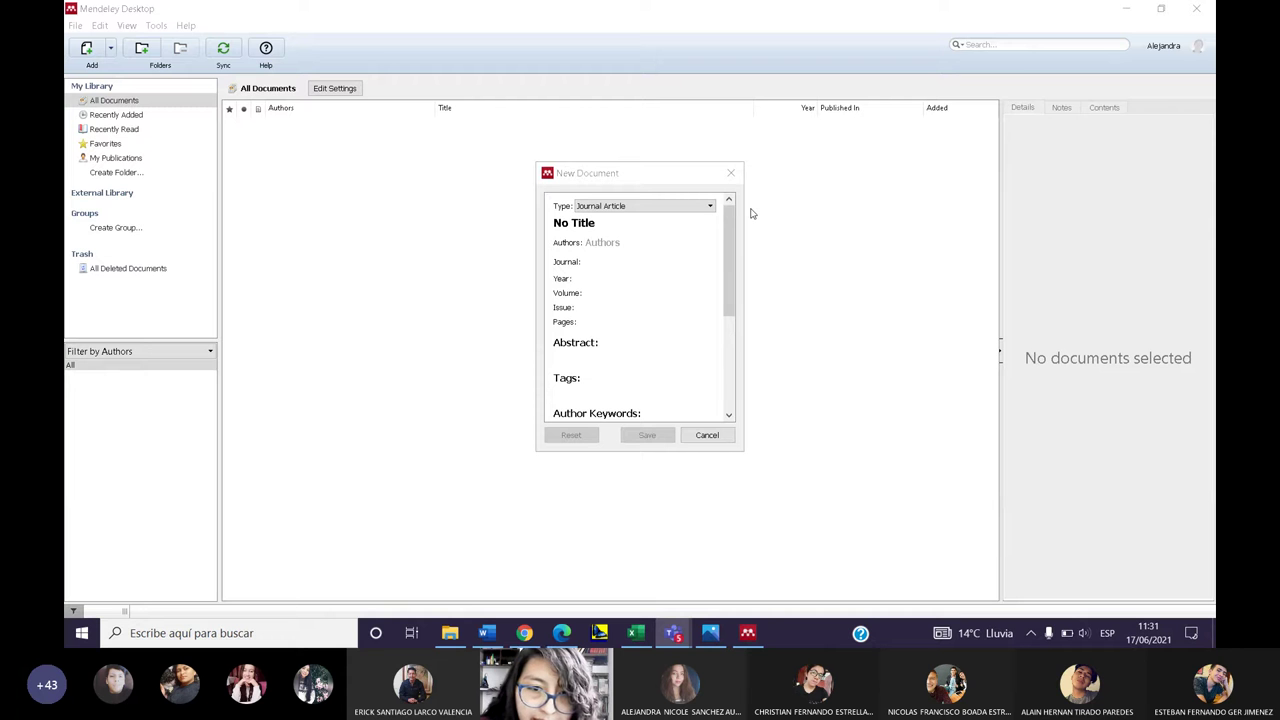
click(731, 173)
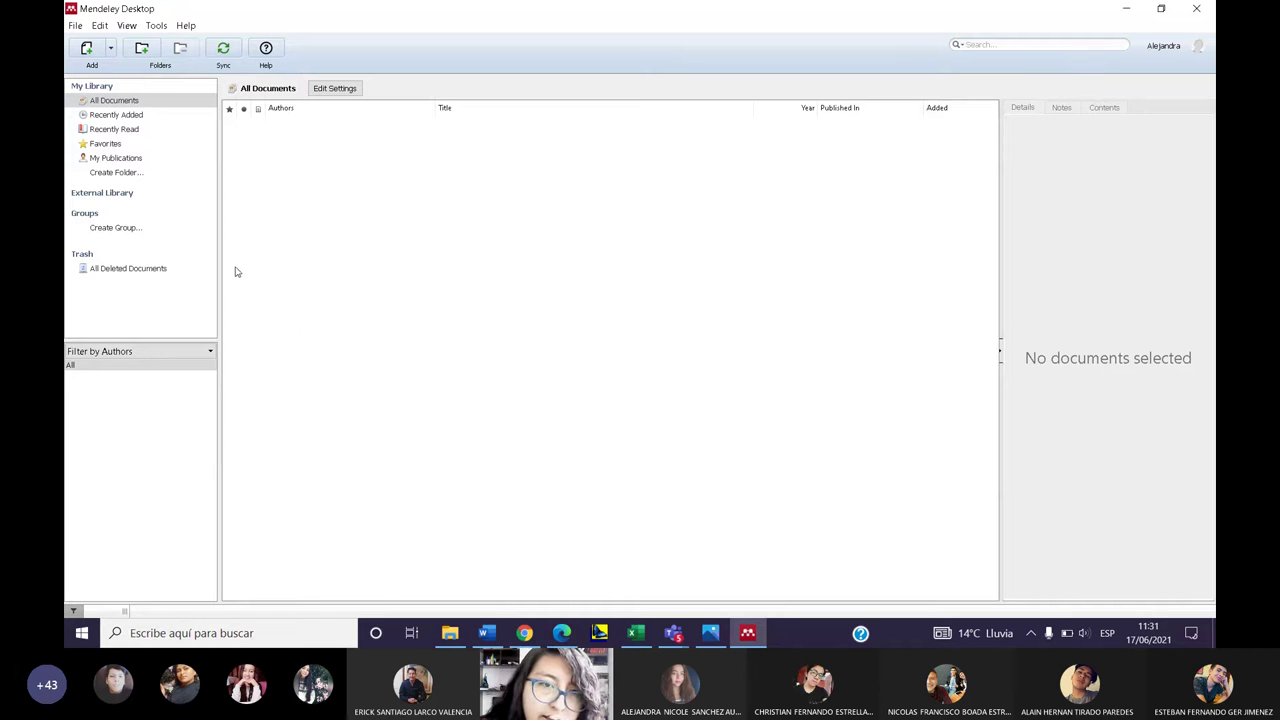
- Import the Devore 7ed probability and statistics PDF from Descargas into the library
click(86, 50)
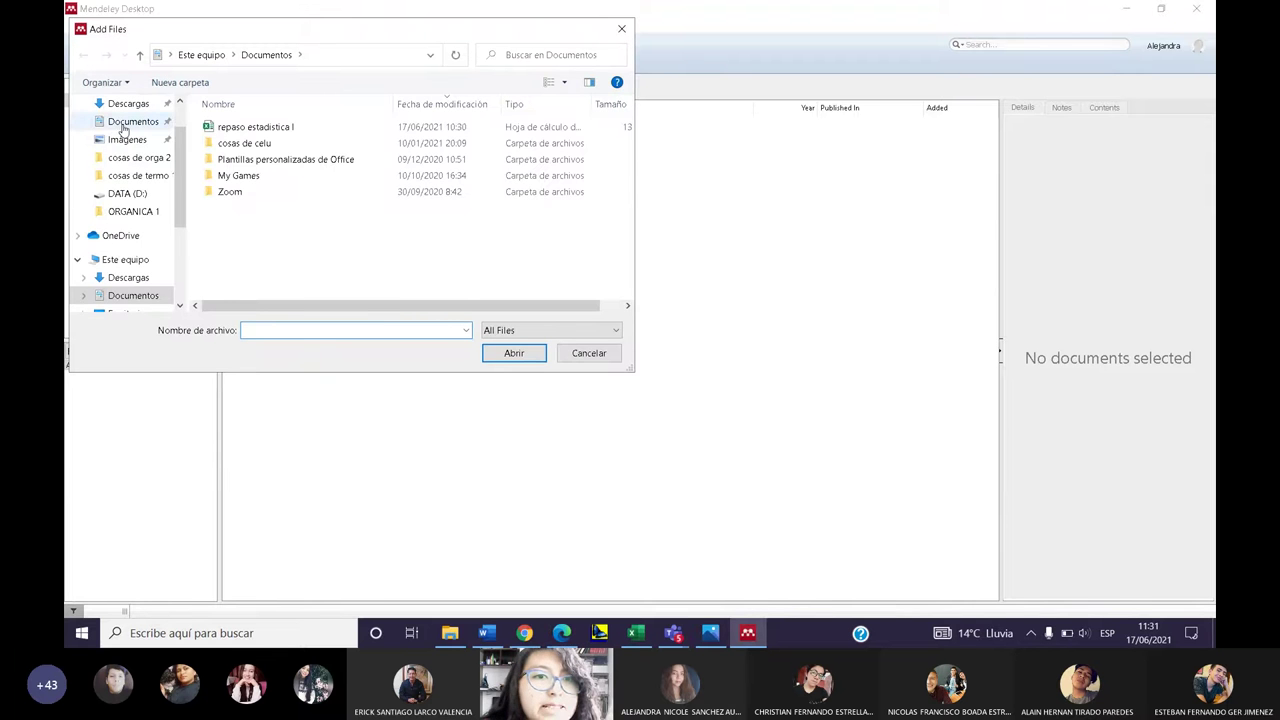
click(125, 104)
scroll(243, 243, down, 3)
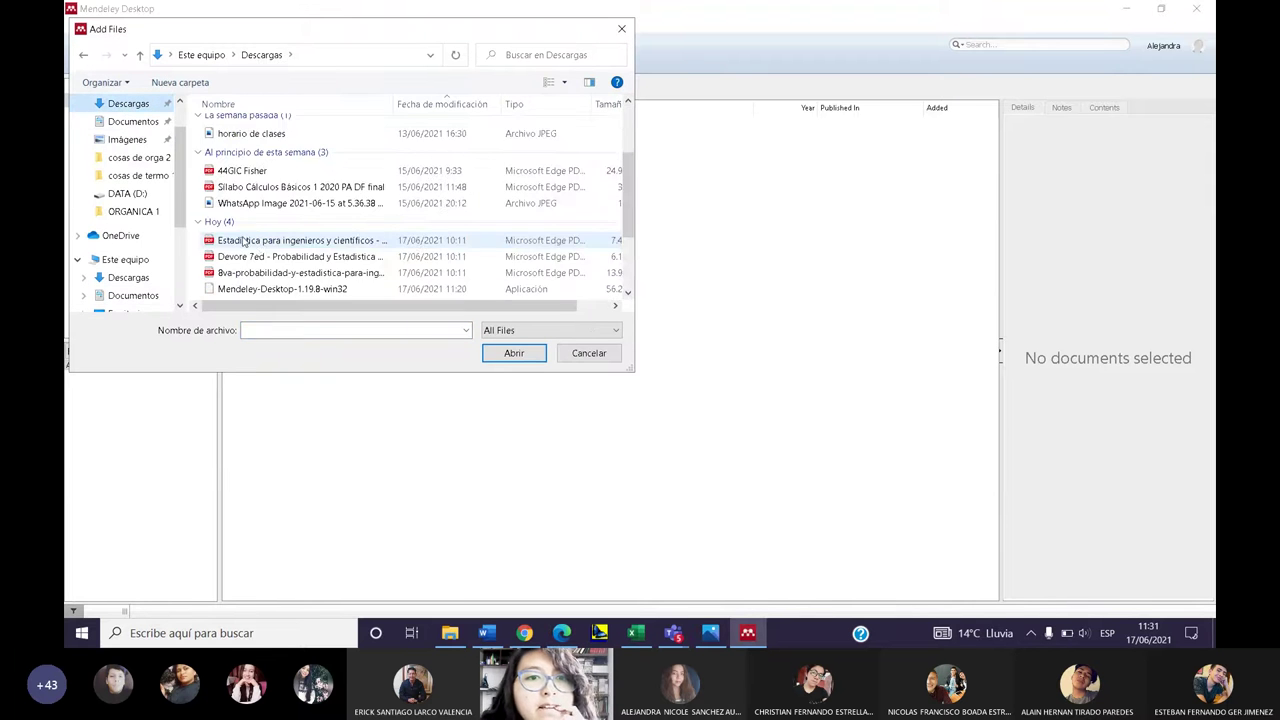
click(262, 258)
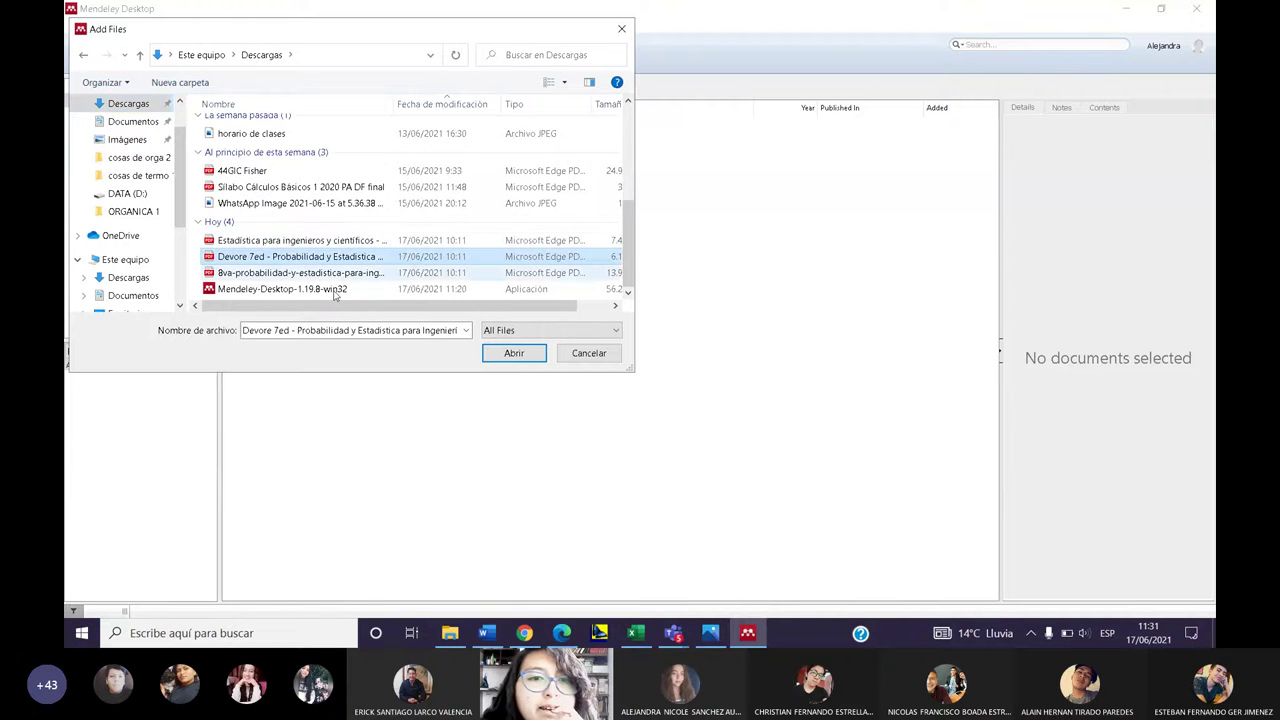
click(499, 355)
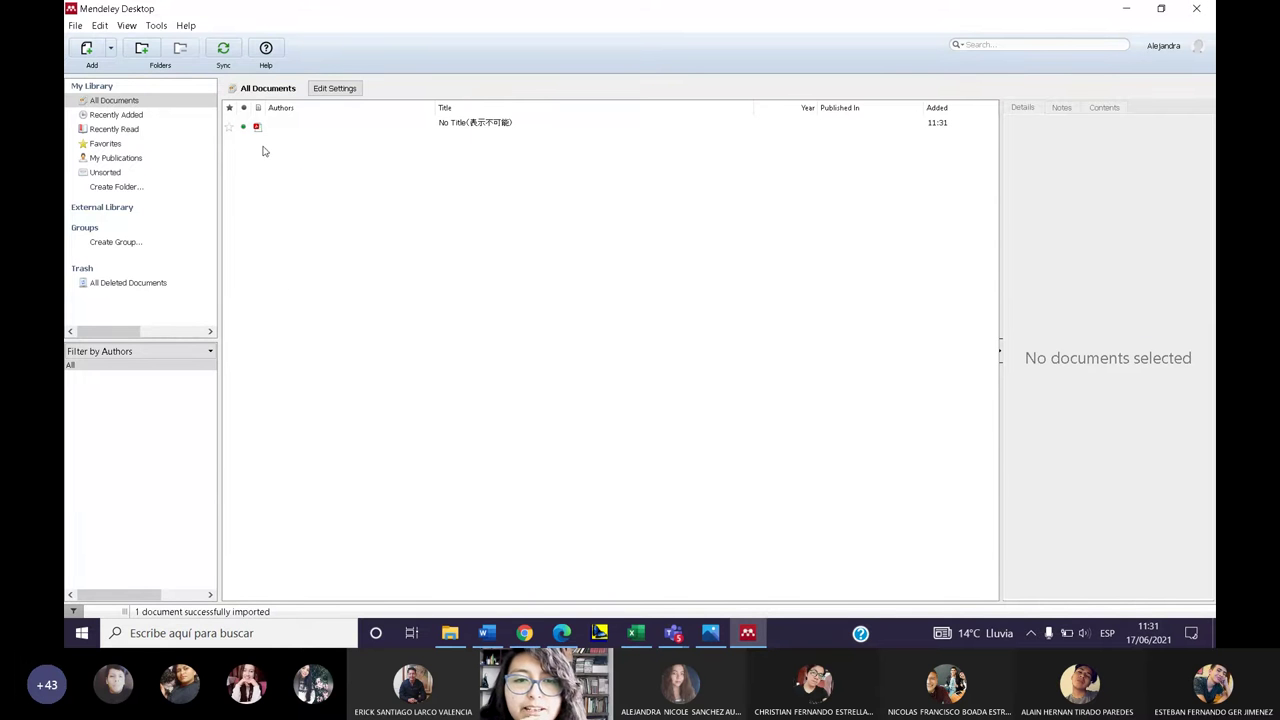
- Open the imported No Title Devore book in its own reader tab
double_click(262, 128)
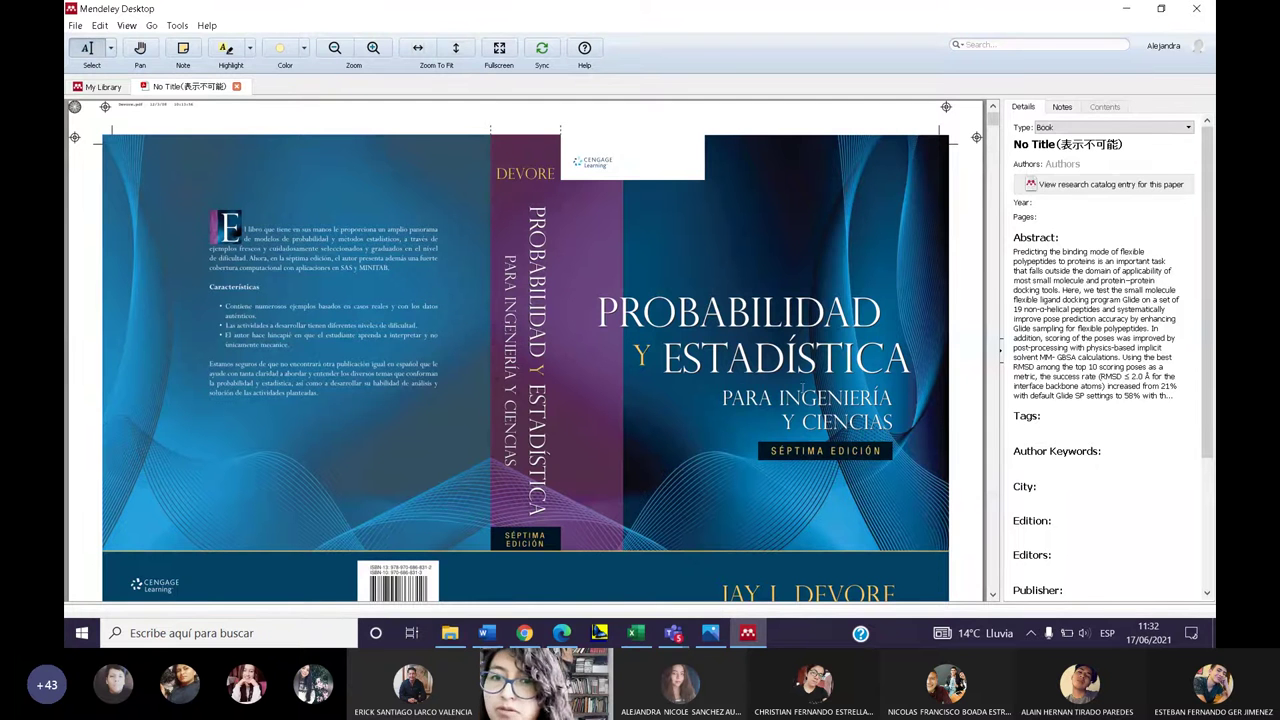
scroll(1012, 424, down, 1)
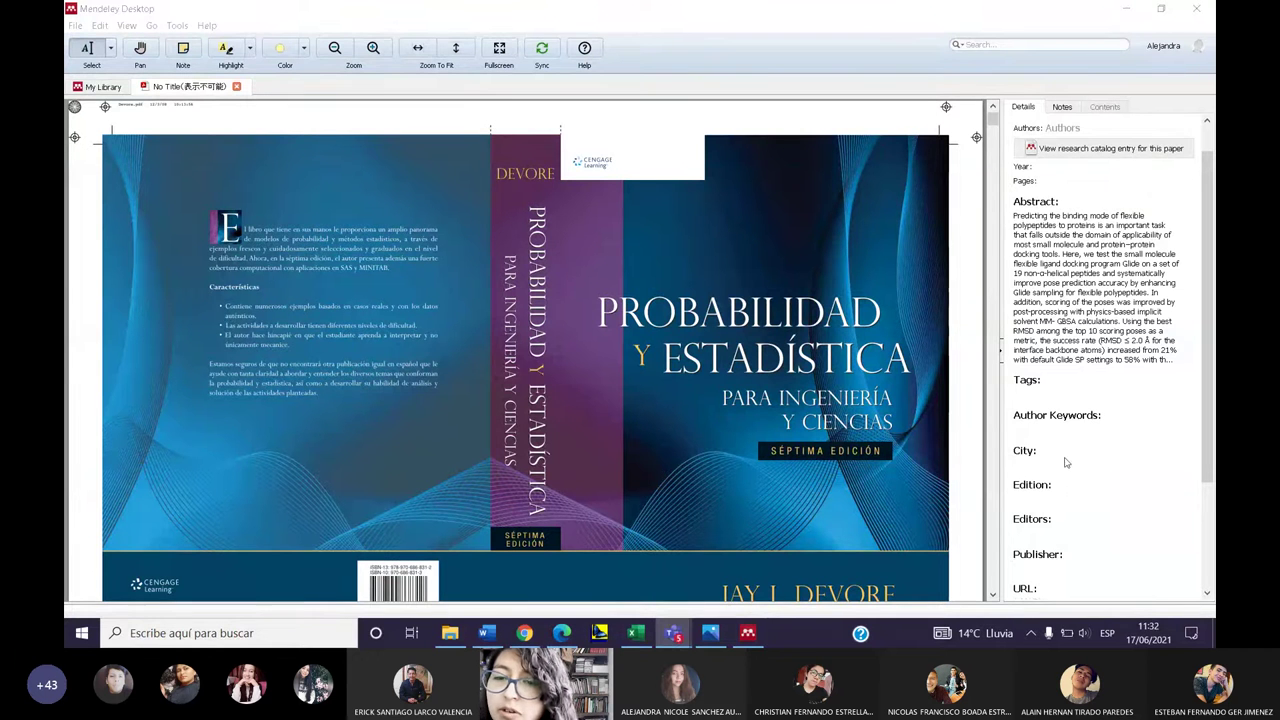
scroll(1079, 417, up, 1)
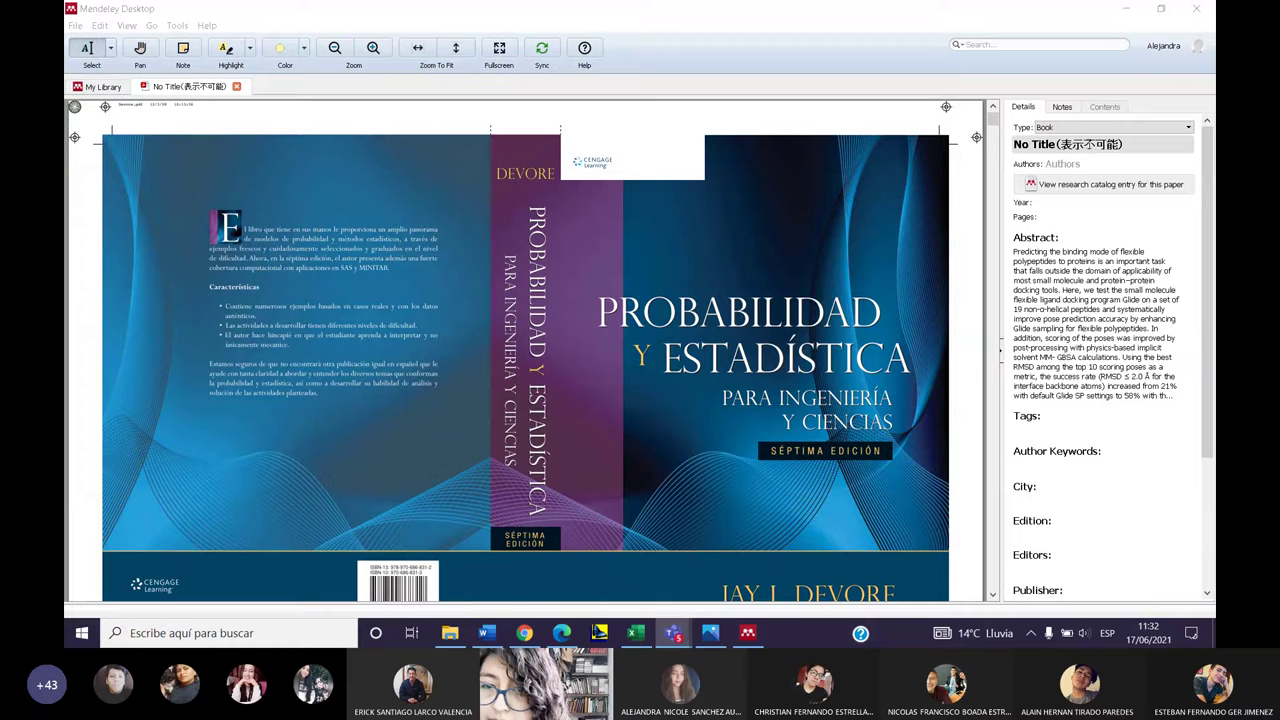
- Replace the book's No Title title with DEVORE and start entering its authors
click(1087, 144)
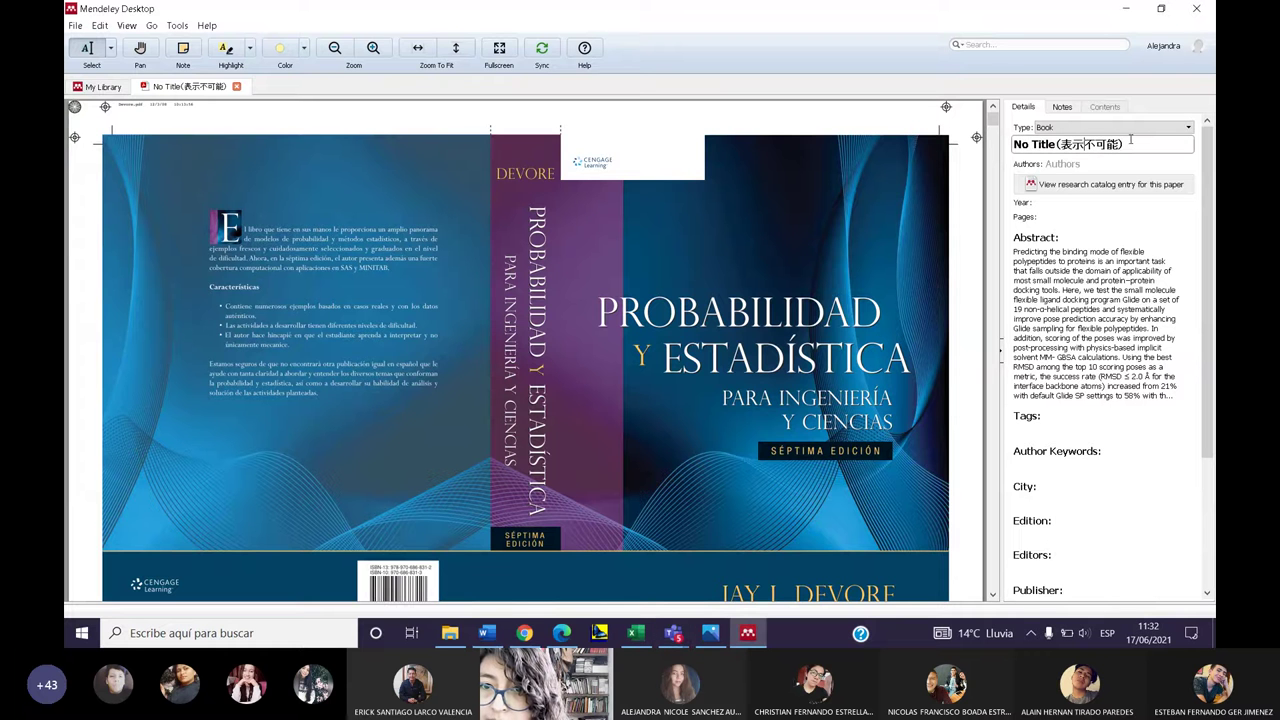
key(BackSpace)
key(BackSpace)
key(BackSpace)
key(BackSpace)
key(BackSpace)
key(BackSpace)
key(BackSpace)
key(BackSpace)
key(BackSpace)
key(BackSpace)
key(BackSpace)
key(BackSpace)
key(BackSpace)
key(BackSpace)
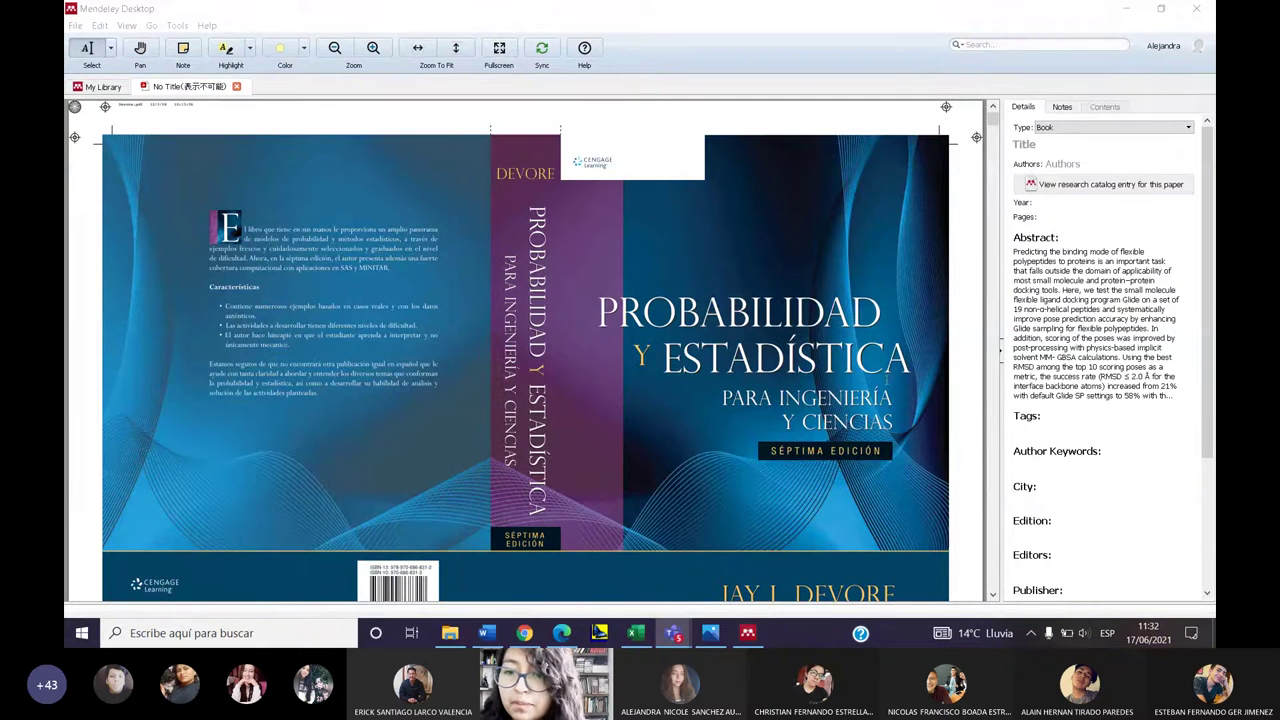
click(1059, 150)
text(DE)
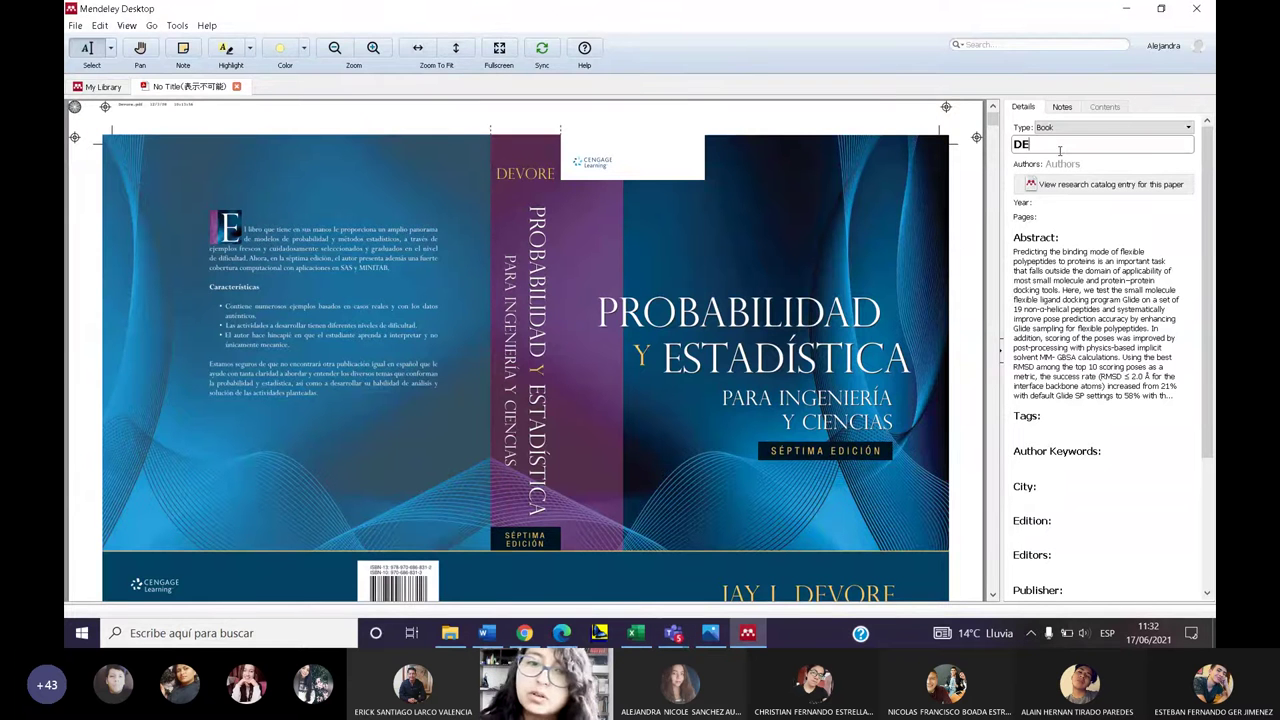
text(VORE)
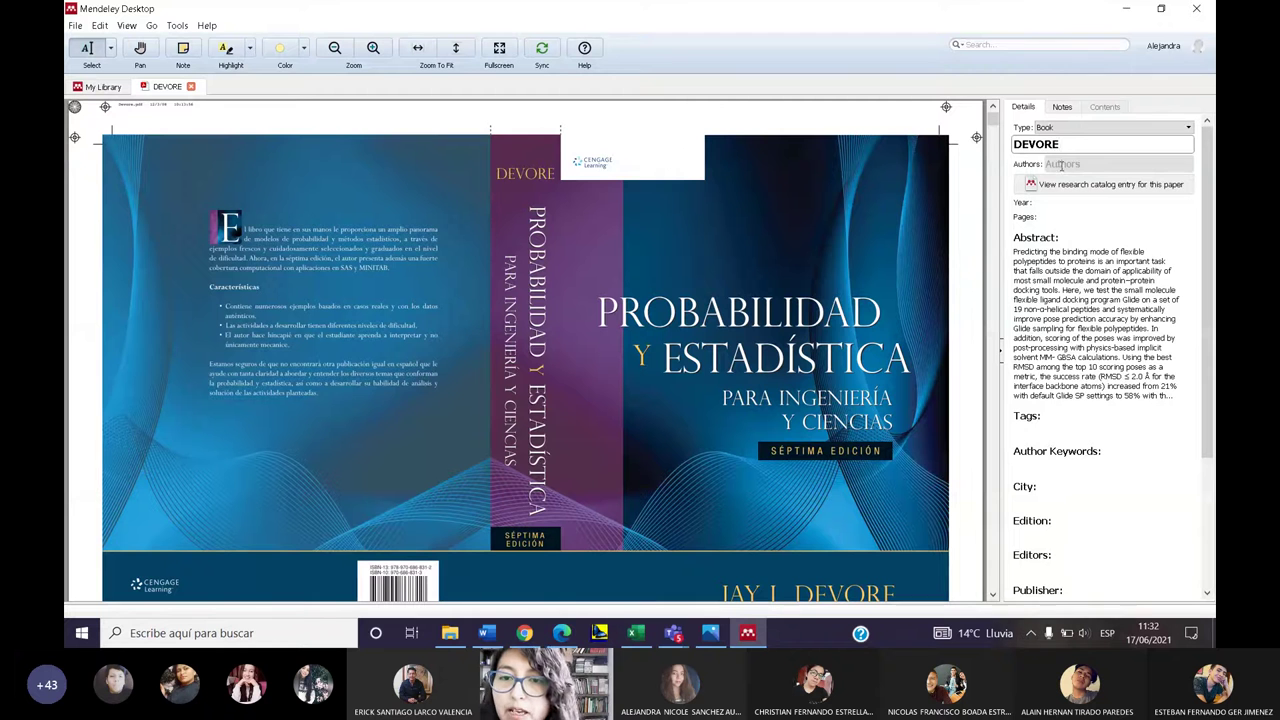
click(1061, 166)
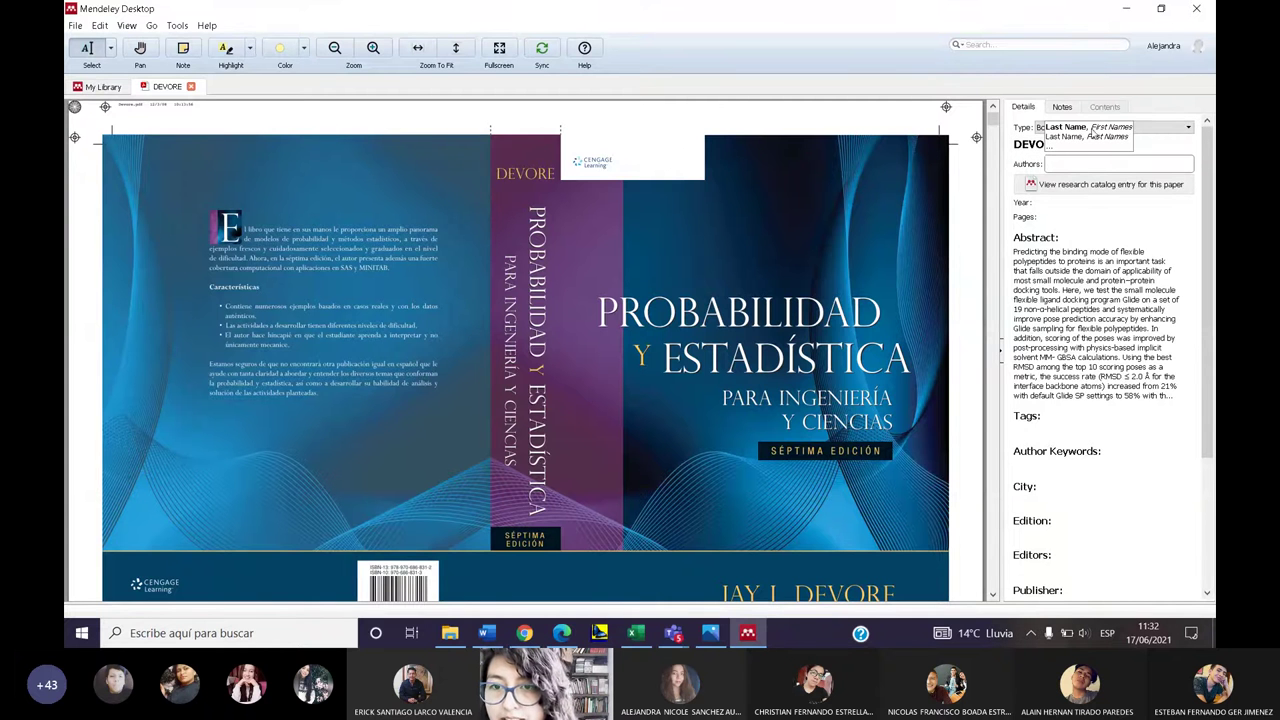
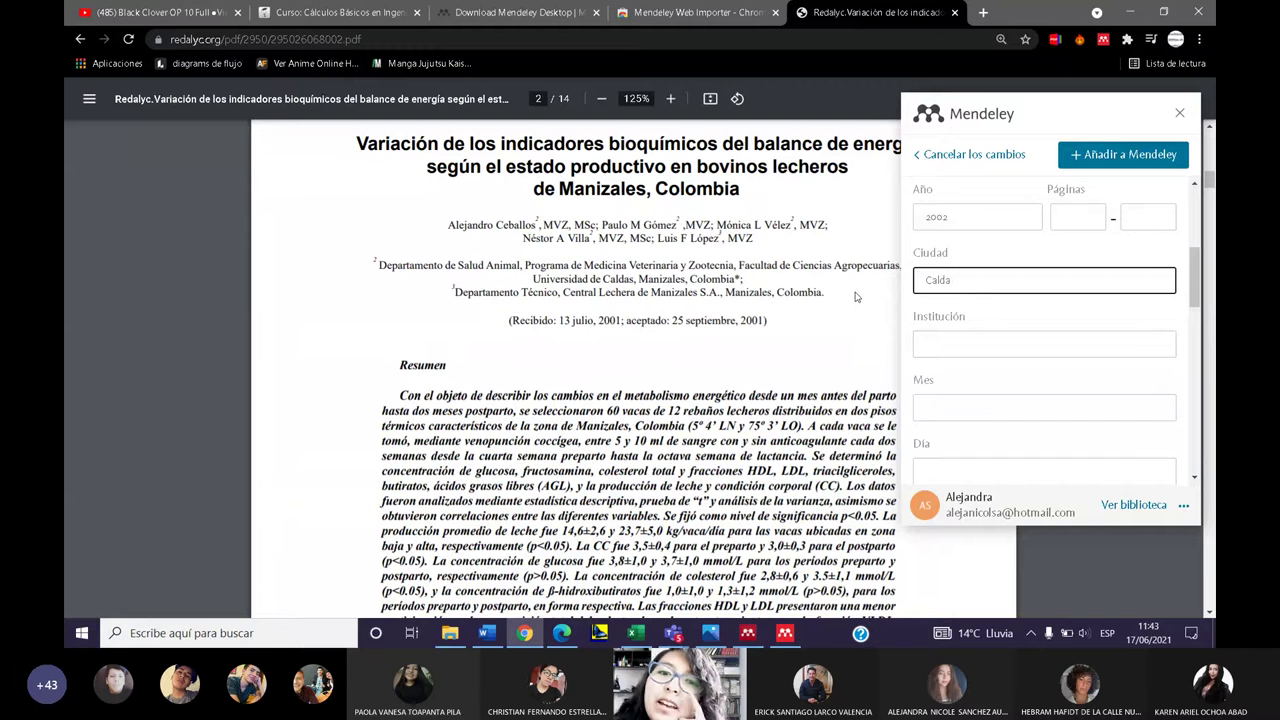
- Change the article's city to Manizales and add the reference with its PDF to Mendeley
key(BackSpace)
key(BackSpace)
key(BackSpace)
key(BackSpace)
key(BackSpace)
key(BackSpace)
text(Manizale)
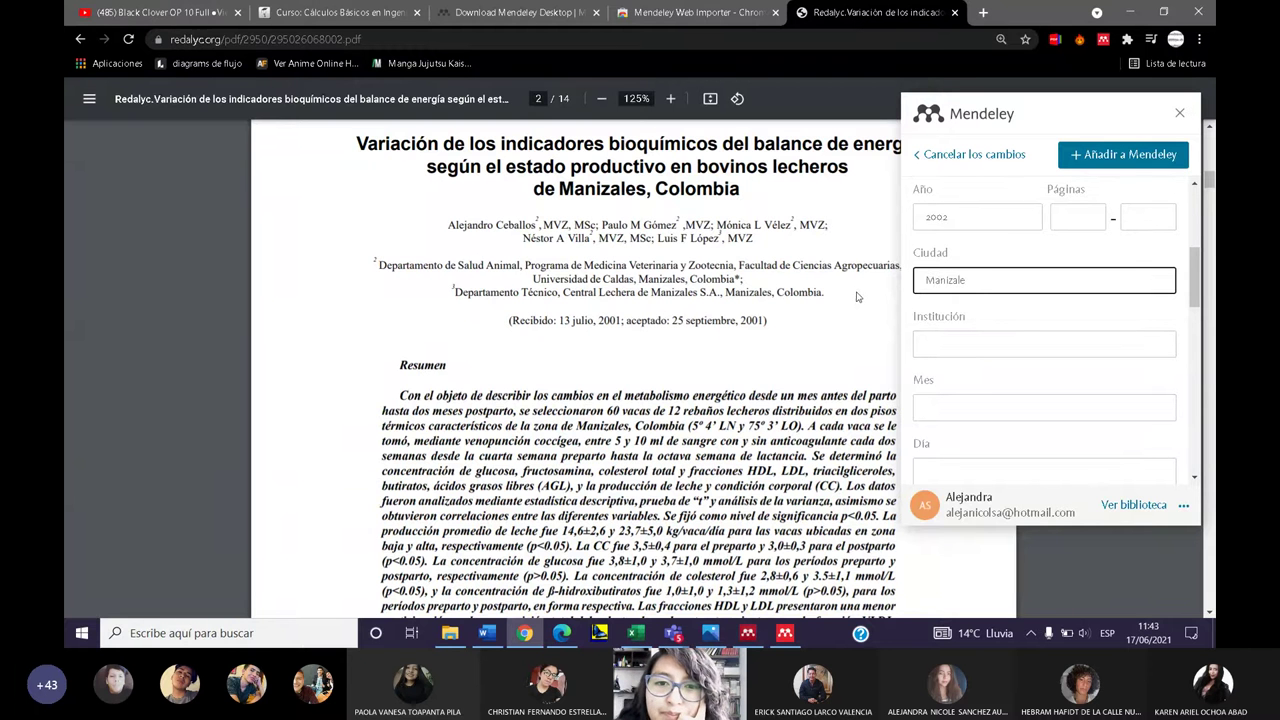
text(a)
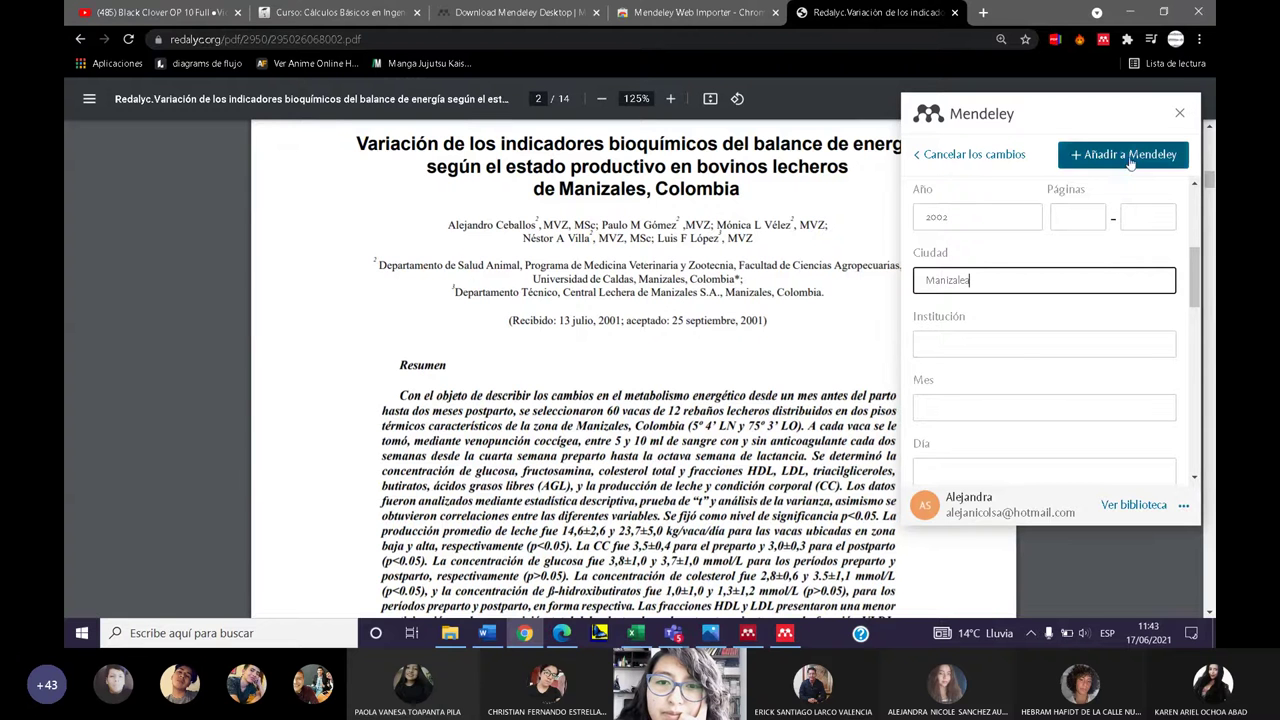
click(1133, 155)
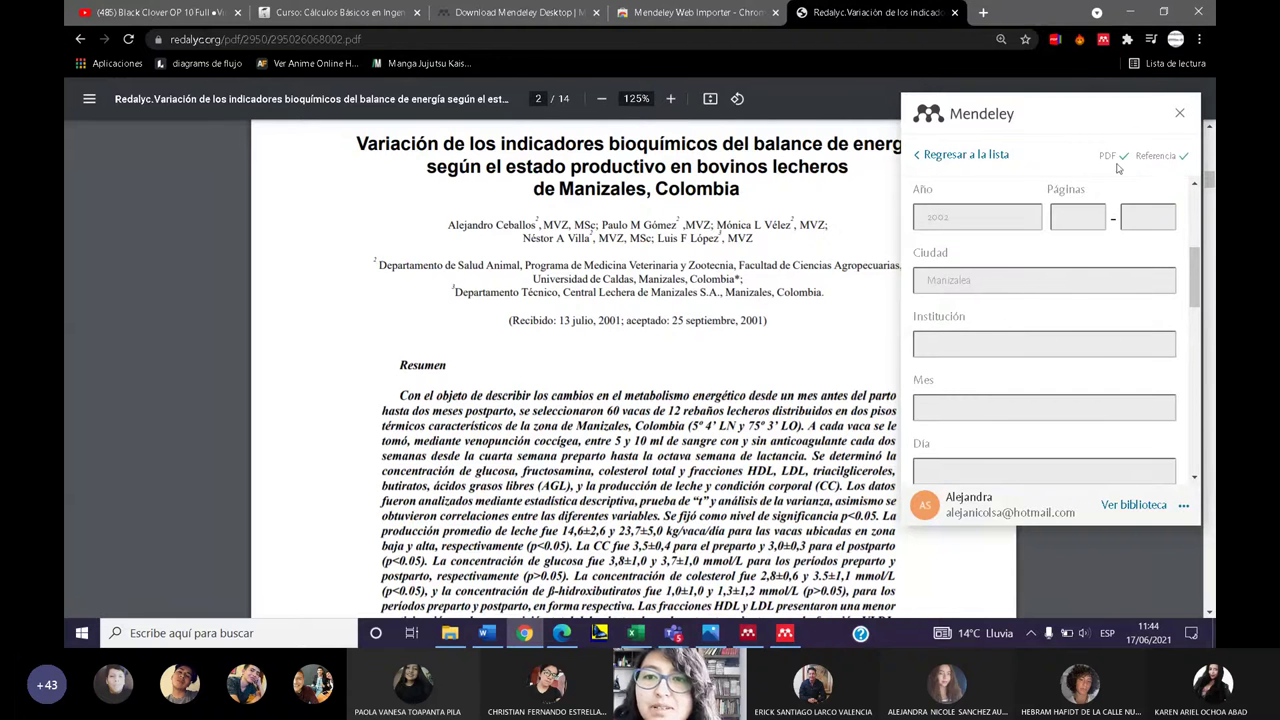
click(1180, 115)
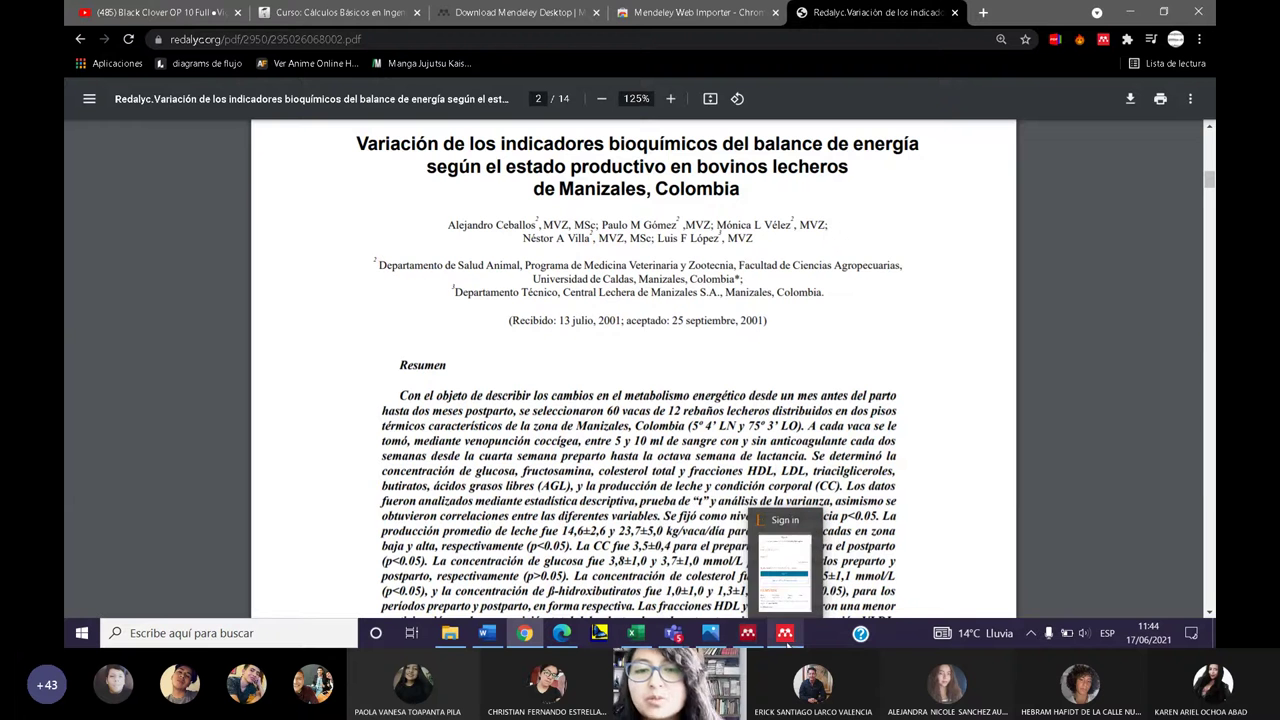
- Maximize Mendeley Desktop and show the My Library document list
click(758, 640)
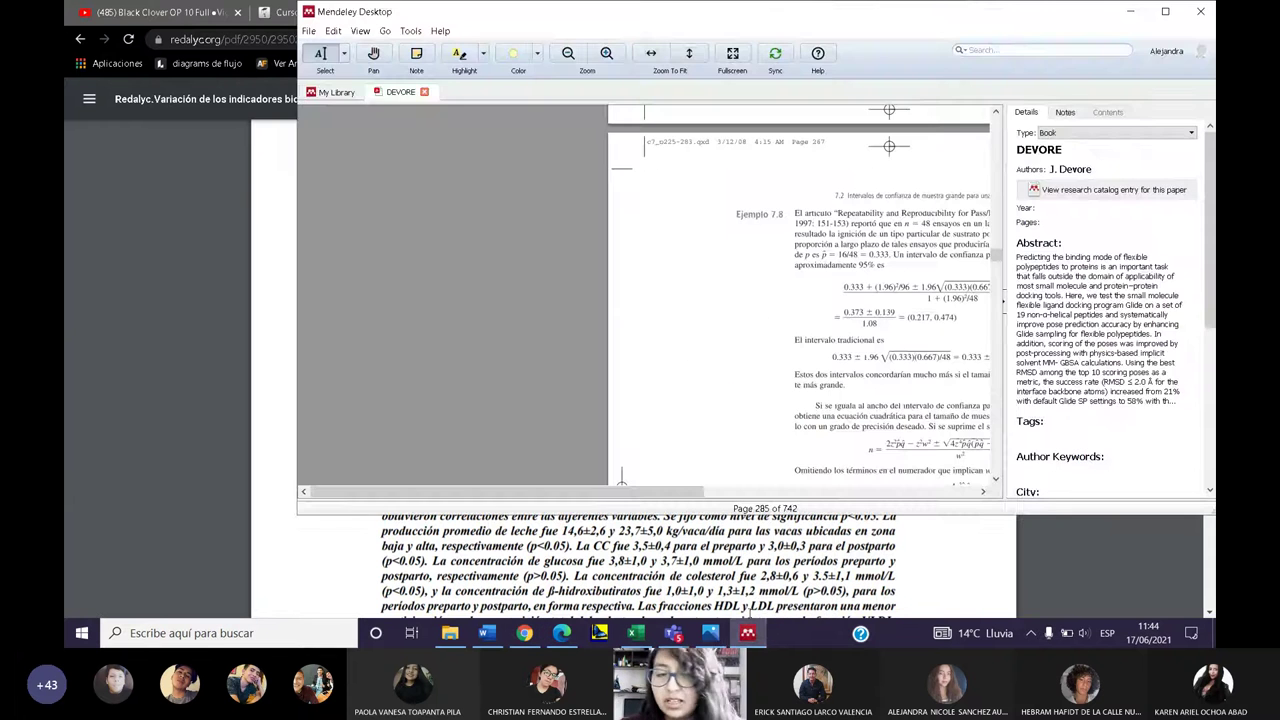
scroll(838, 122, up, 3)
scroll(838, 122, up, 5)
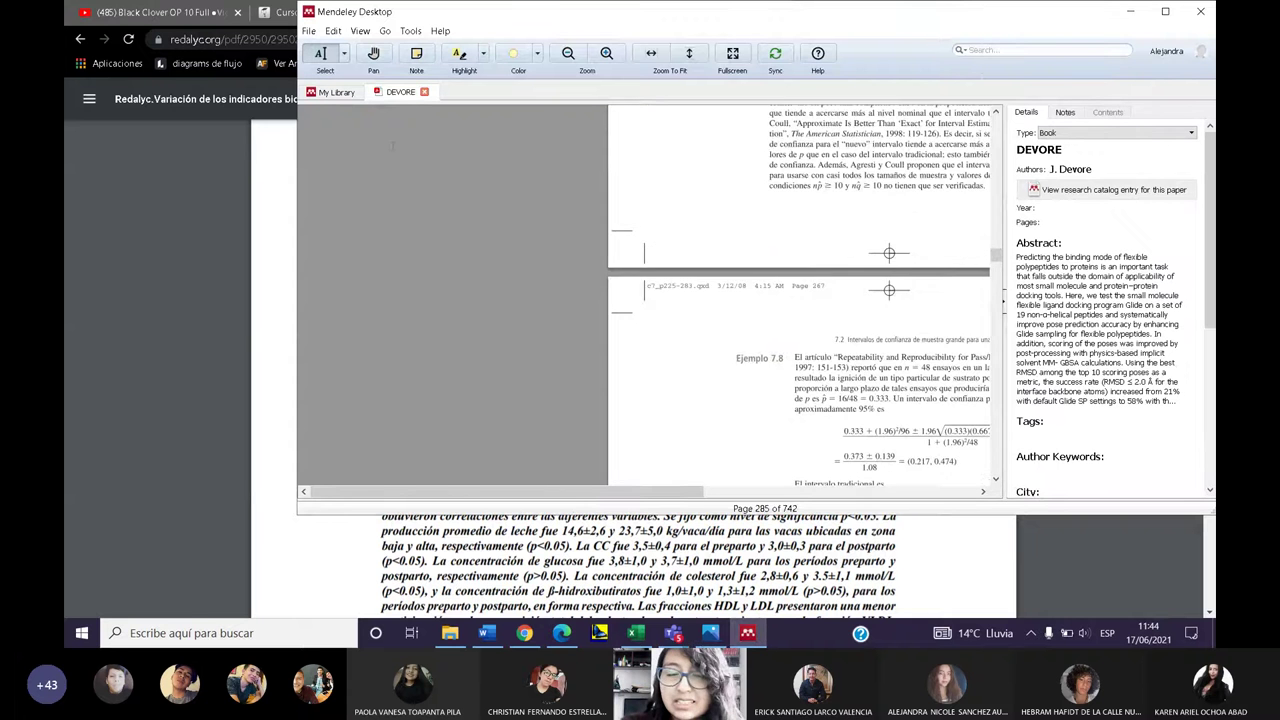
click(1165, 11)
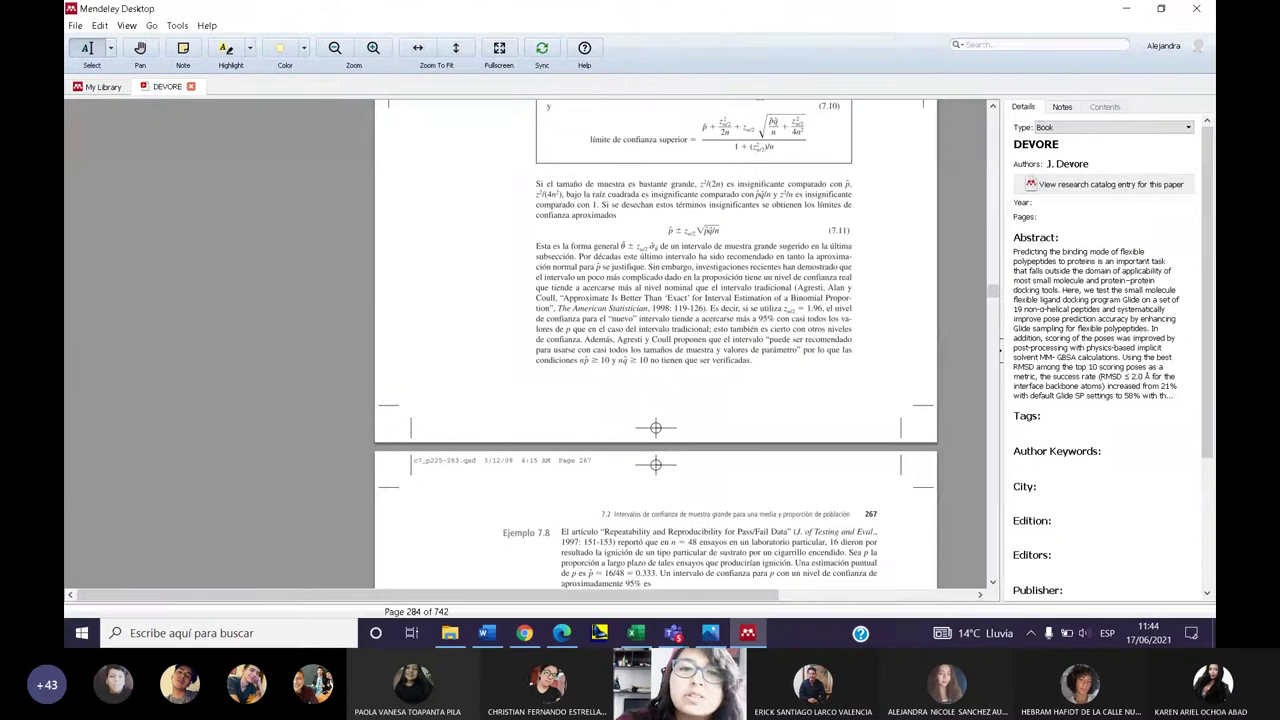
click(104, 87)
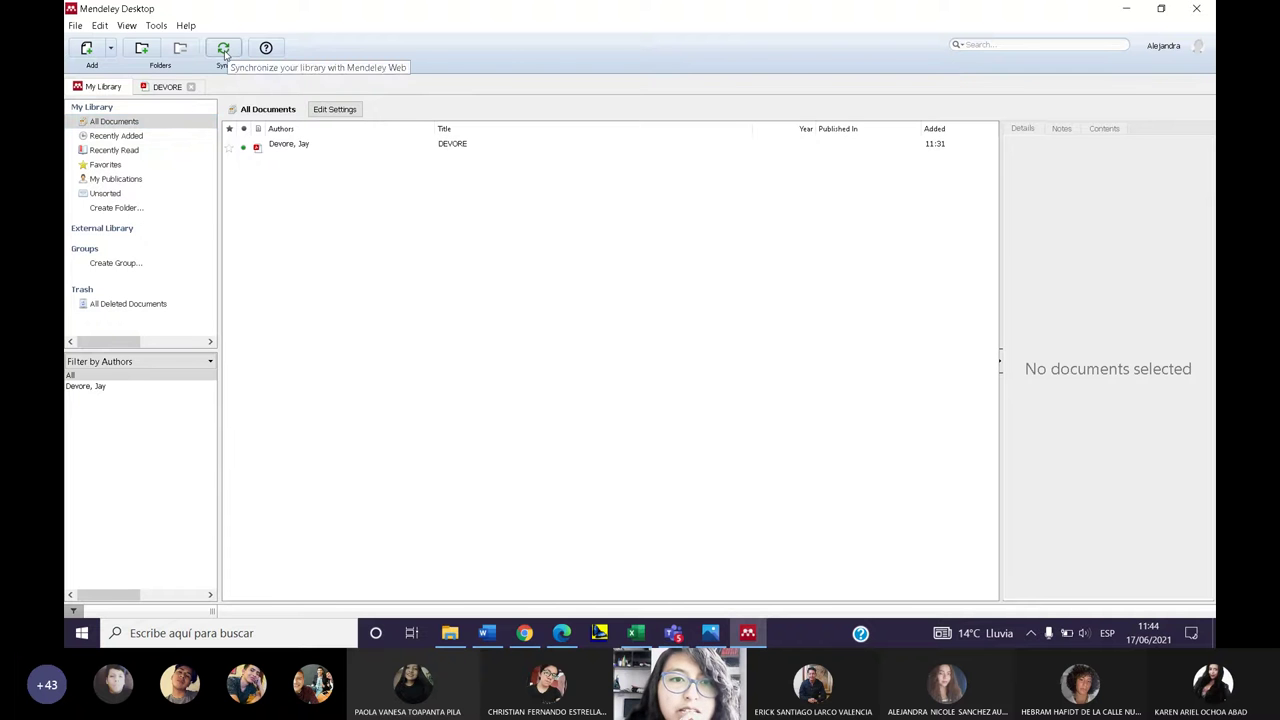
- Sync the library, then select the old pasted text in the Word document
click(226, 54)
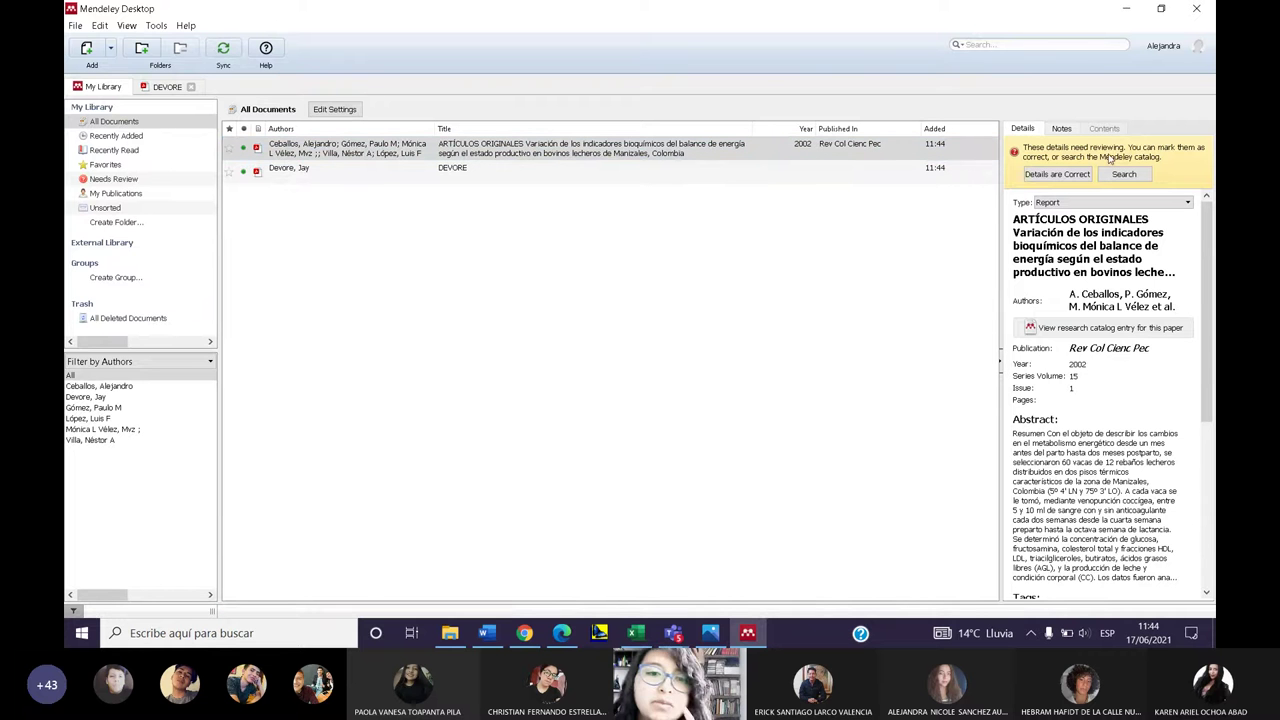
click(486, 632)
drag(594, 501, 397, 147)
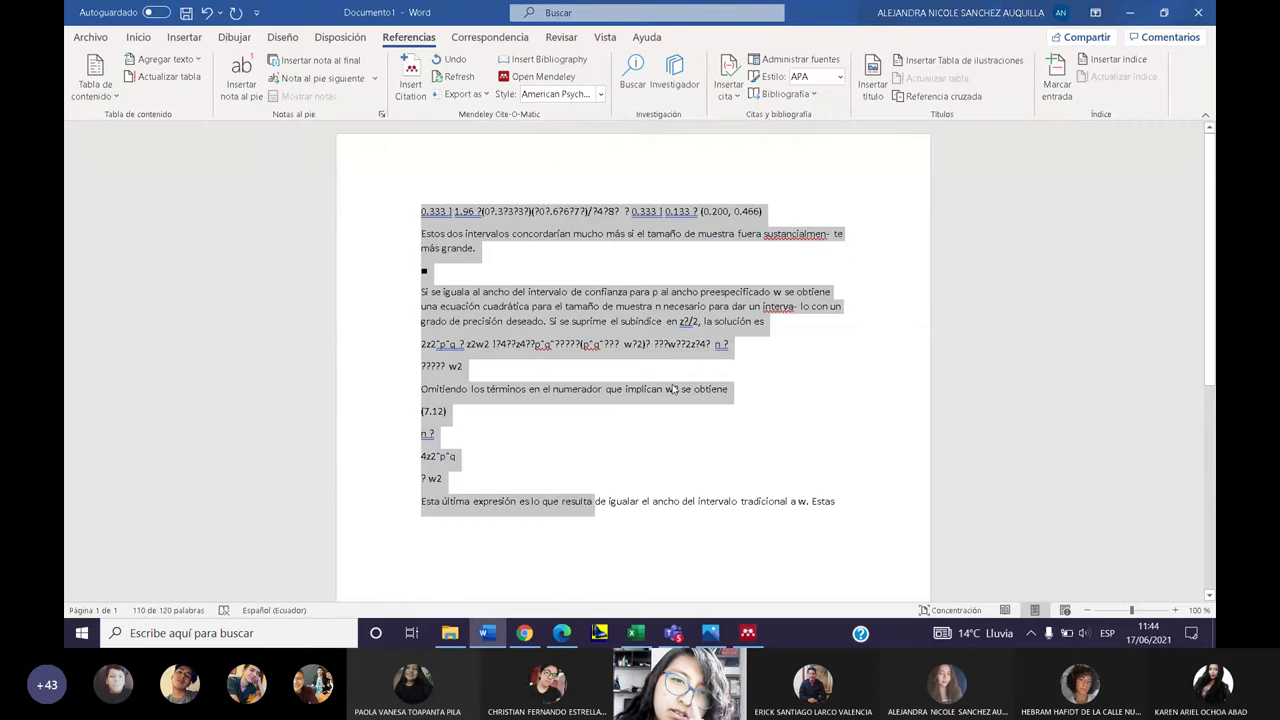
- Delete all the old text, leaving an empty page
key(BackSpace)
drag(663, 211, 289, 211)
key(BackSpace)
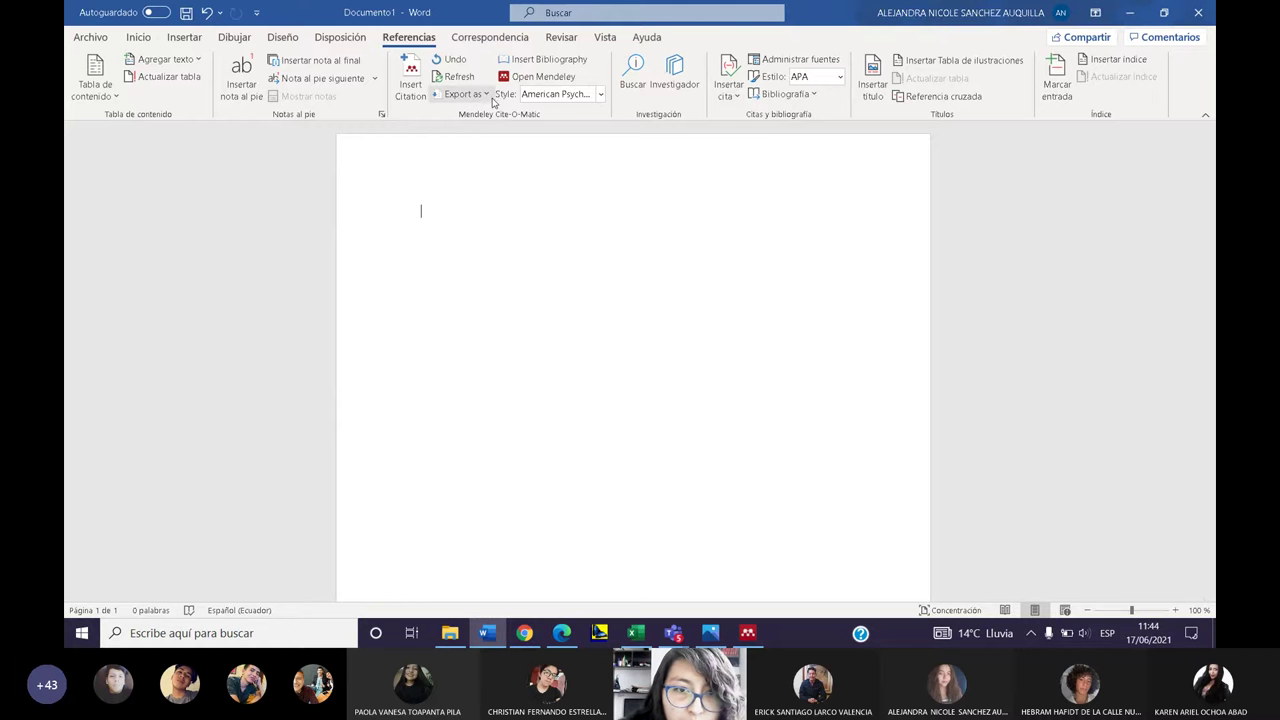
- Insert the APA citation (Ceballos et al., 2002) by choosing the Ceballos article in Mendeley
click(411, 90)
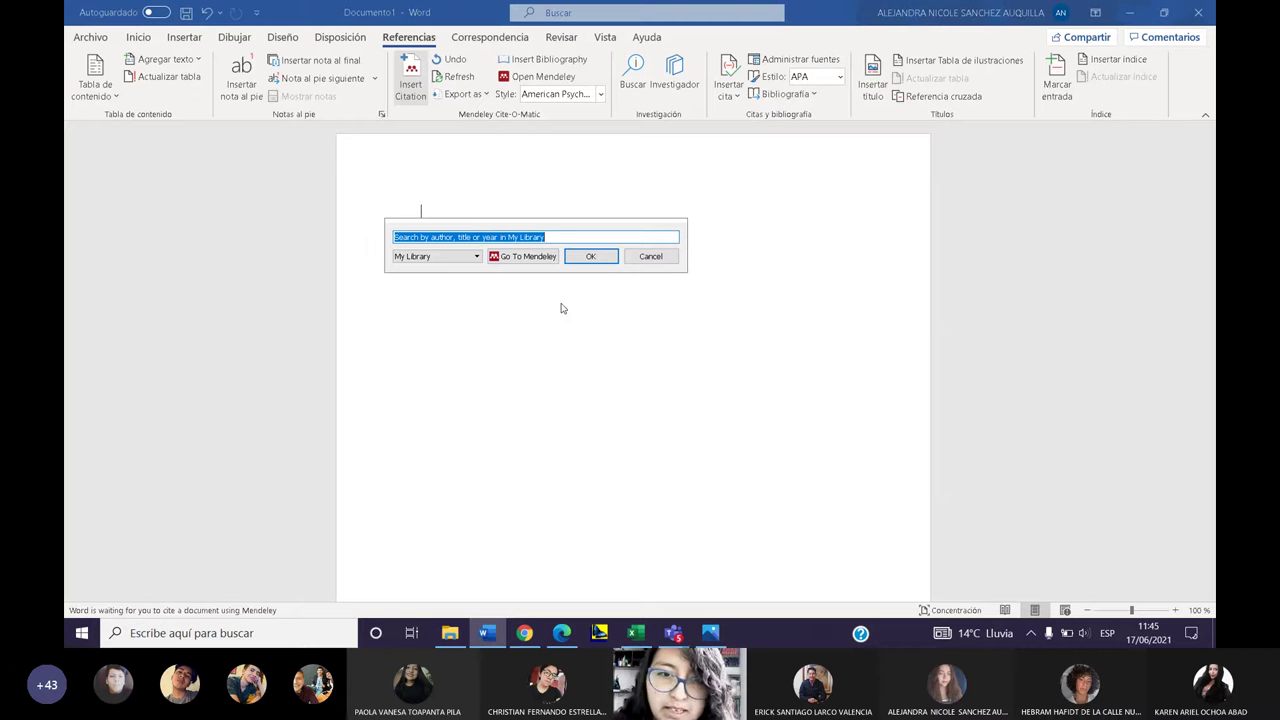
click(534, 259)
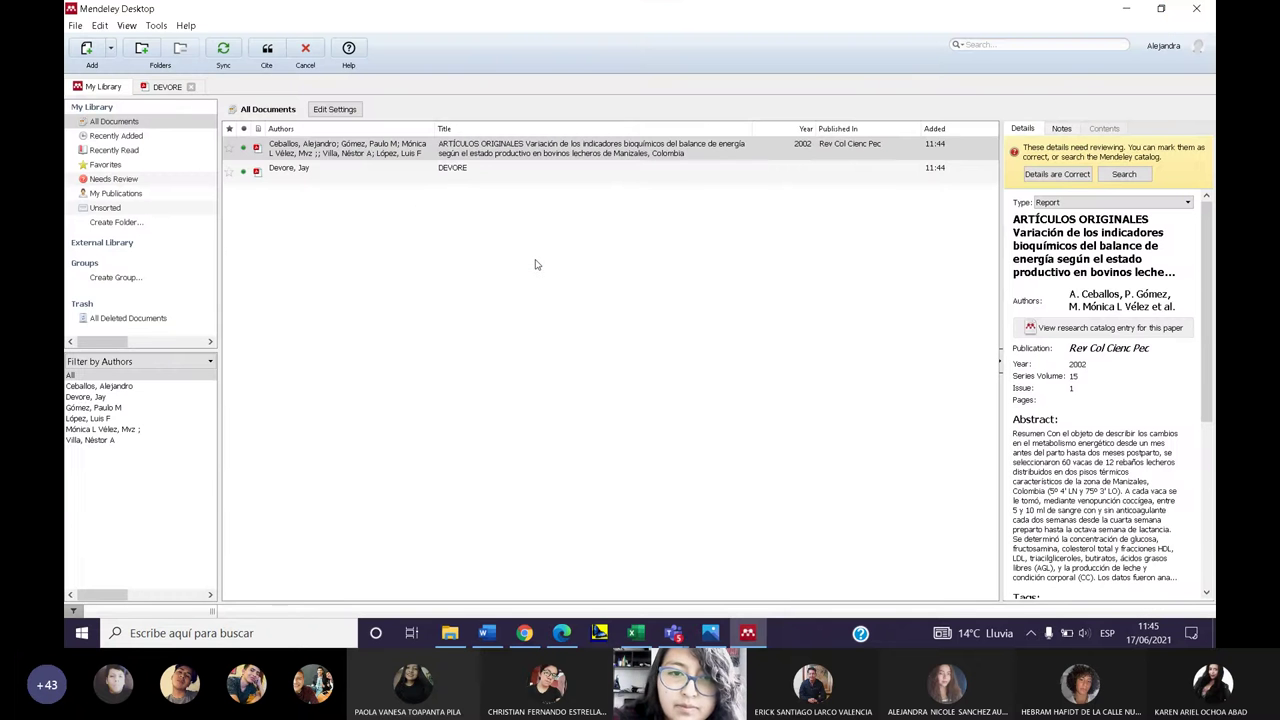
click(410, 155)
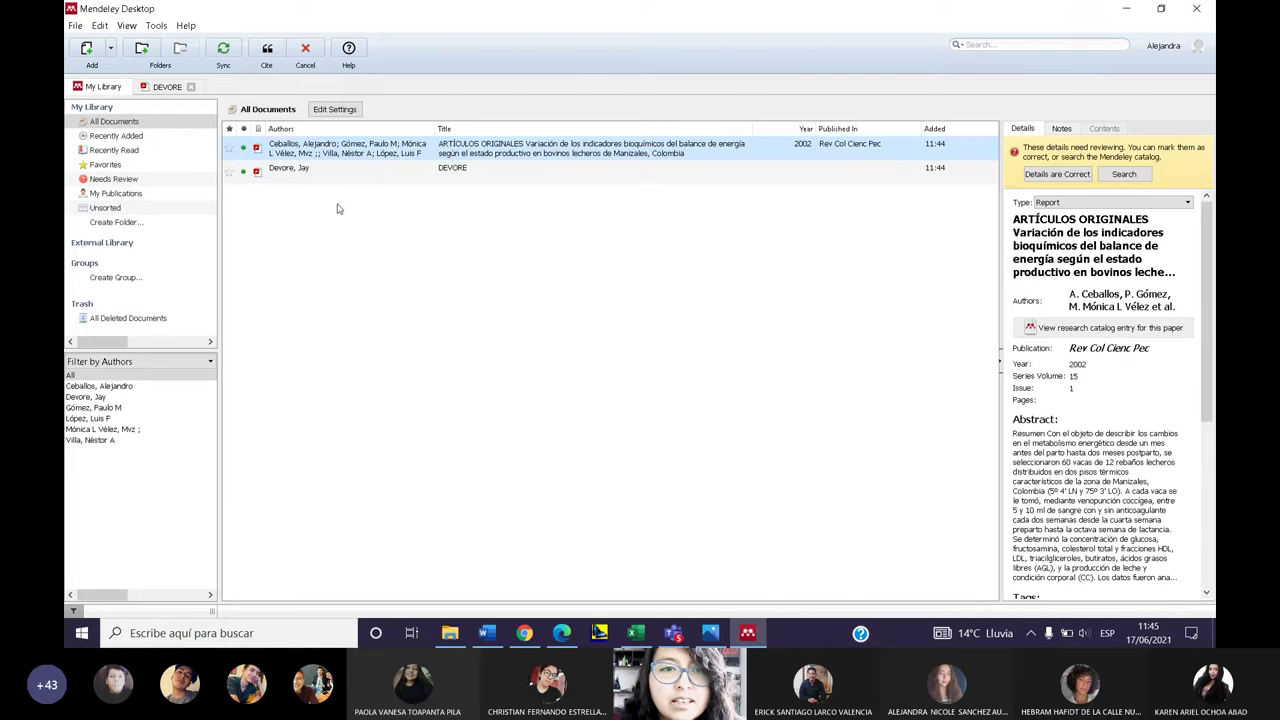
click(267, 55)
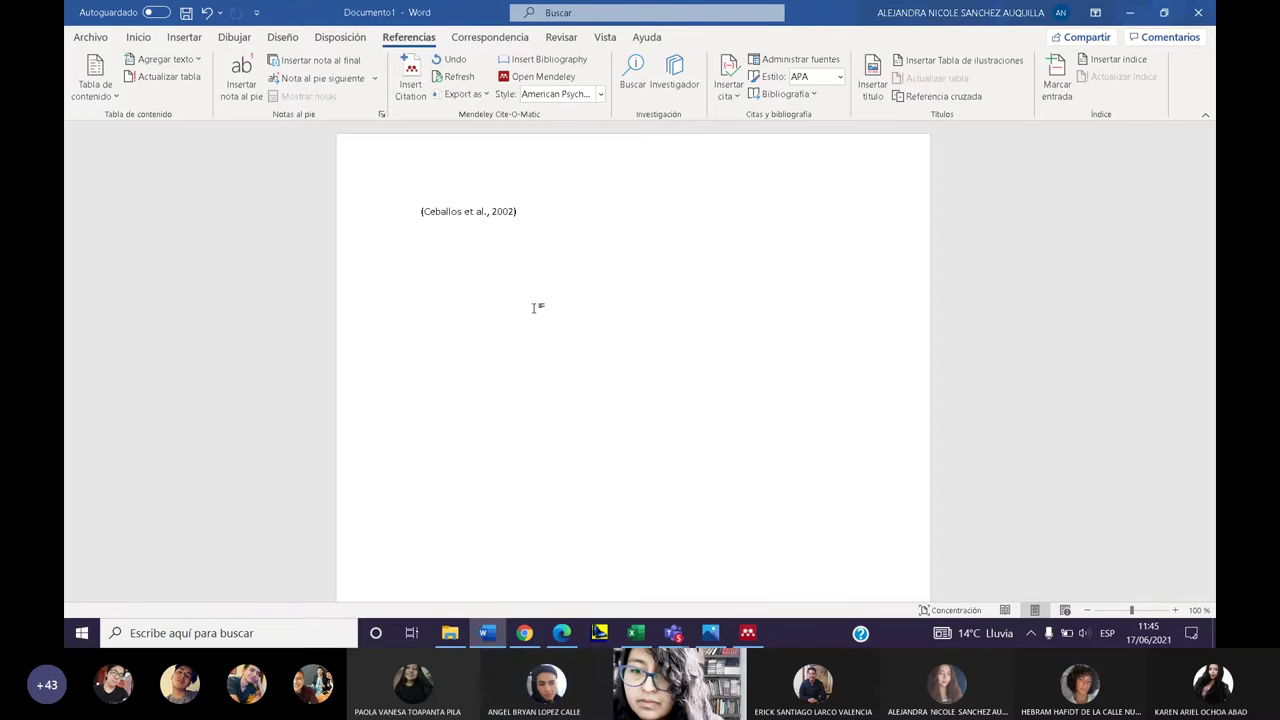
scroll(533, 307, down, 3)
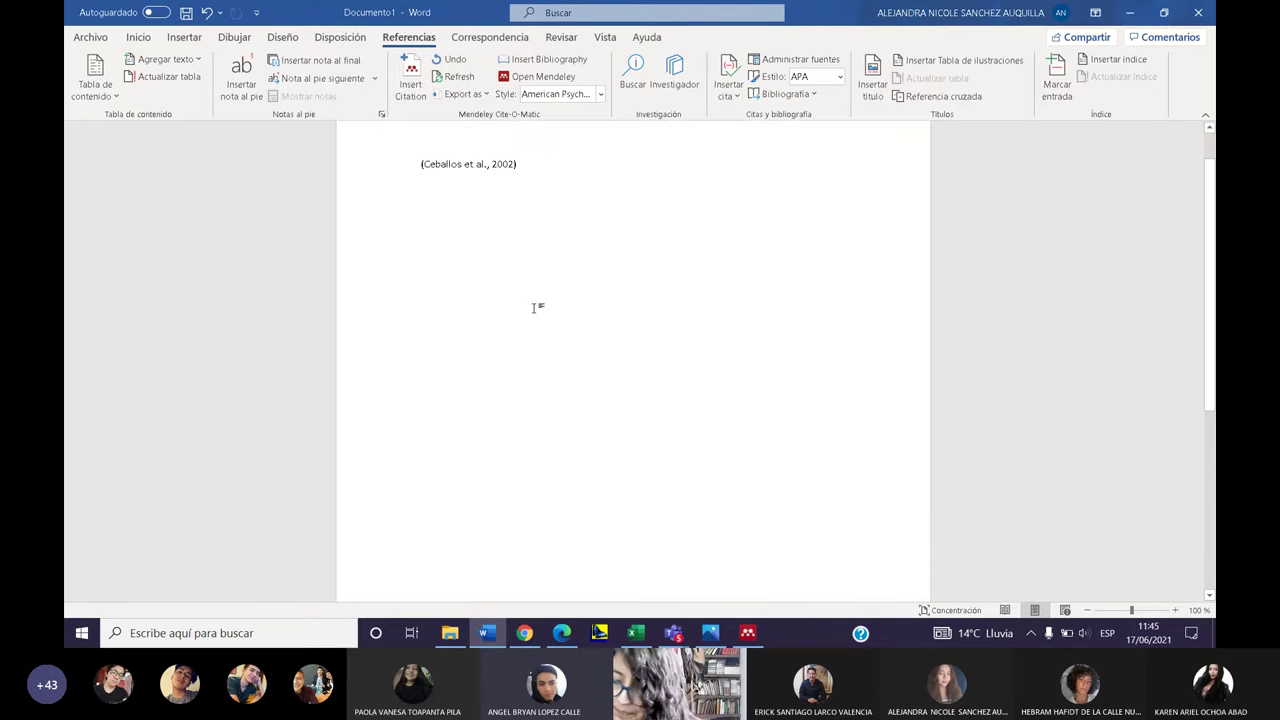
scroll(533, 307, up, 3)
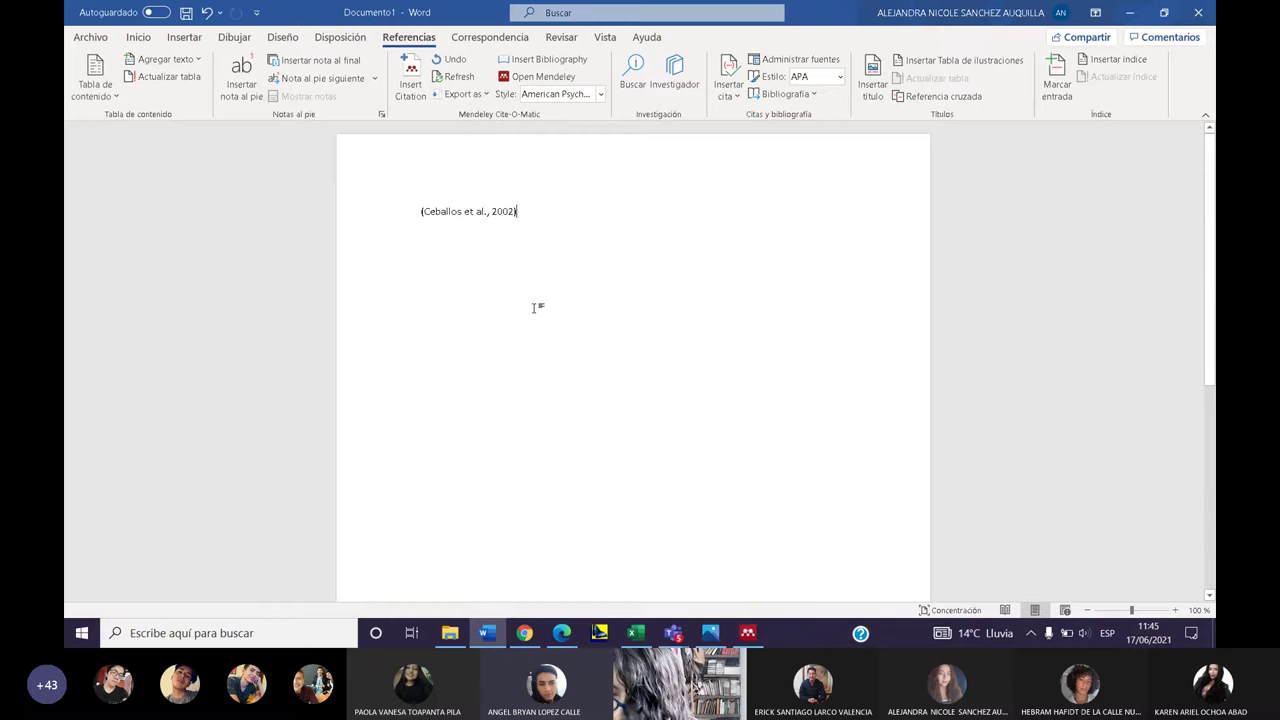
scroll(533, 307, down, 2)
scroll(533, 307, up, 2)
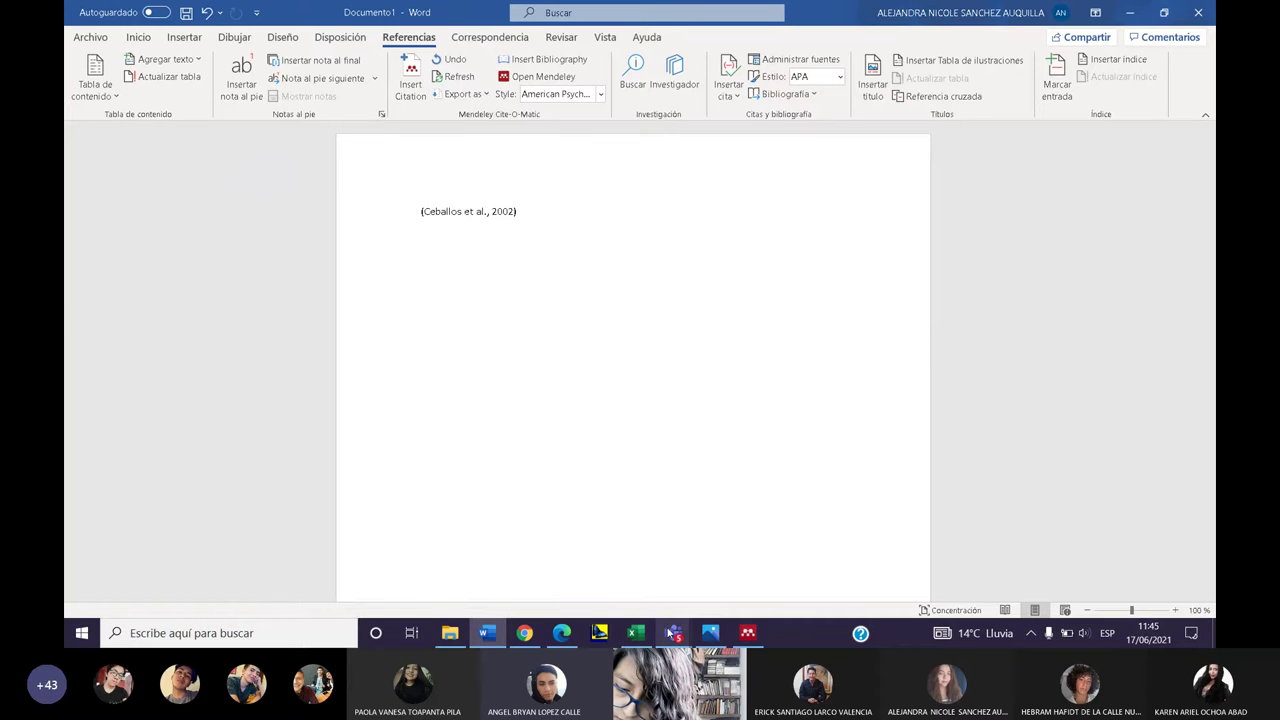
click(748, 632)
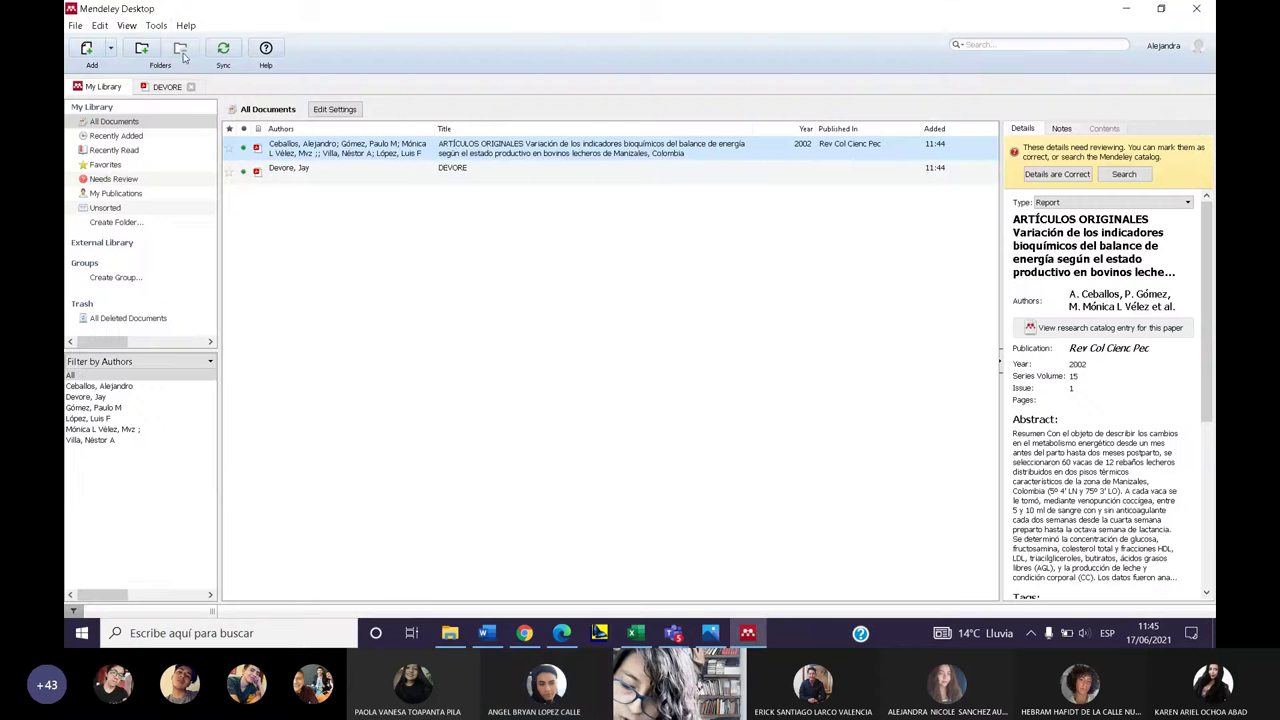
- Look over the Tools menu, then mark the Ceballos article's details as correct
click(156, 25)
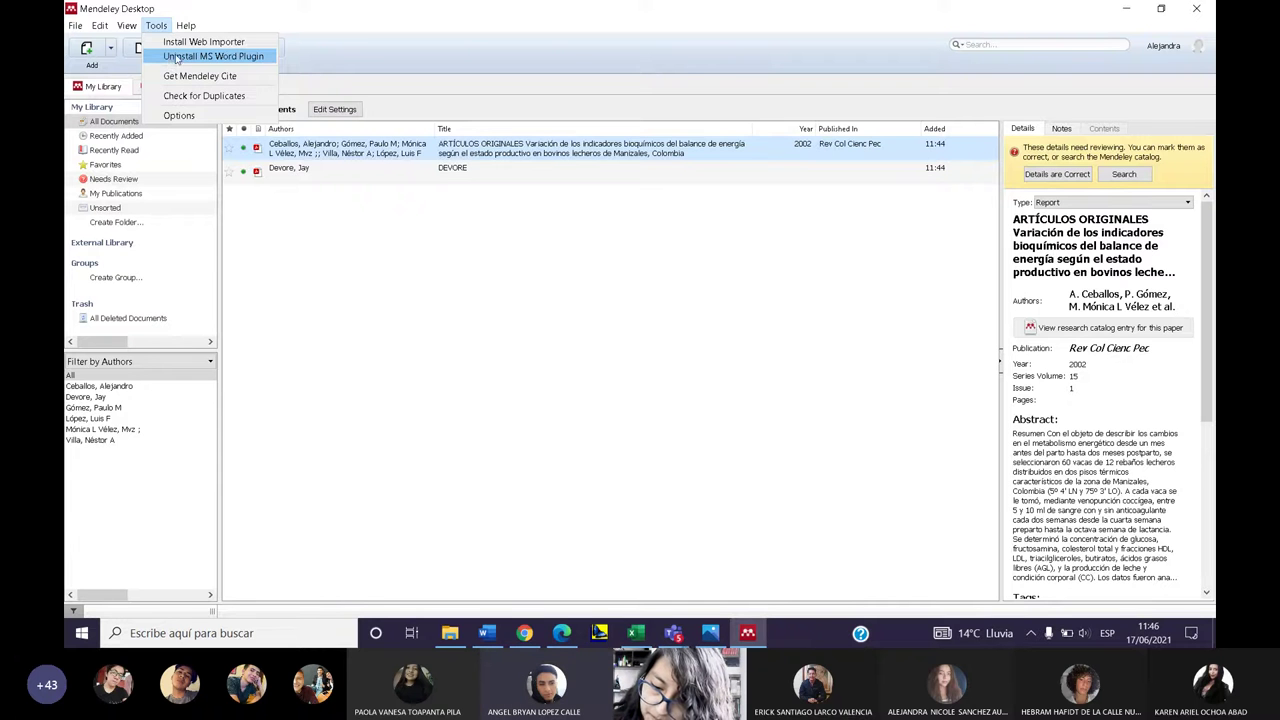
mouse_move(186, 25)
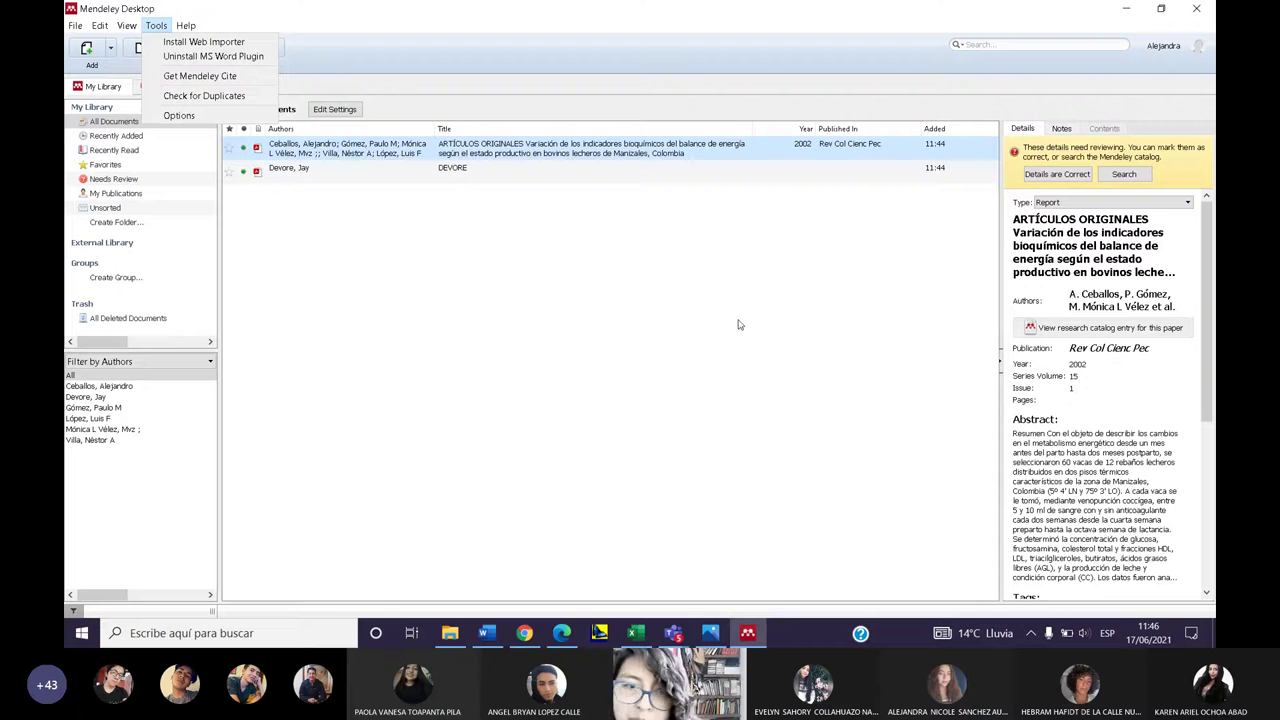
click(1060, 175)
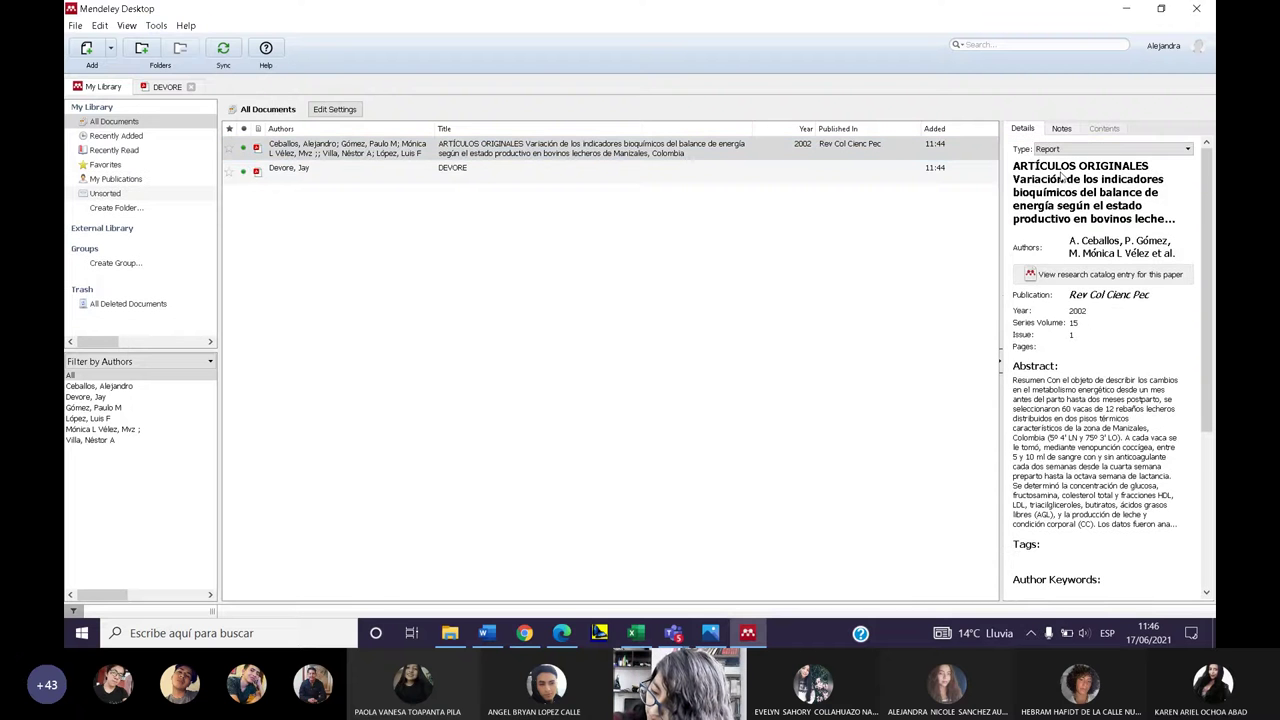
scroll(1034, 252, down, 3)
scroll(1063, 278, down, 1)
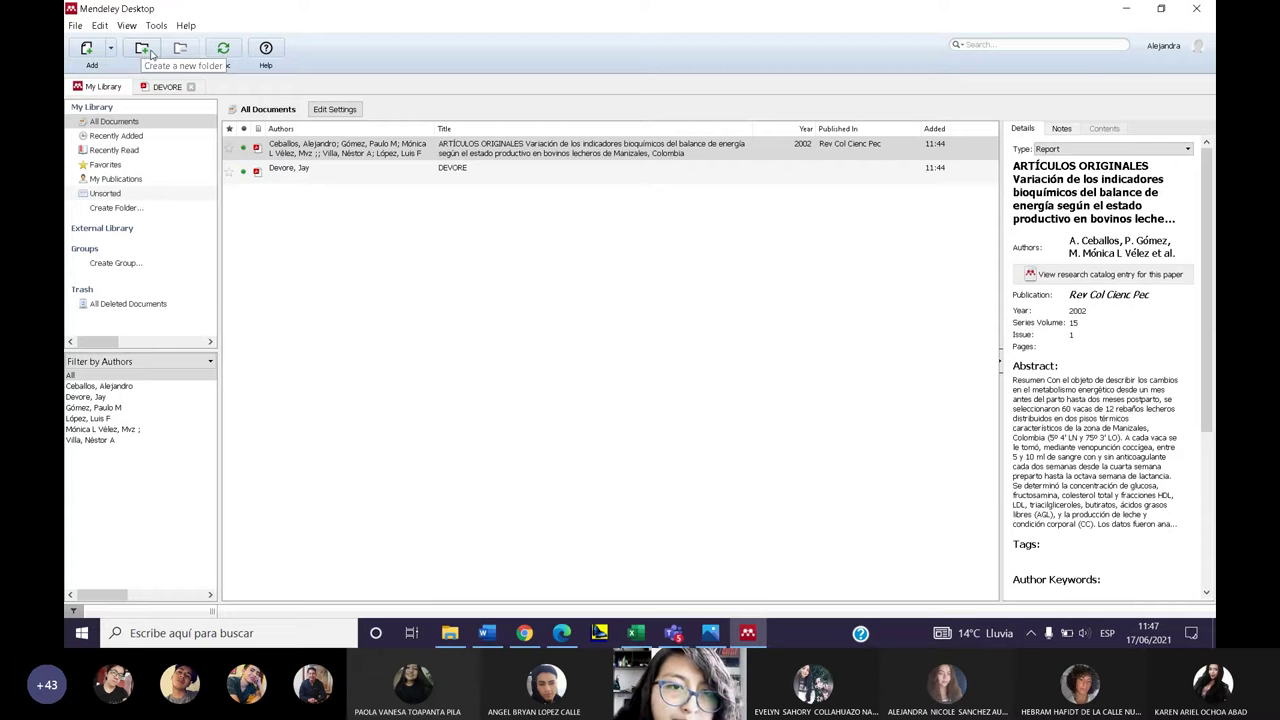
- Start a new library folder, then reposition the Teams meeting window
click(142, 50)
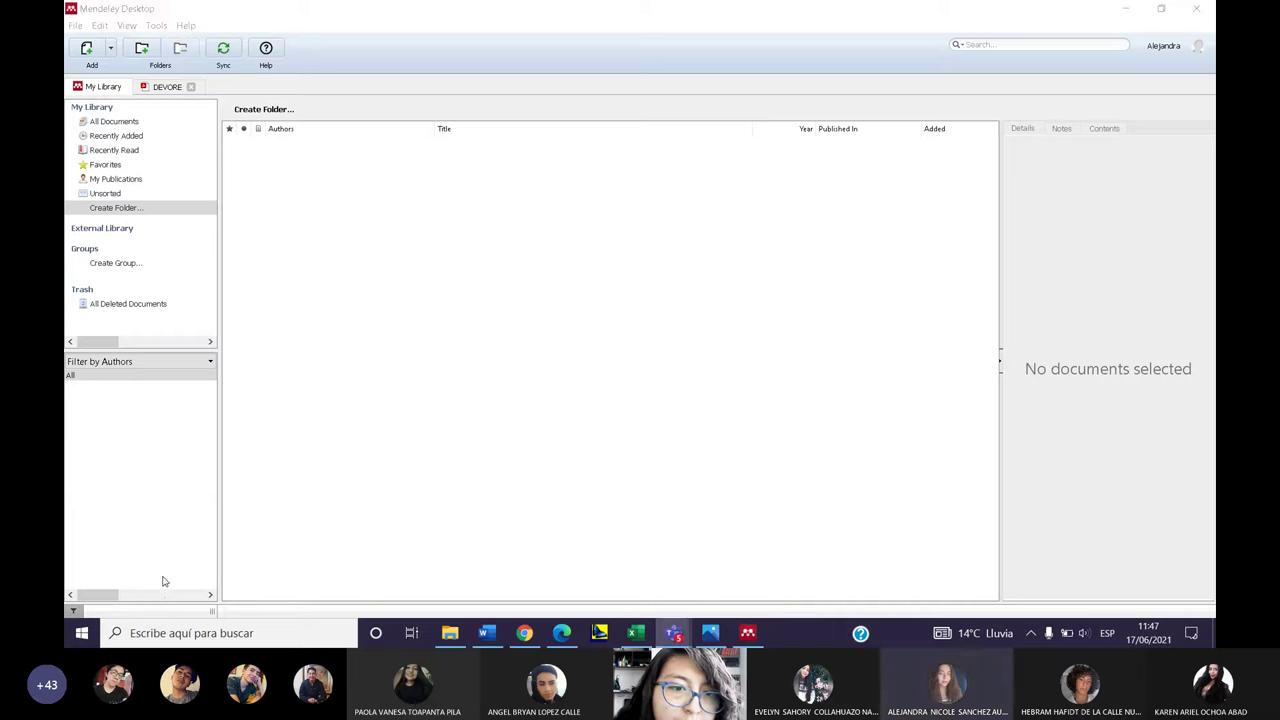
click(660, 627)
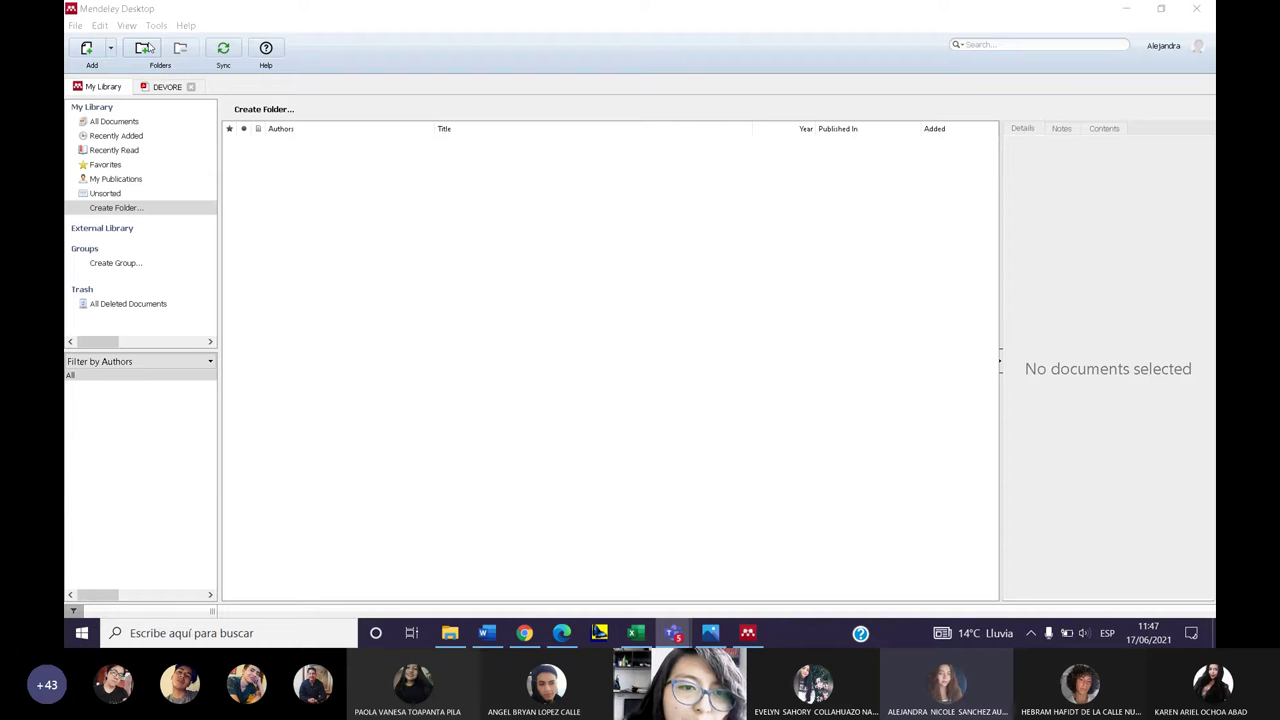
click(316, 200)
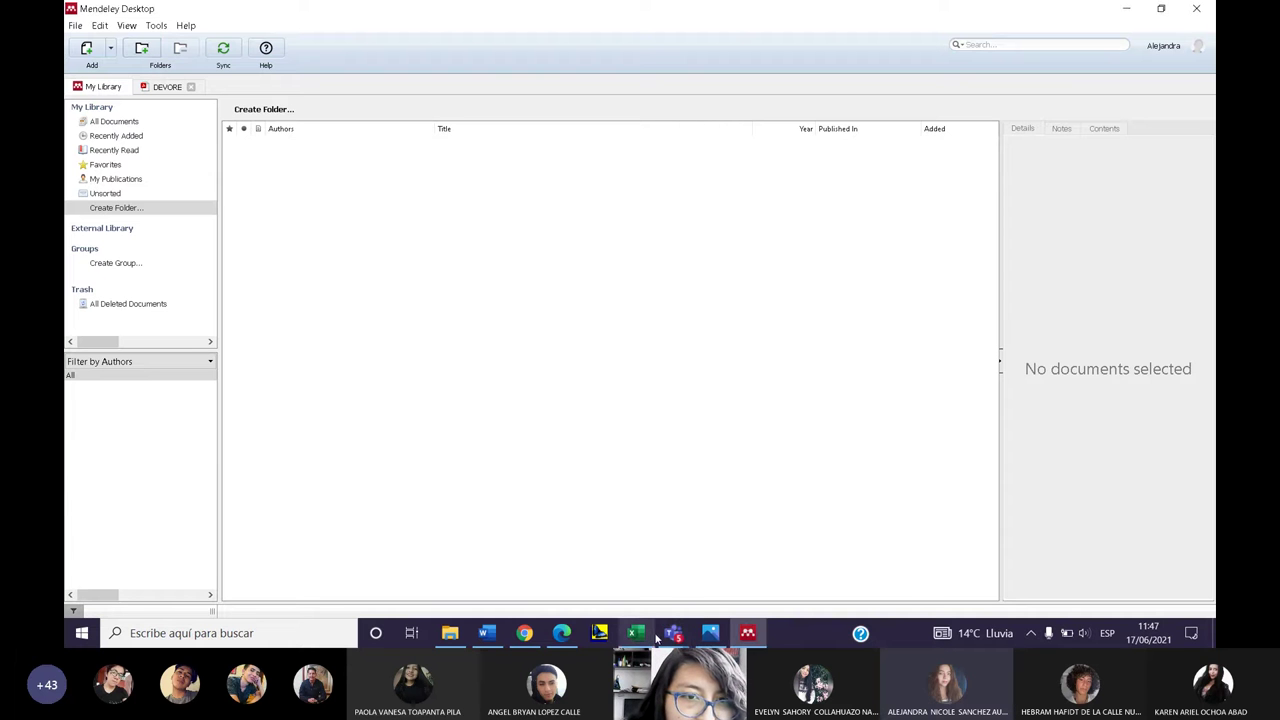
mouse_move(672, 635)
click(825, 545)
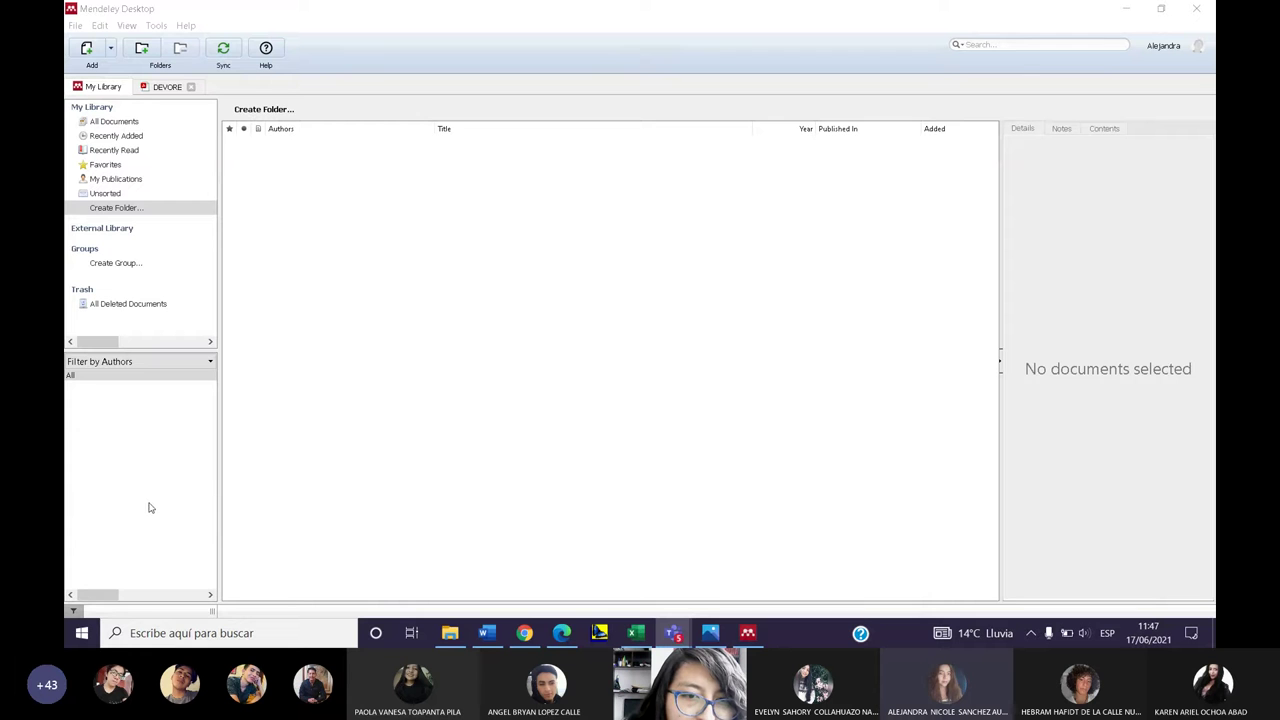
drag(150, 508, 158, 468)
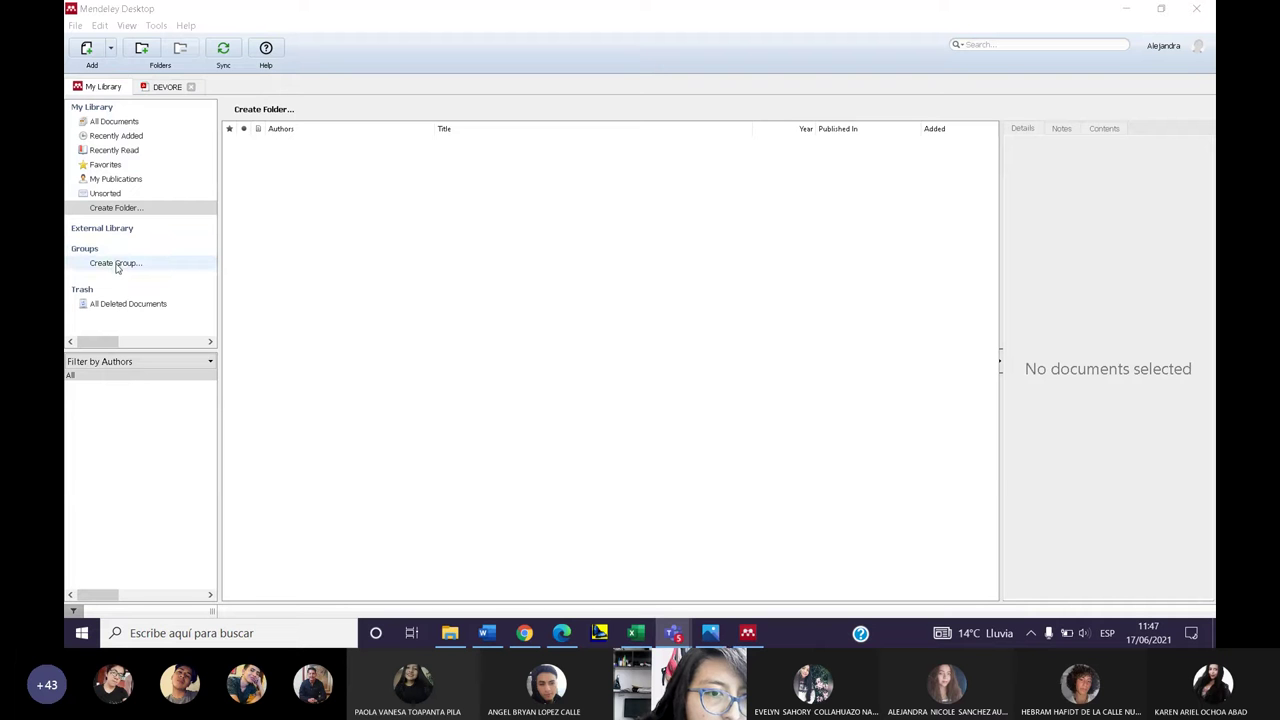
- Cancel an untitled folder and minimize the Clases de Cálculos Básicos II meeting
click(113, 208)
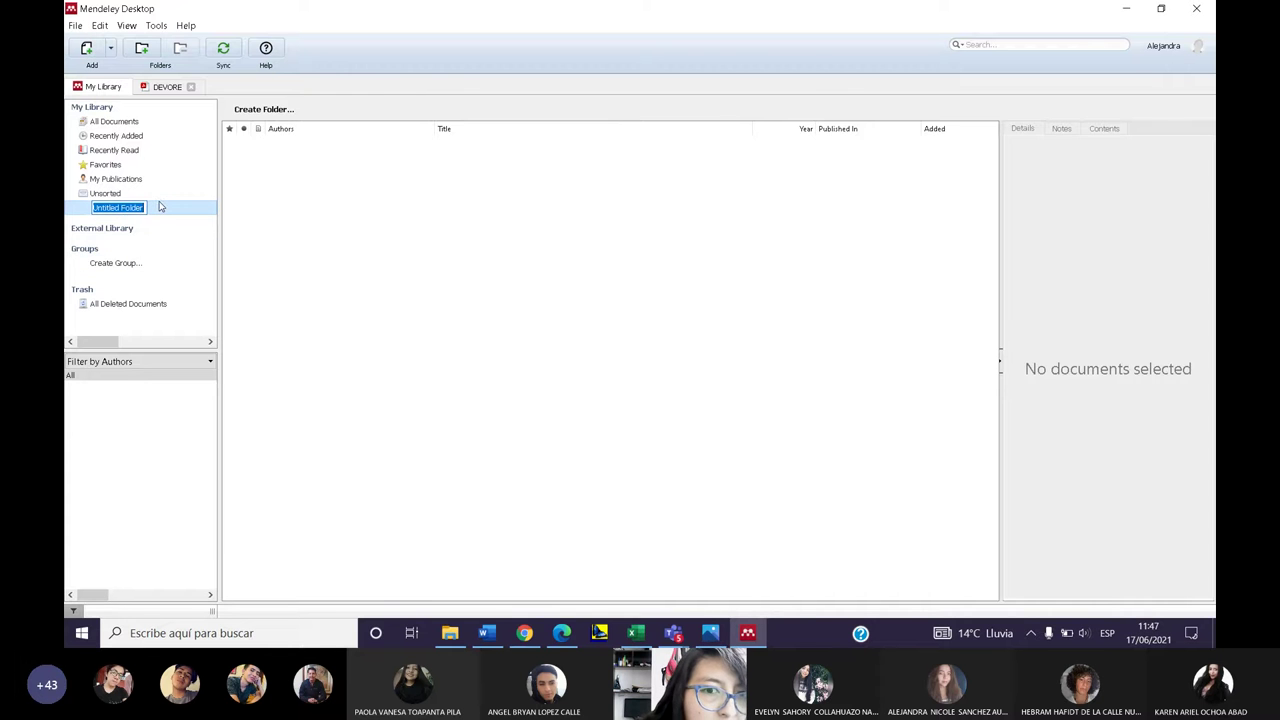
key(Escape)
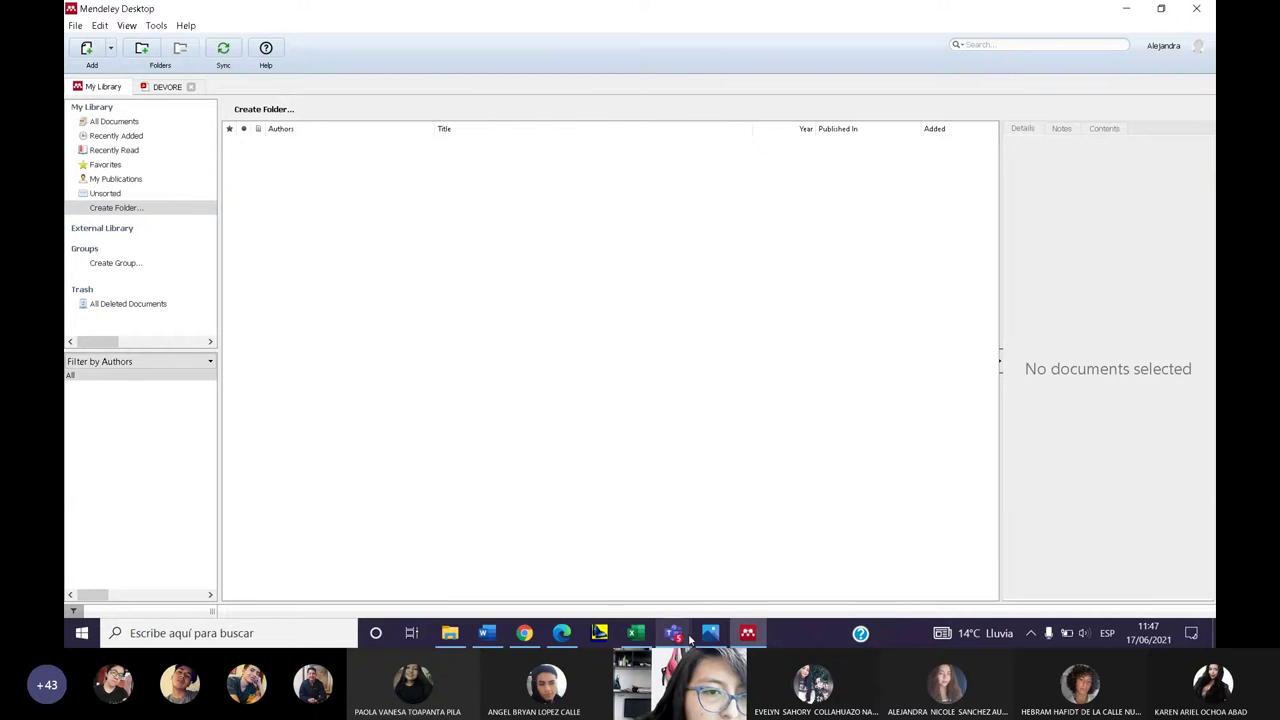
mouse_move(689, 640)
click(677, 529)
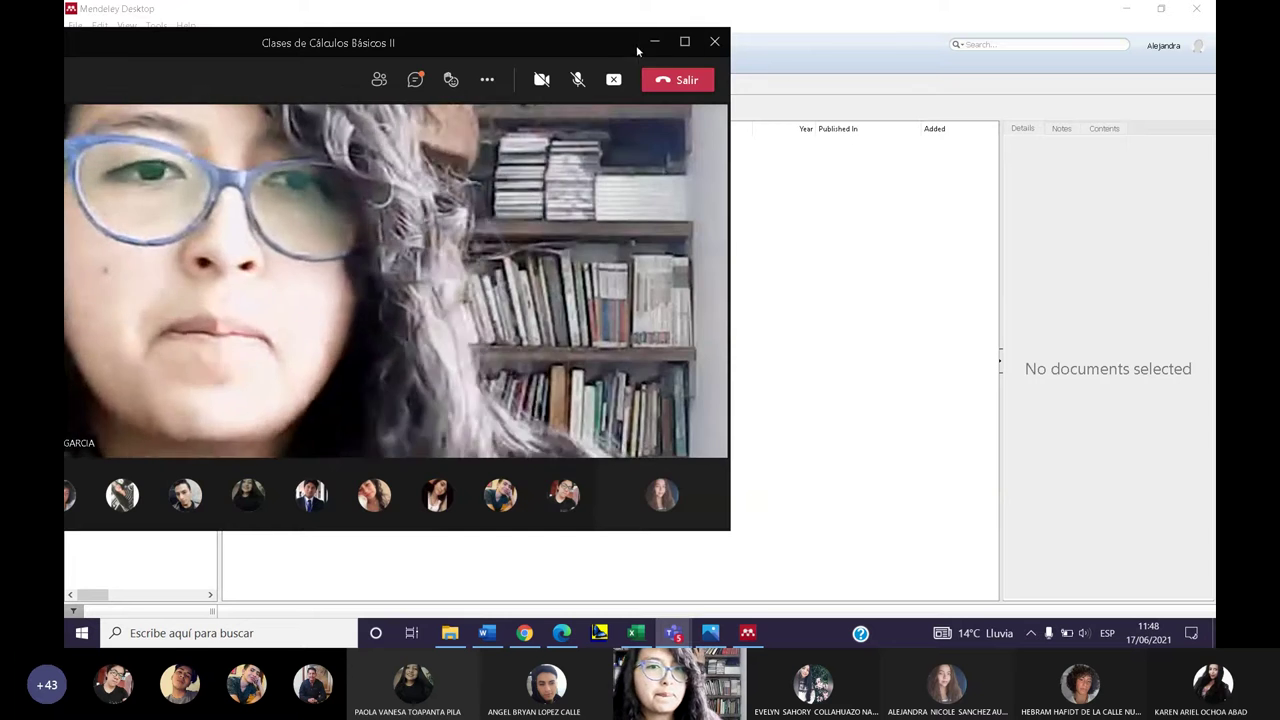
click(654, 42)
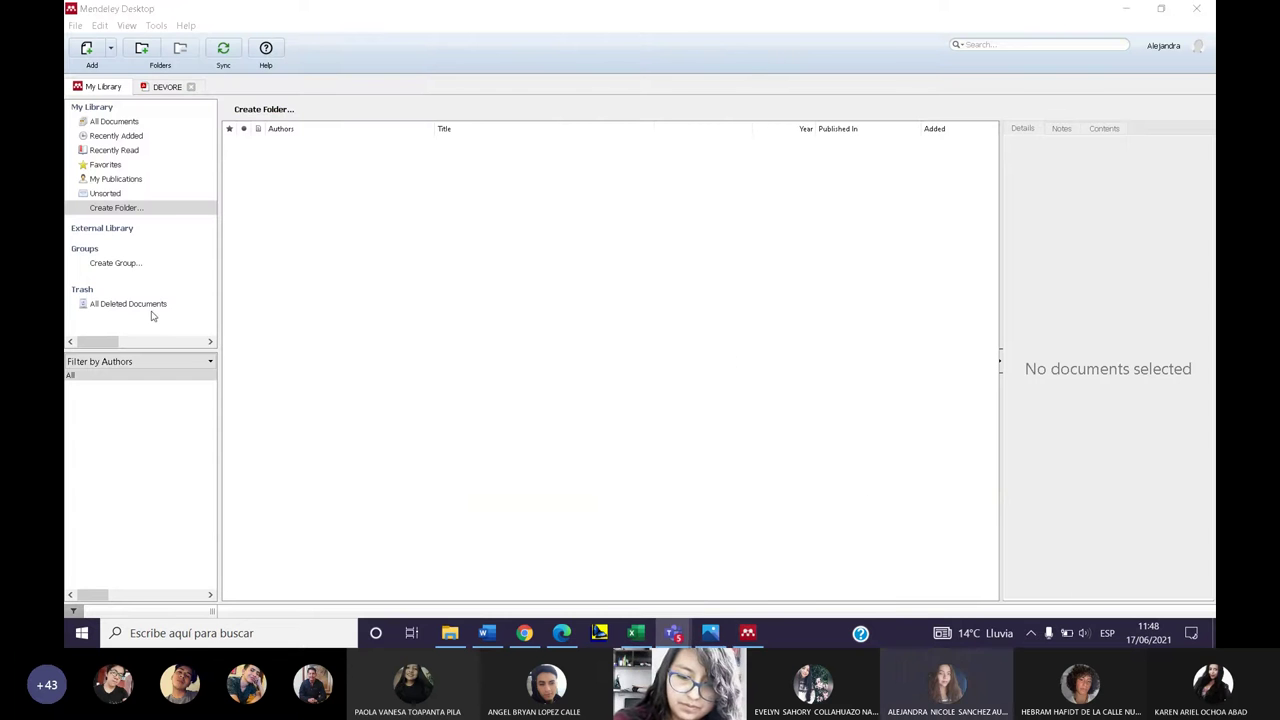
- Name a new folder 'Calculos basicos II' and confirm it
click(128, 207)
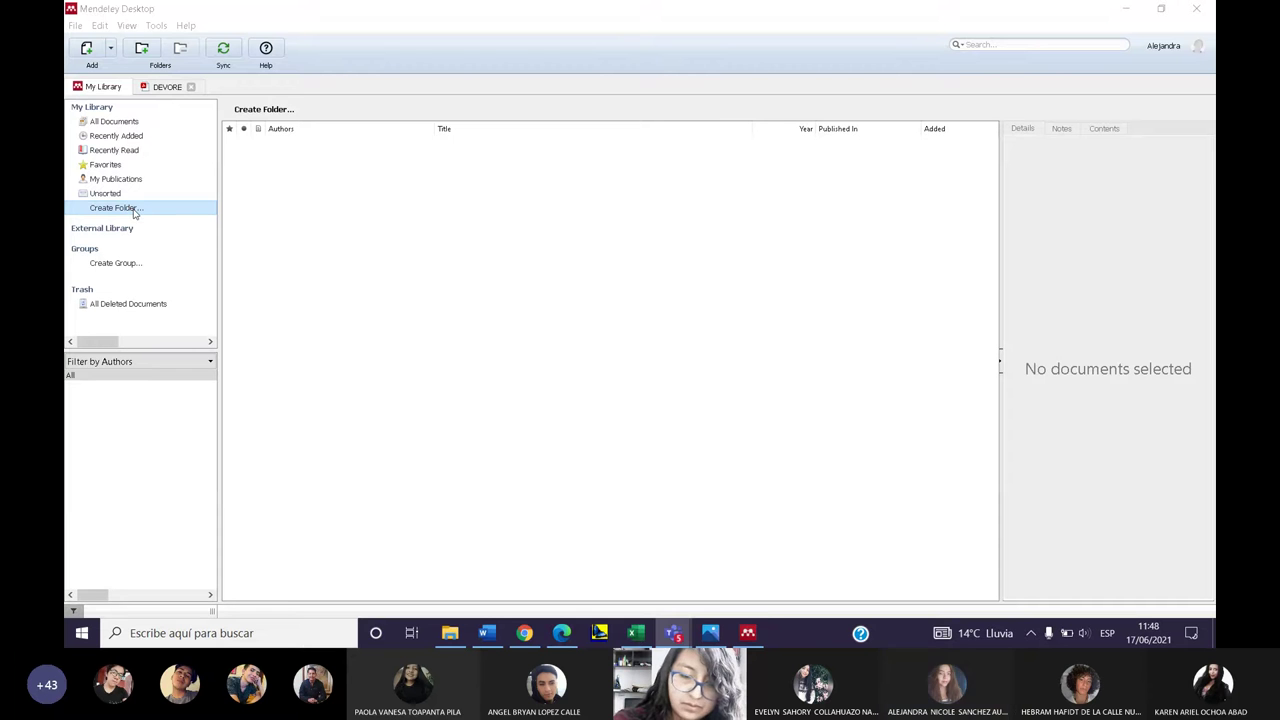
click(134, 209)
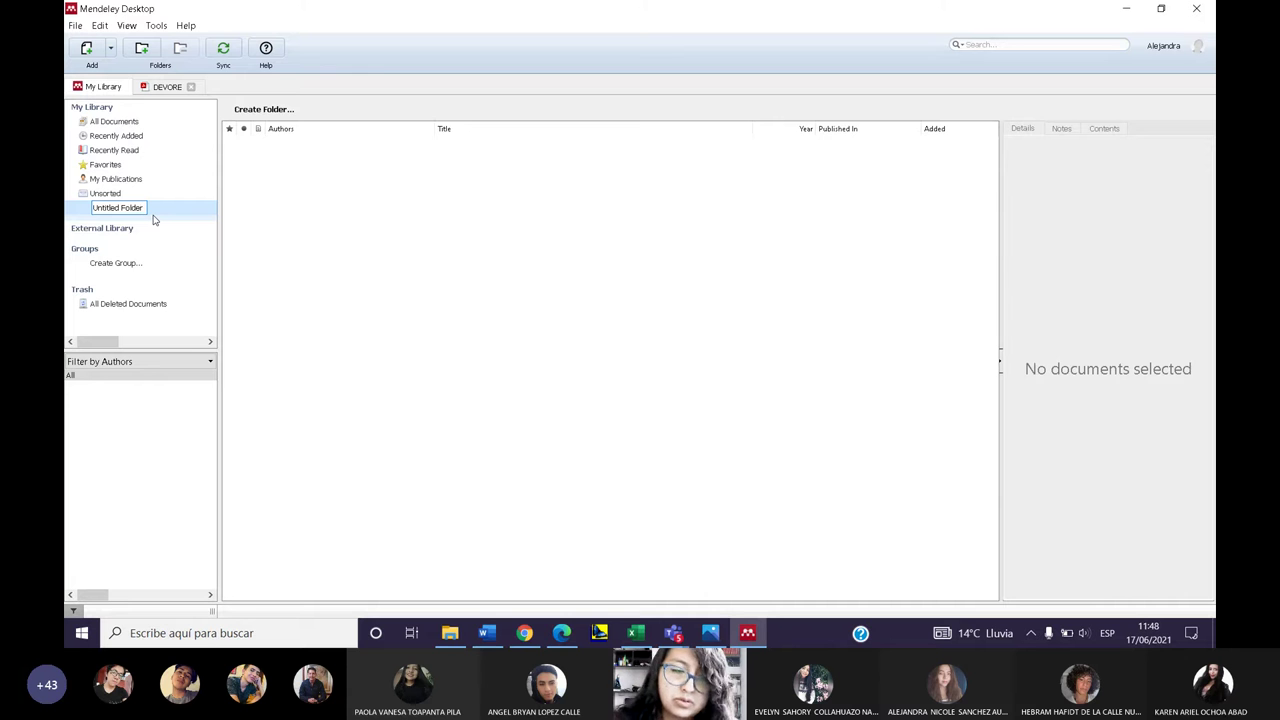
key(BackSpace)
key(BackSpace)
key(BackSpace)
key(BackSpace)
key(BackSpace)
key(BackSpace)
key(BackSpace)
key(BackSpace)
key(BackSpace)
key(BackSpace)
key(BackSpace)
key(BackSpace)
key(BackSpace)
key(BackSpace)
key(BackSpace)
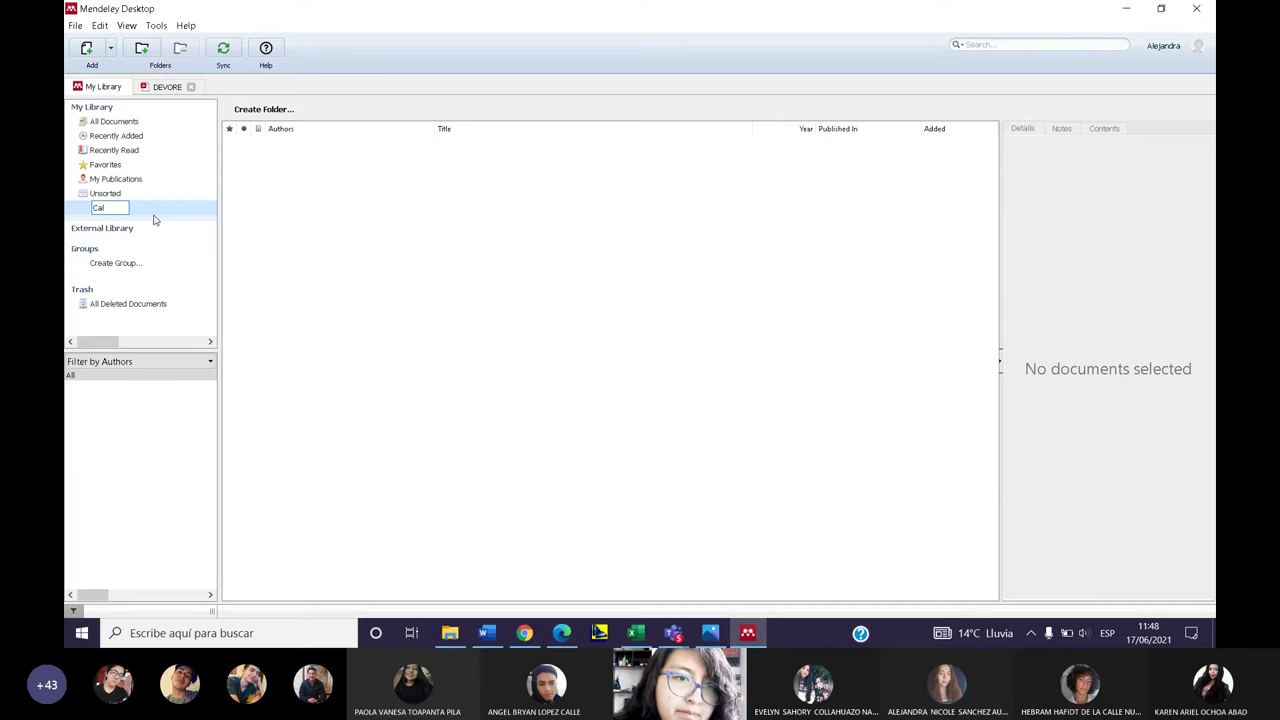
text(Calculos basicos ii77)
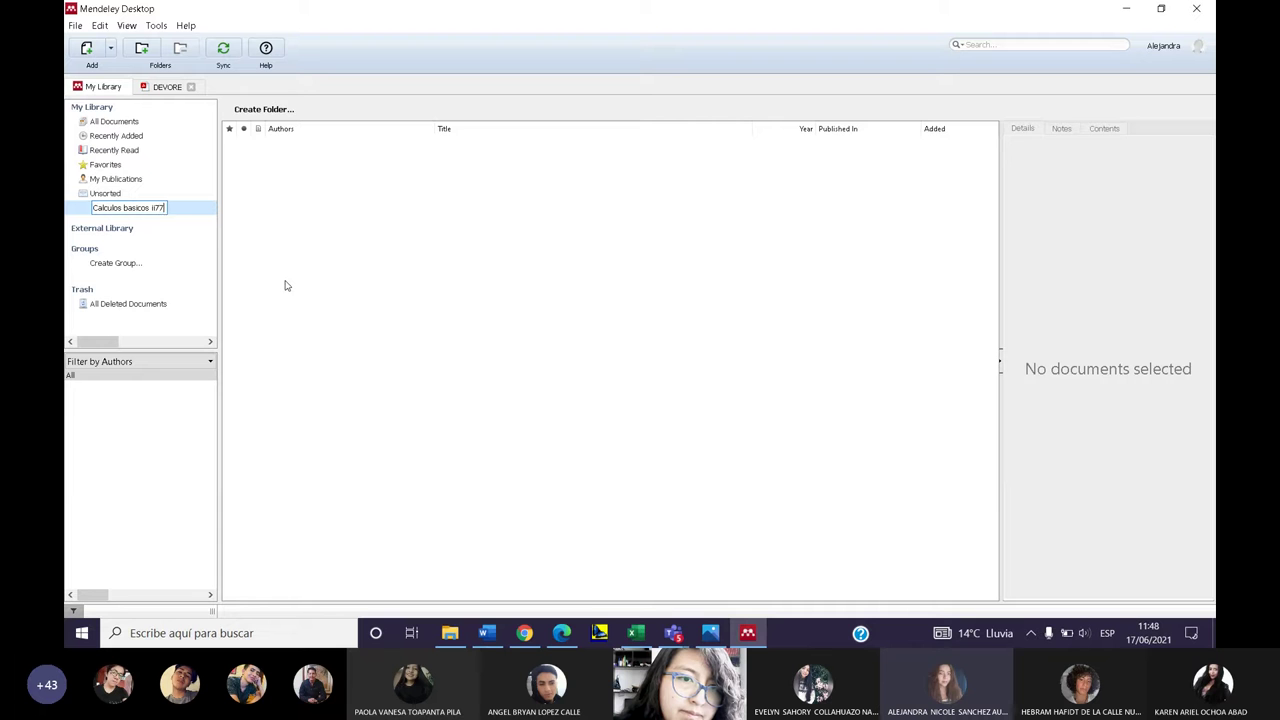
key(BackSpace)
key(BackSpace)
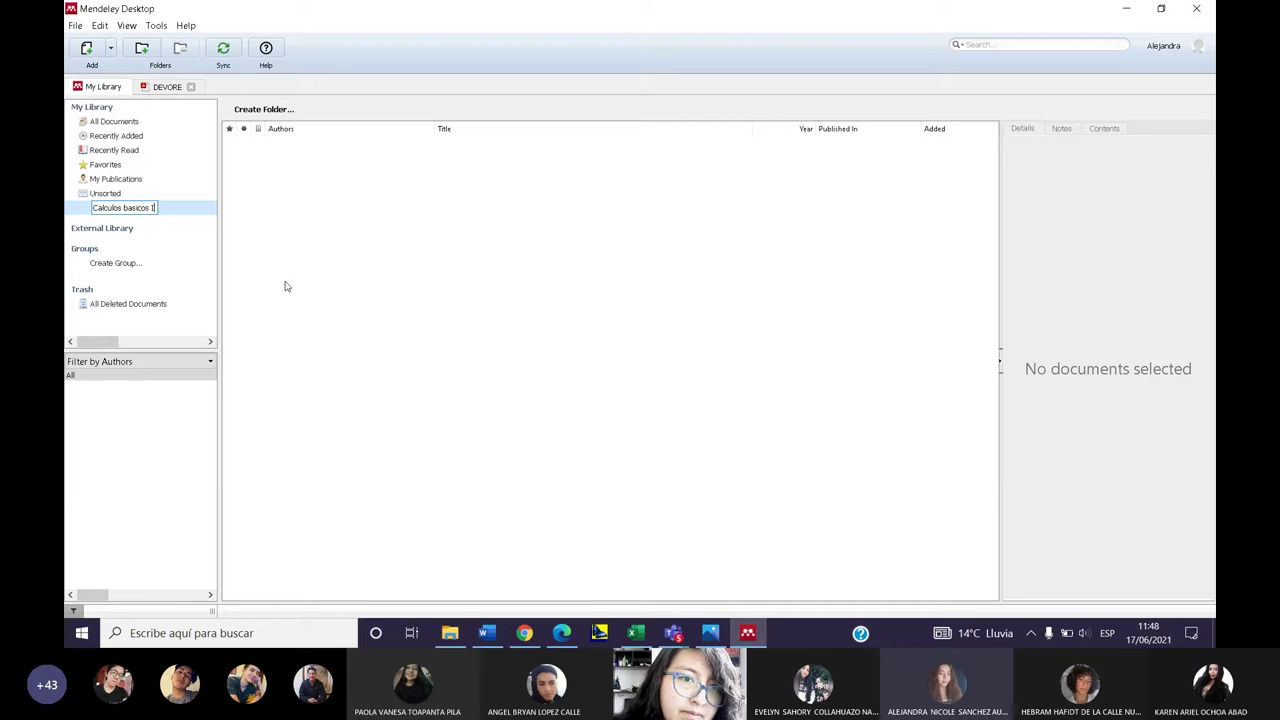
text(II)
key(Return)
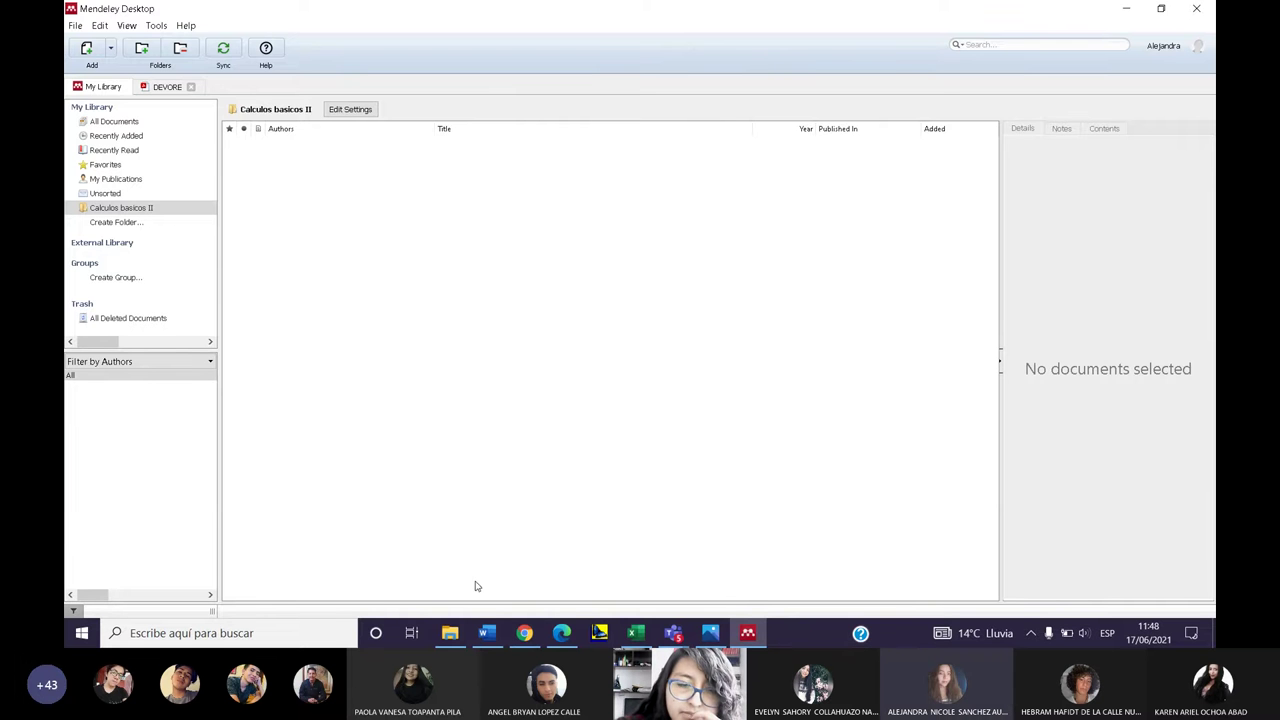
click(525, 633)
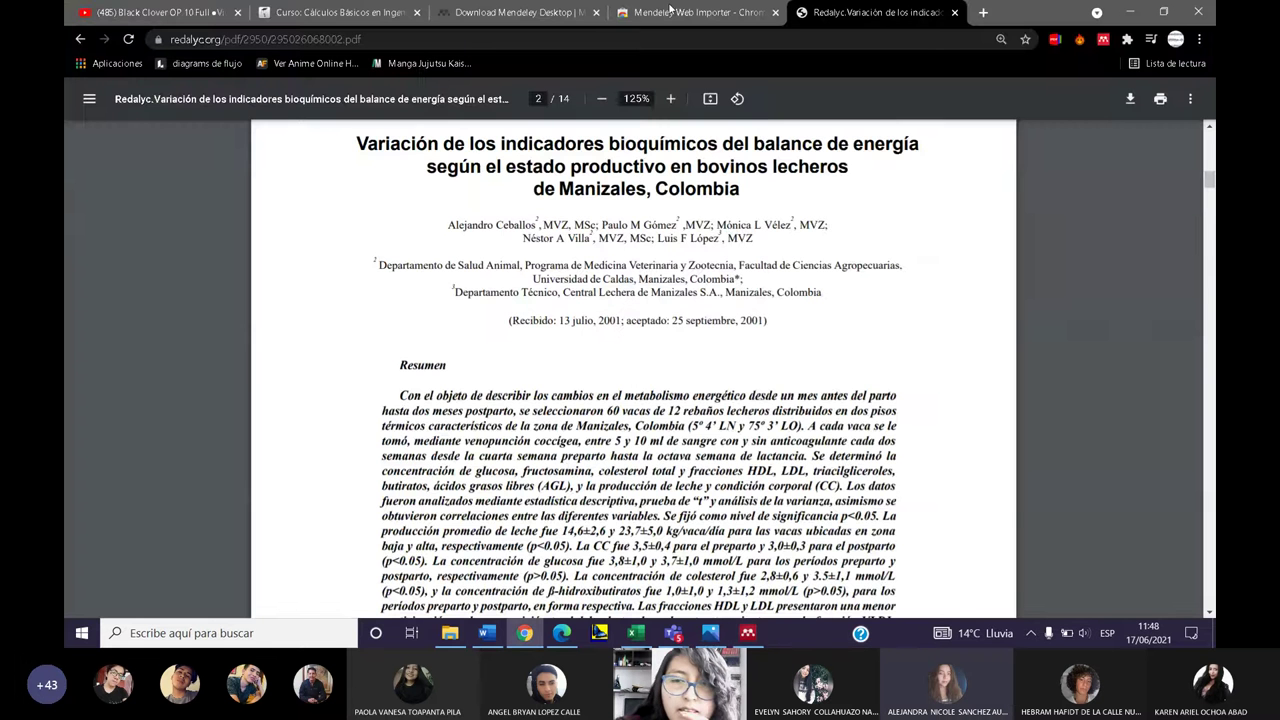
- Search for 'academico' in a new browser tab
click(672, 11)
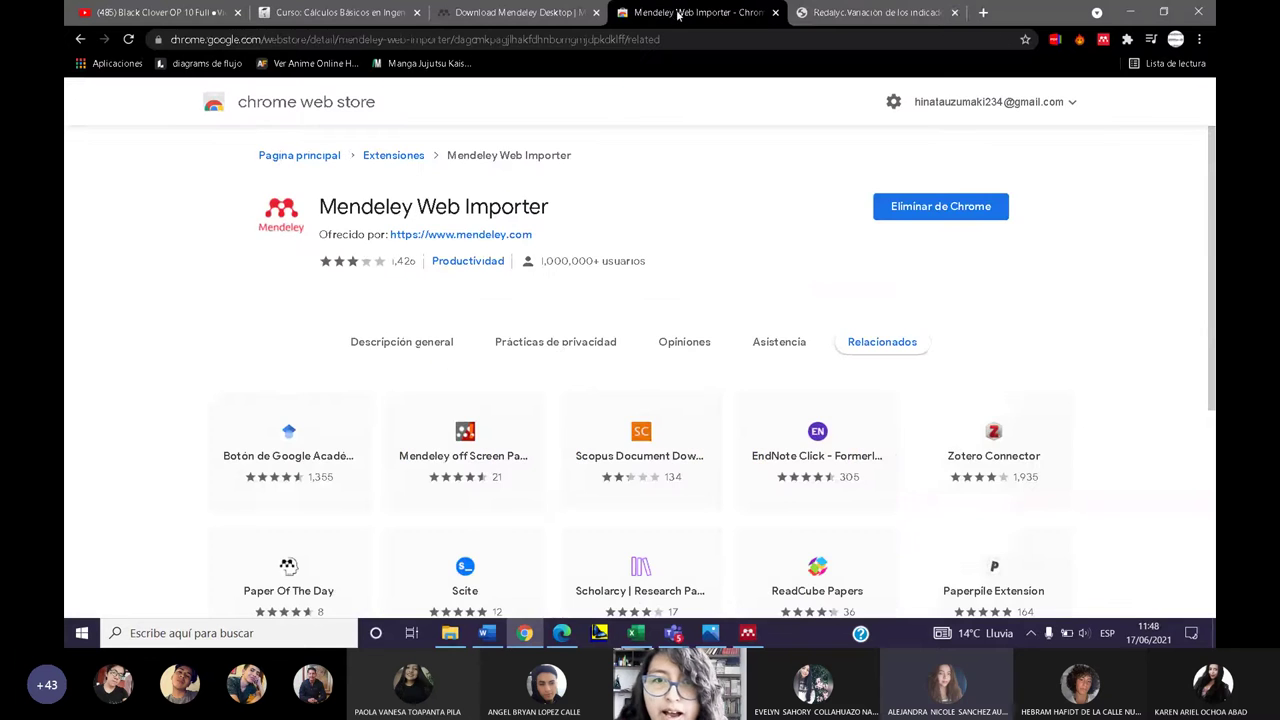
click(978, 13)
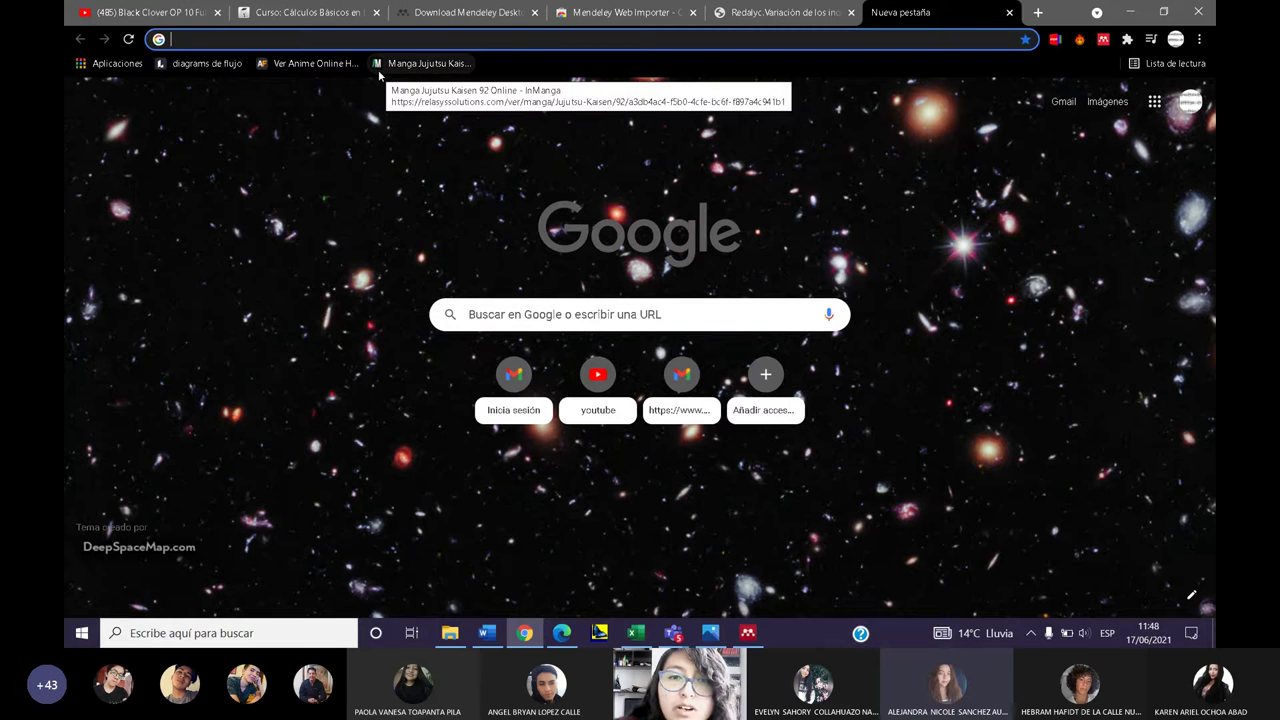
text(AC)
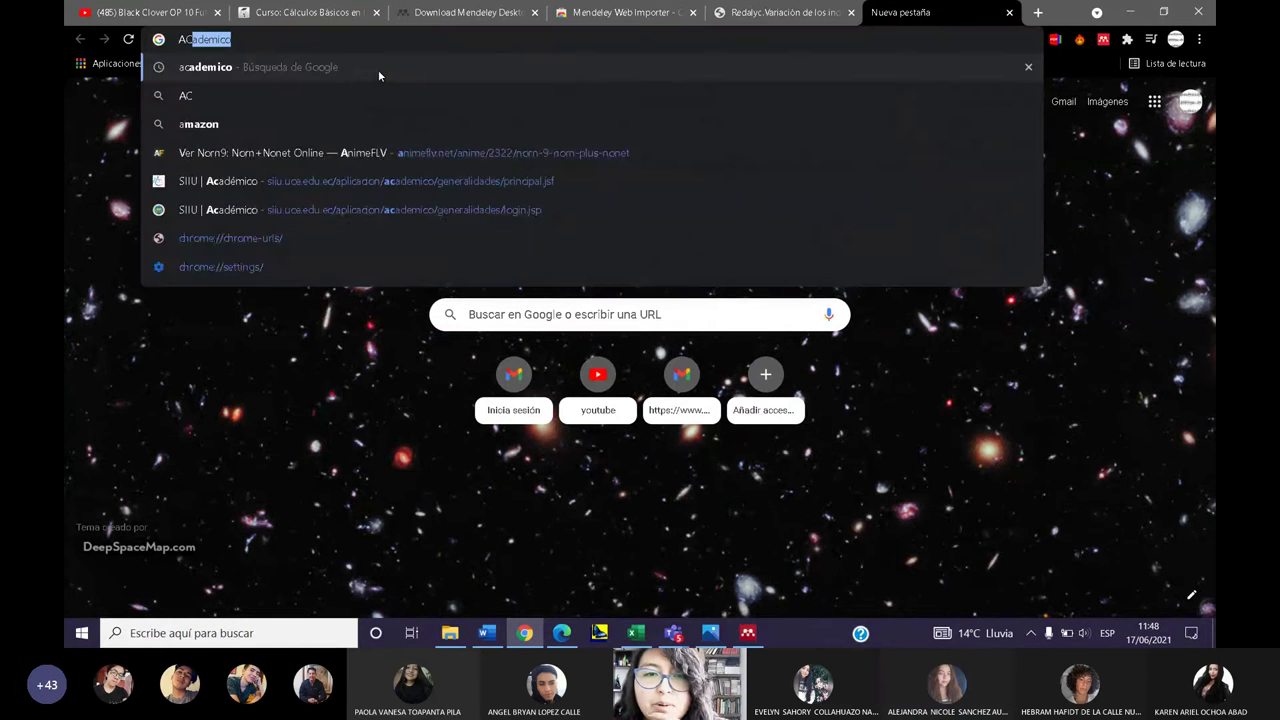
key(Return)
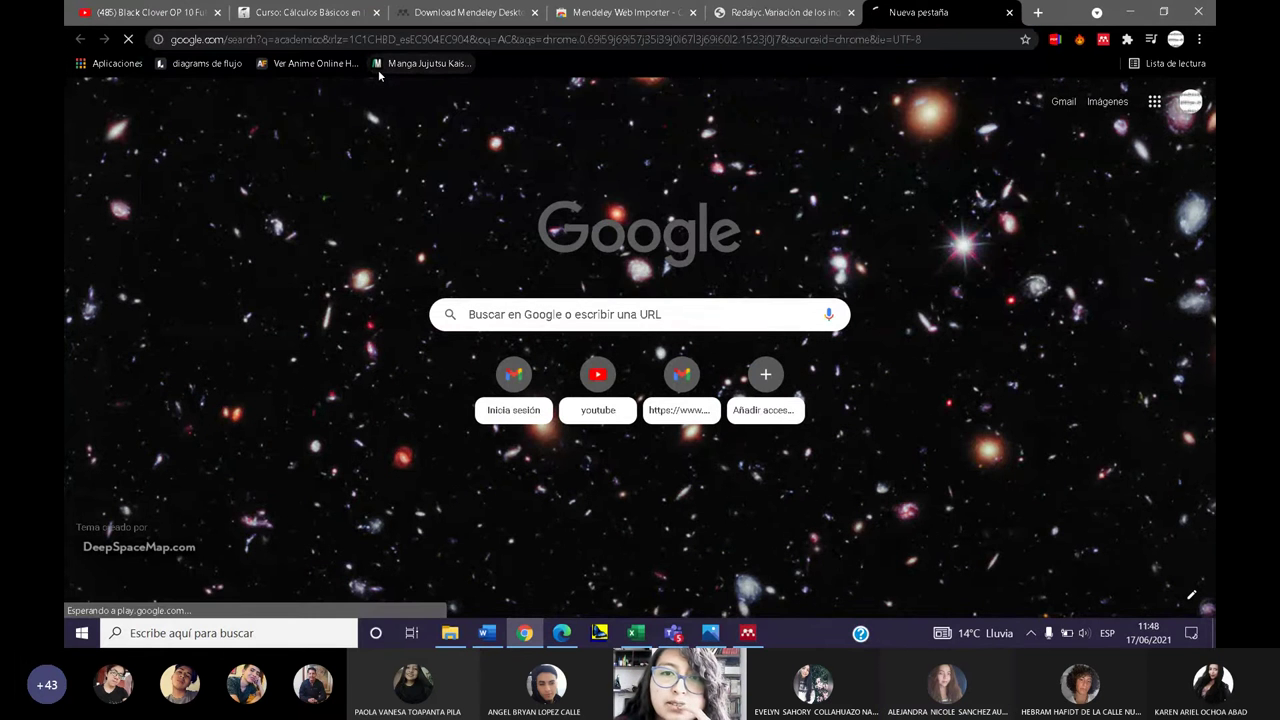
- Return to the Google Scholar results and open the Balance de energía en cultivos hortícolas PDF
key(ctrl+shift+Tab)
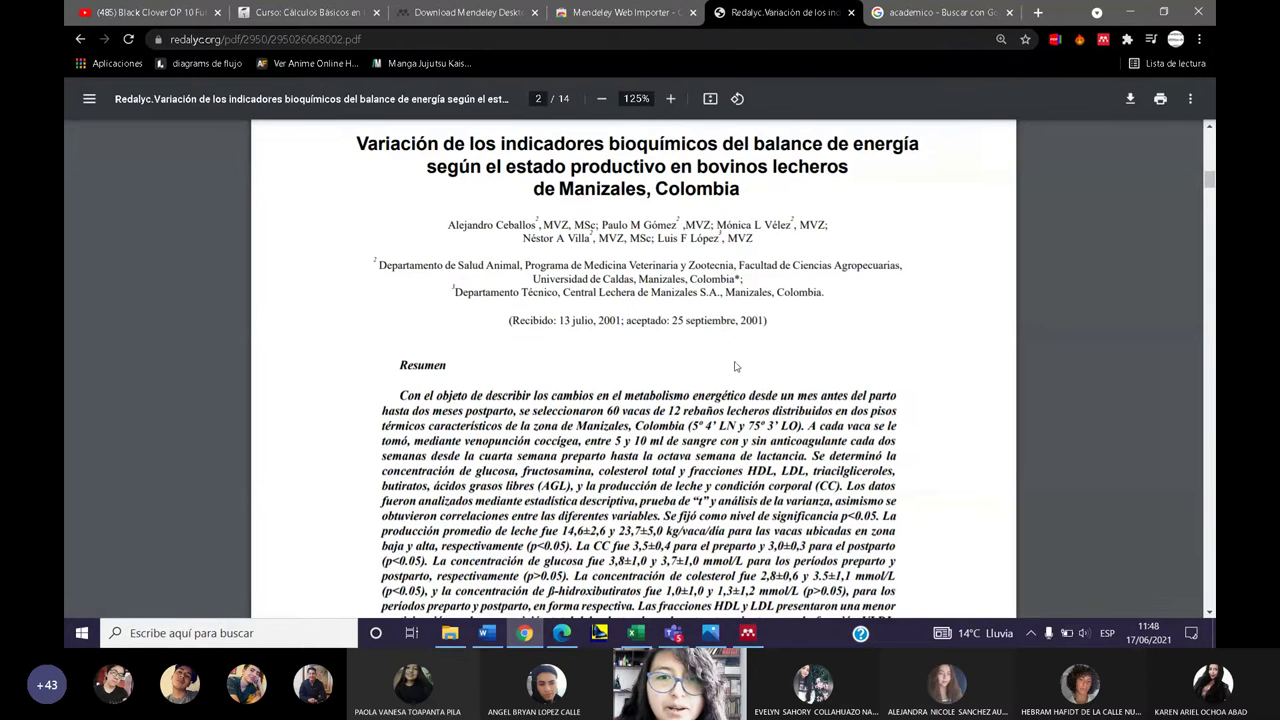
scroll(730, 355, up, 4)
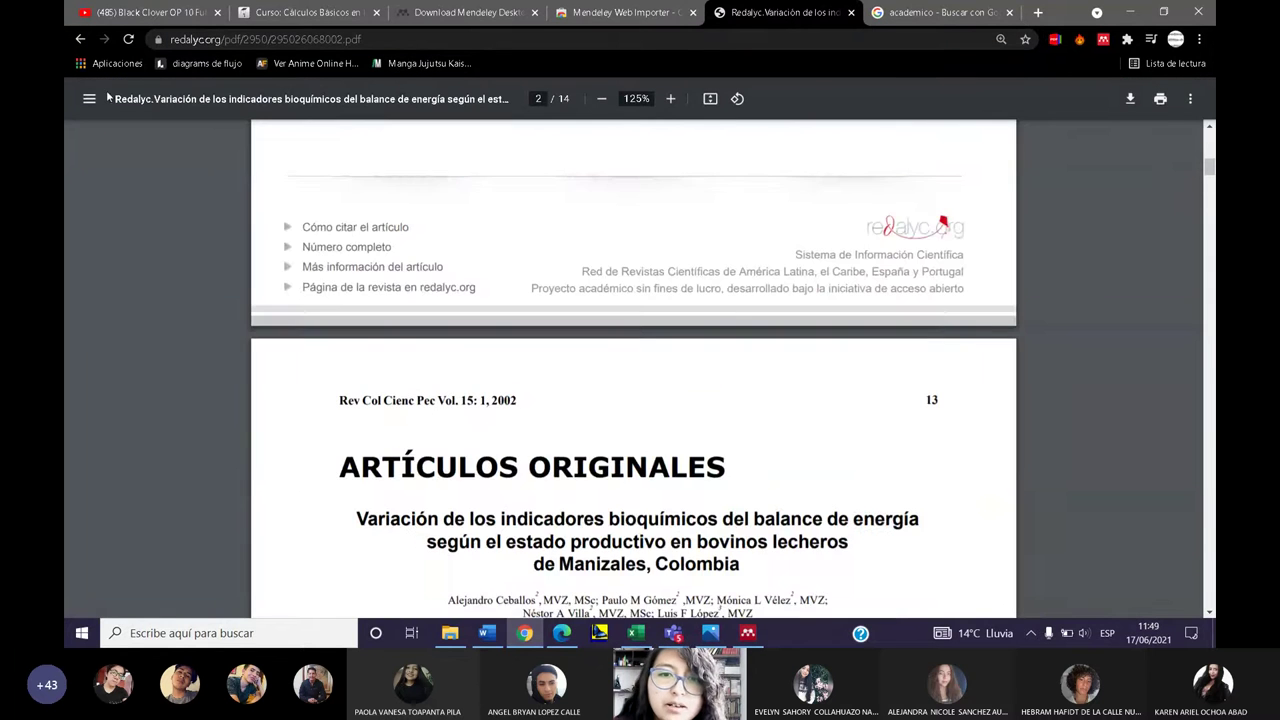
click(81, 39)
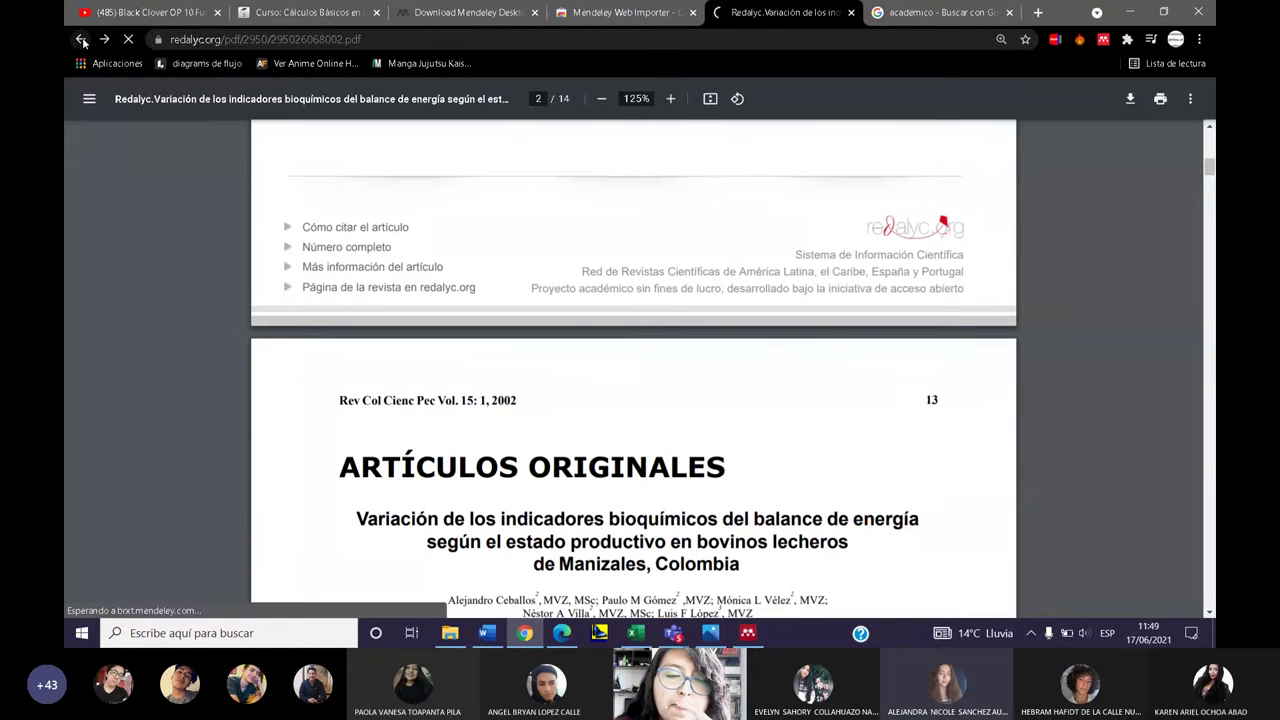
scroll(746, 343, down, 2)
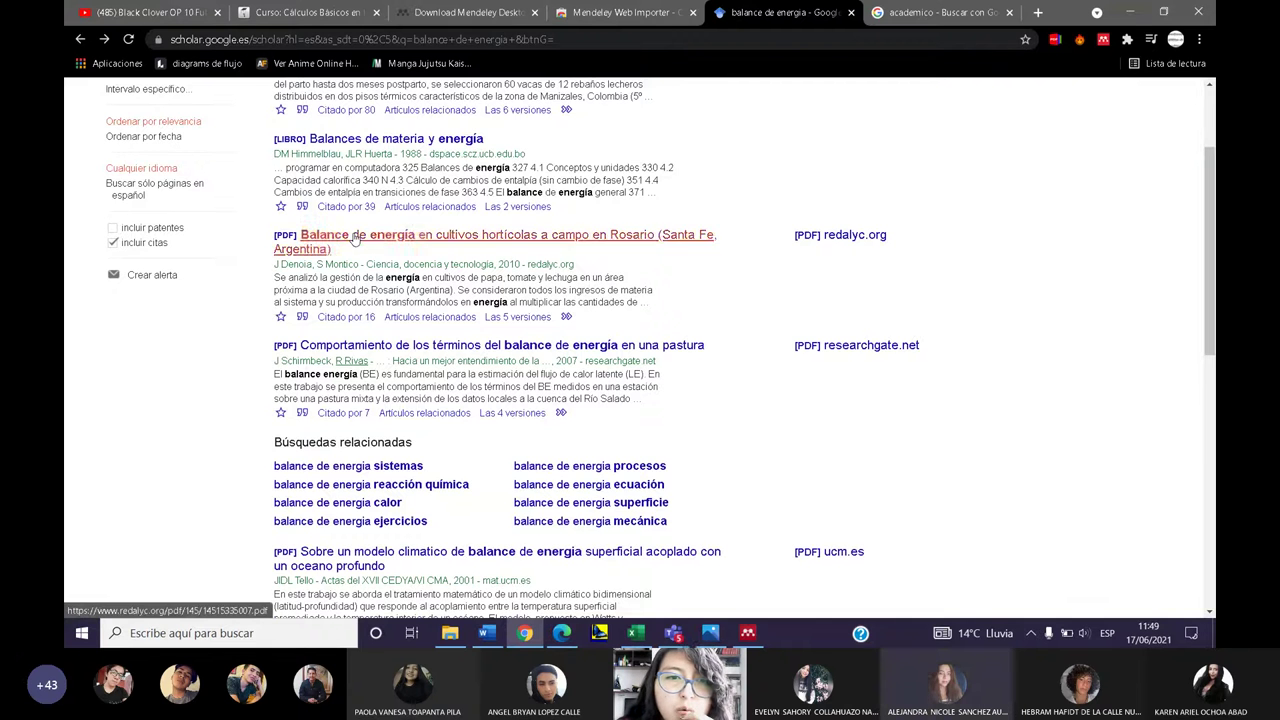
click(354, 237)
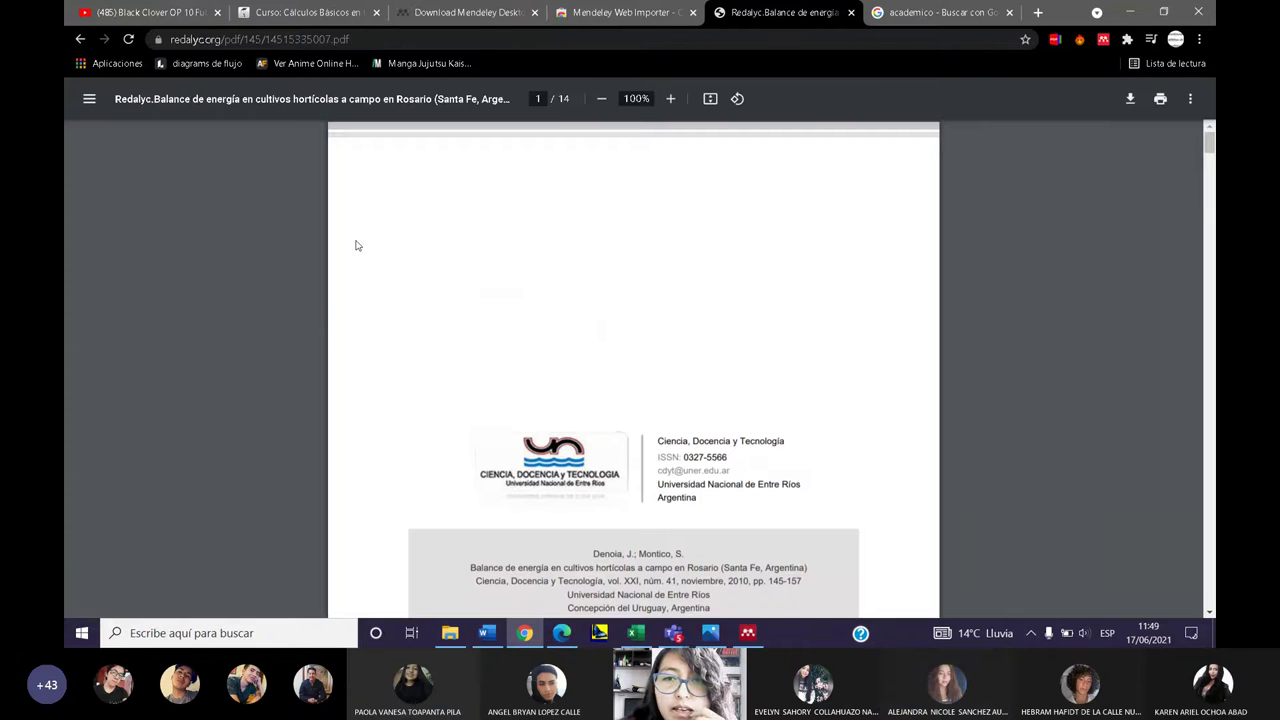
scroll(436, 316, down, 10)
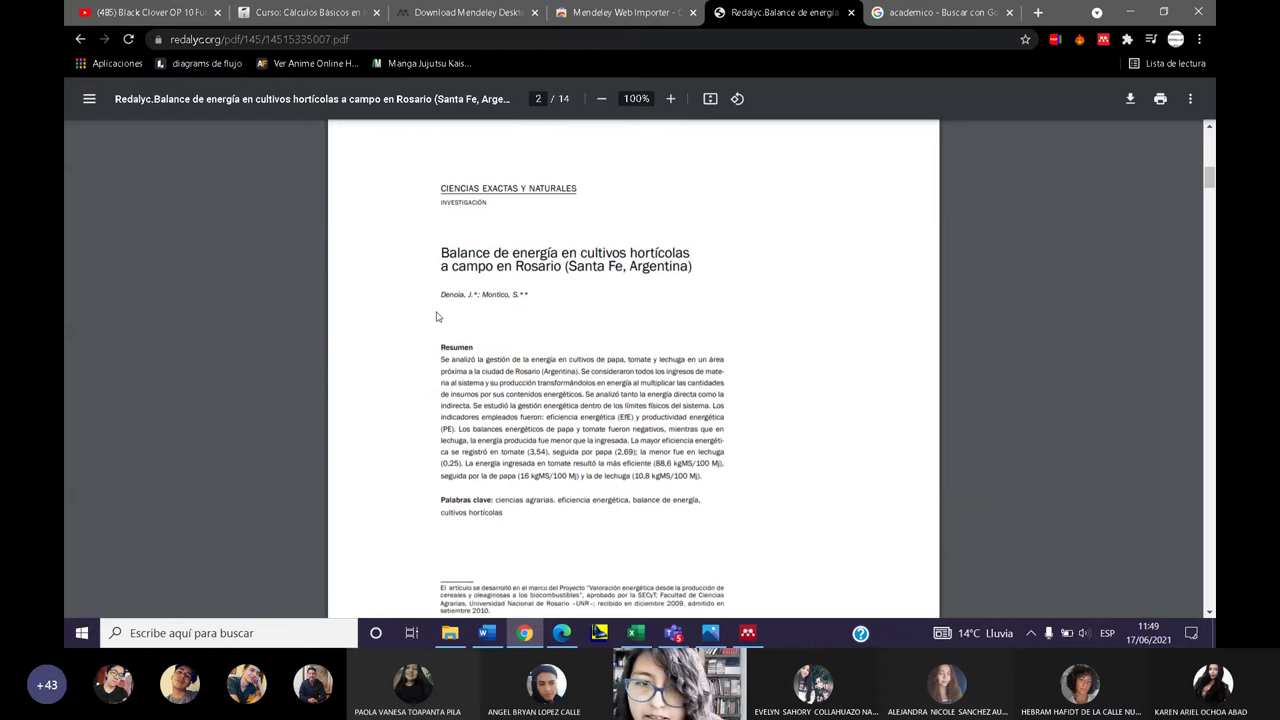
- Add the Balance de energía article reference and its PDF to Mendeley via Web Importer
click(1103, 40)
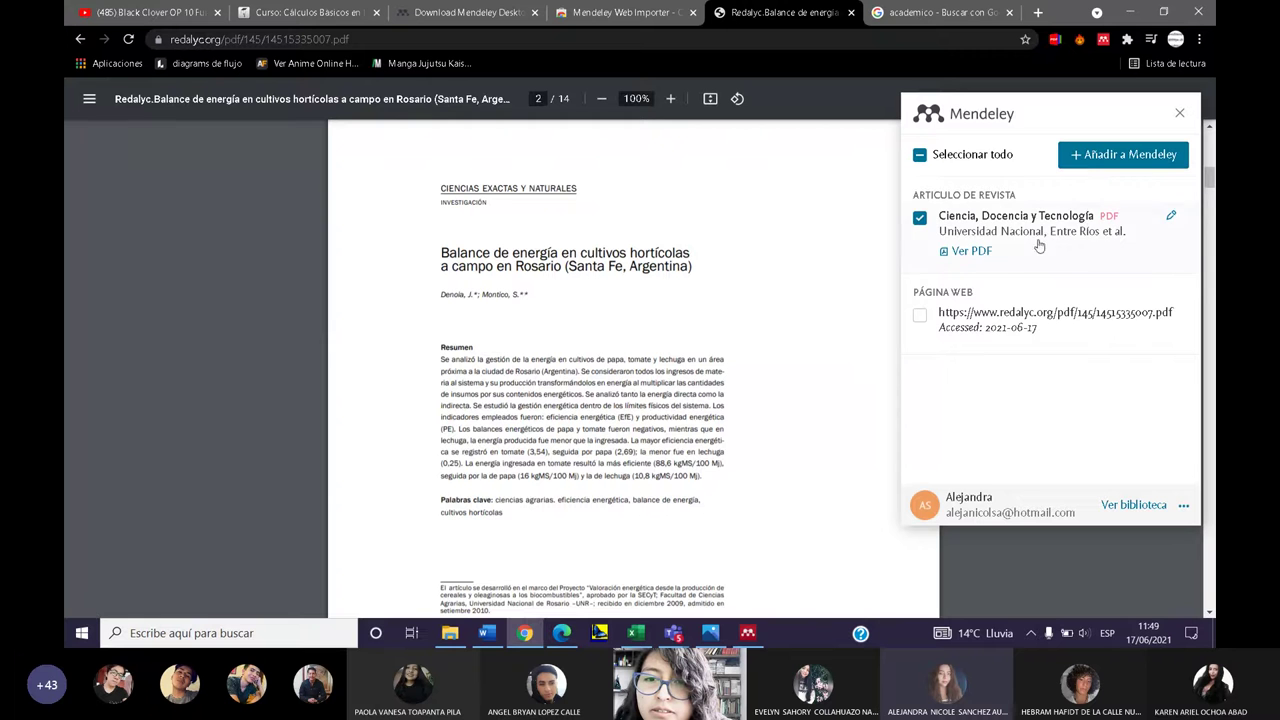
click(997, 233)
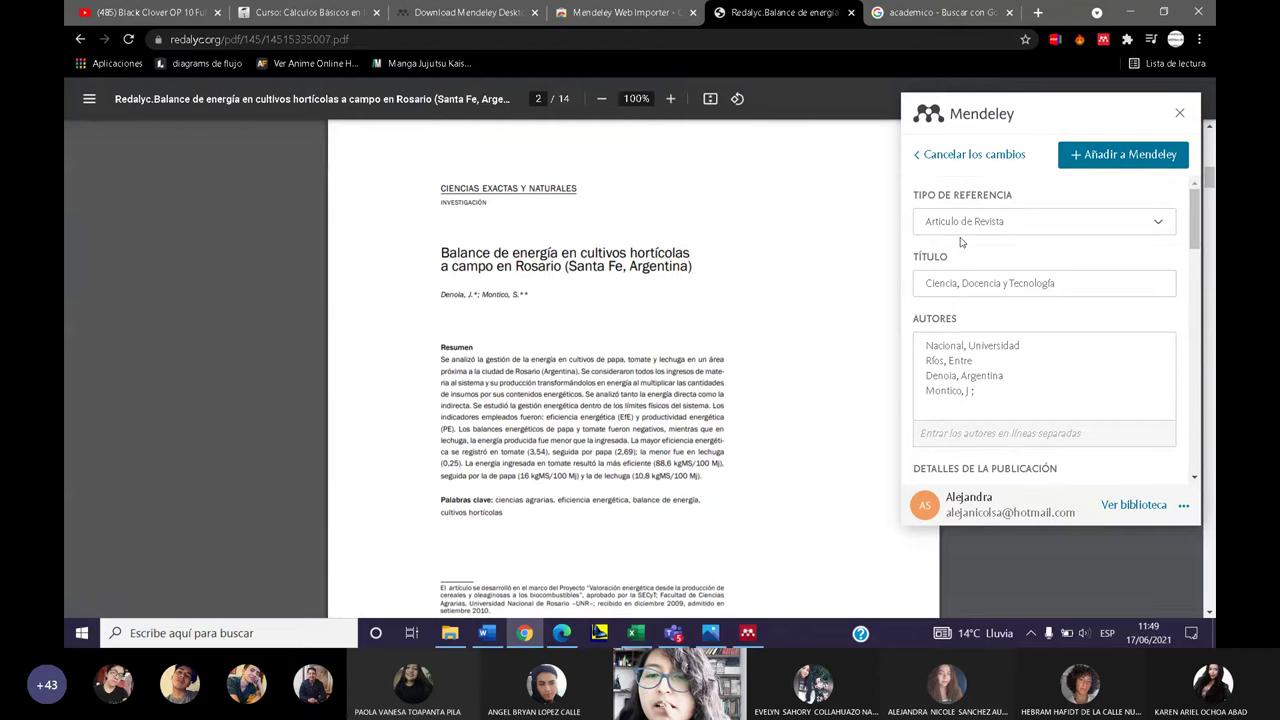
click(1115, 156)
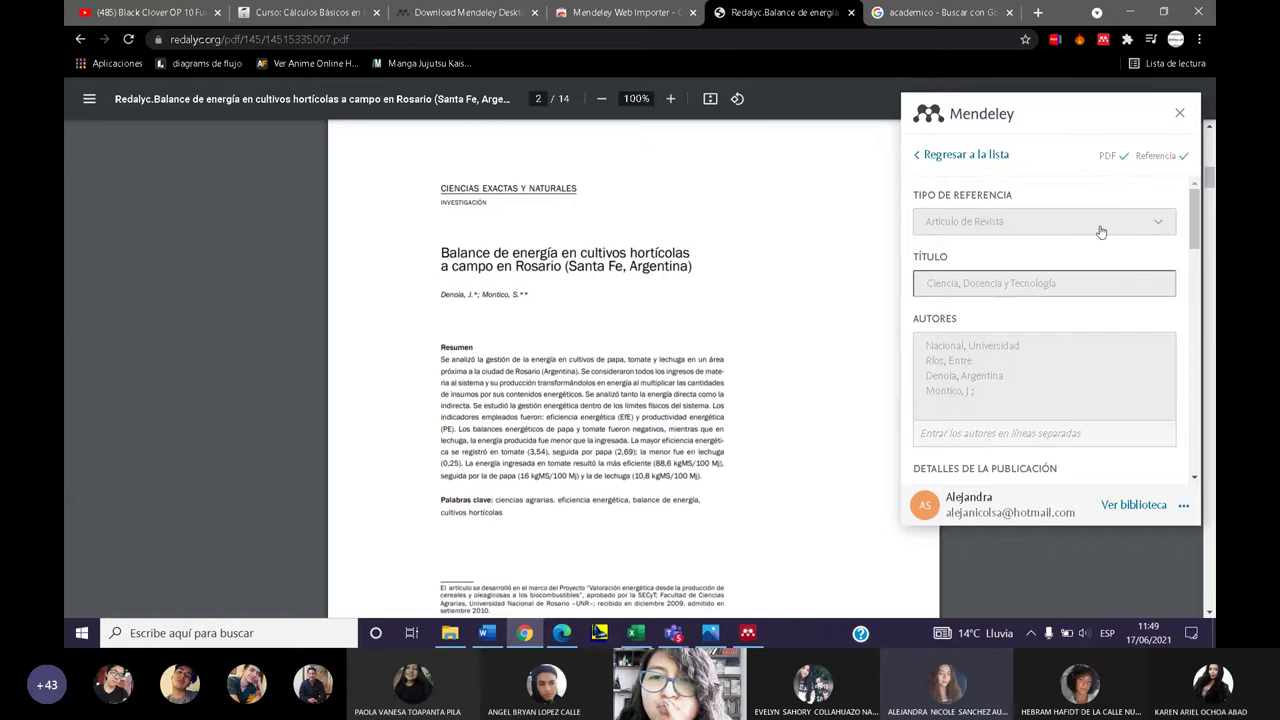
scroll(885, 362, down, 1)
scroll(947, 456, down, 2)
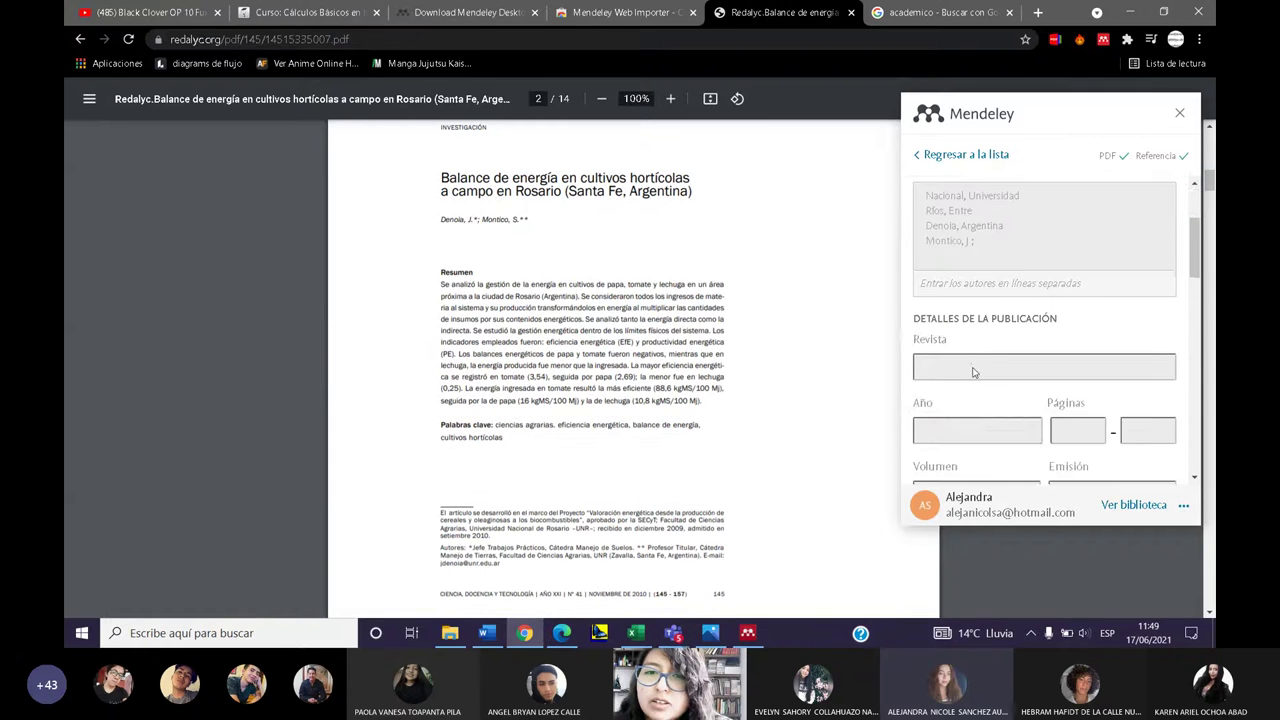
scroll(975, 372, up, 2)
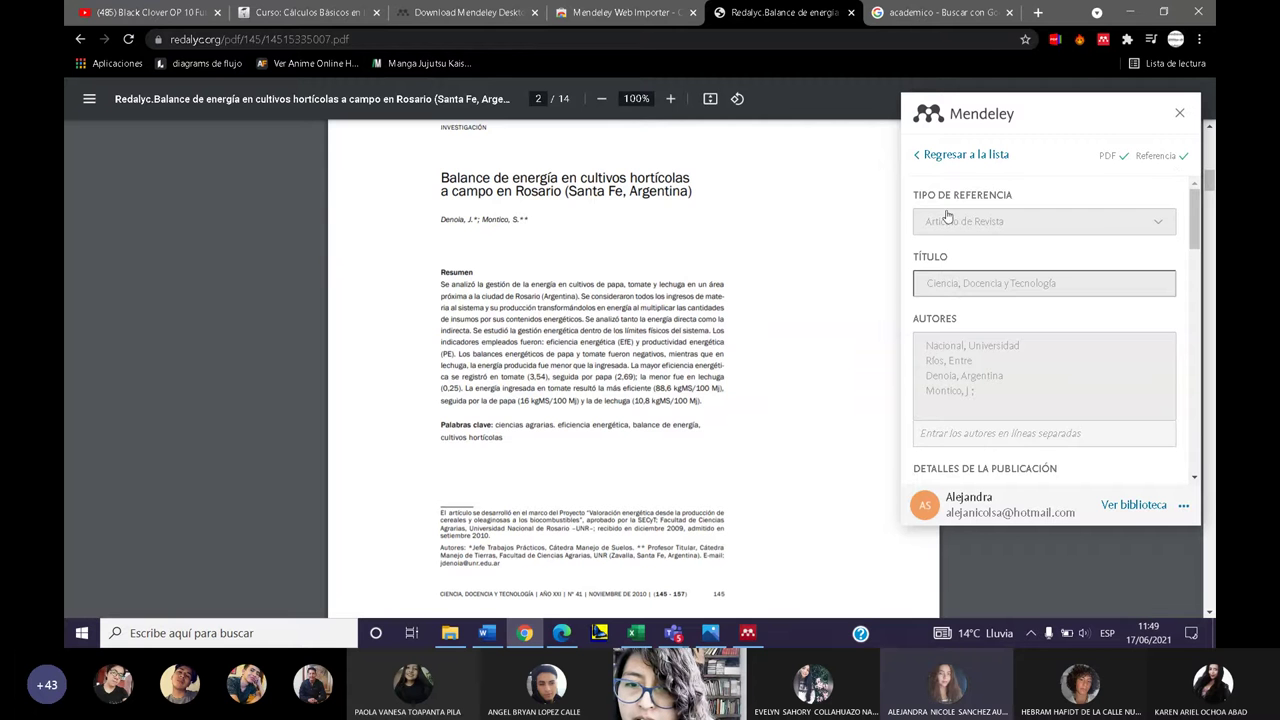
click(955, 156)
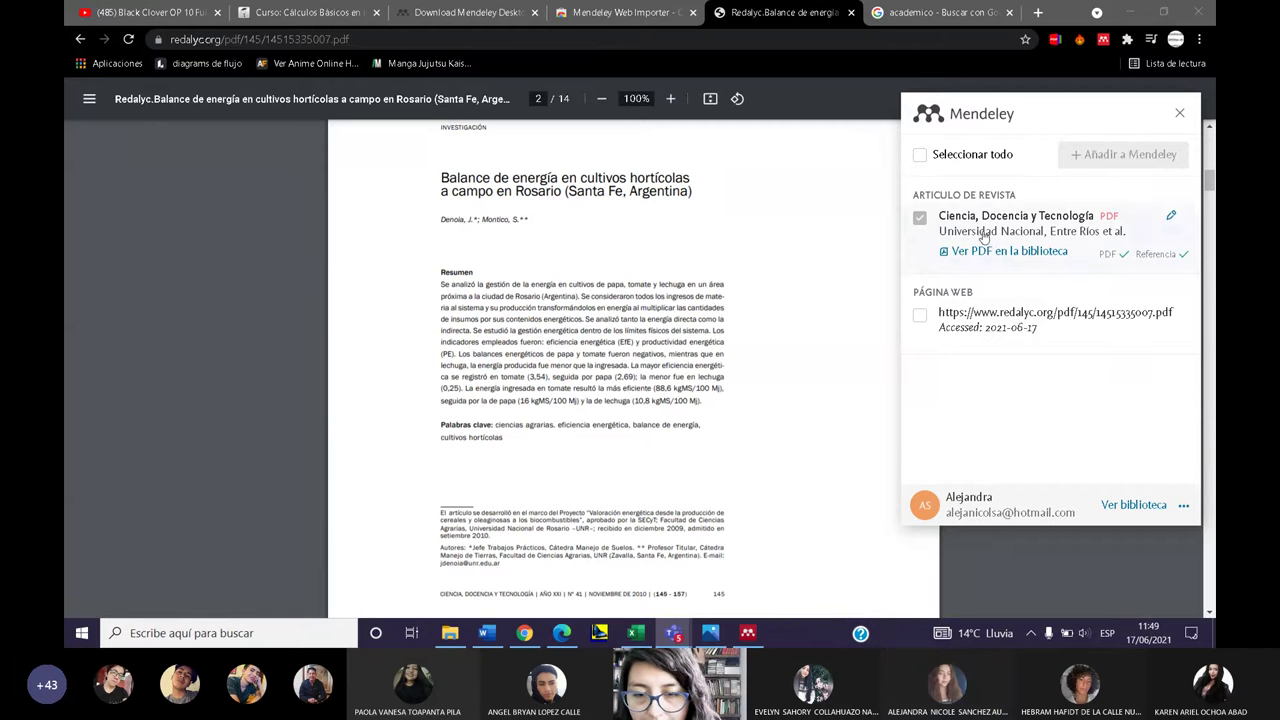
click(747, 634)
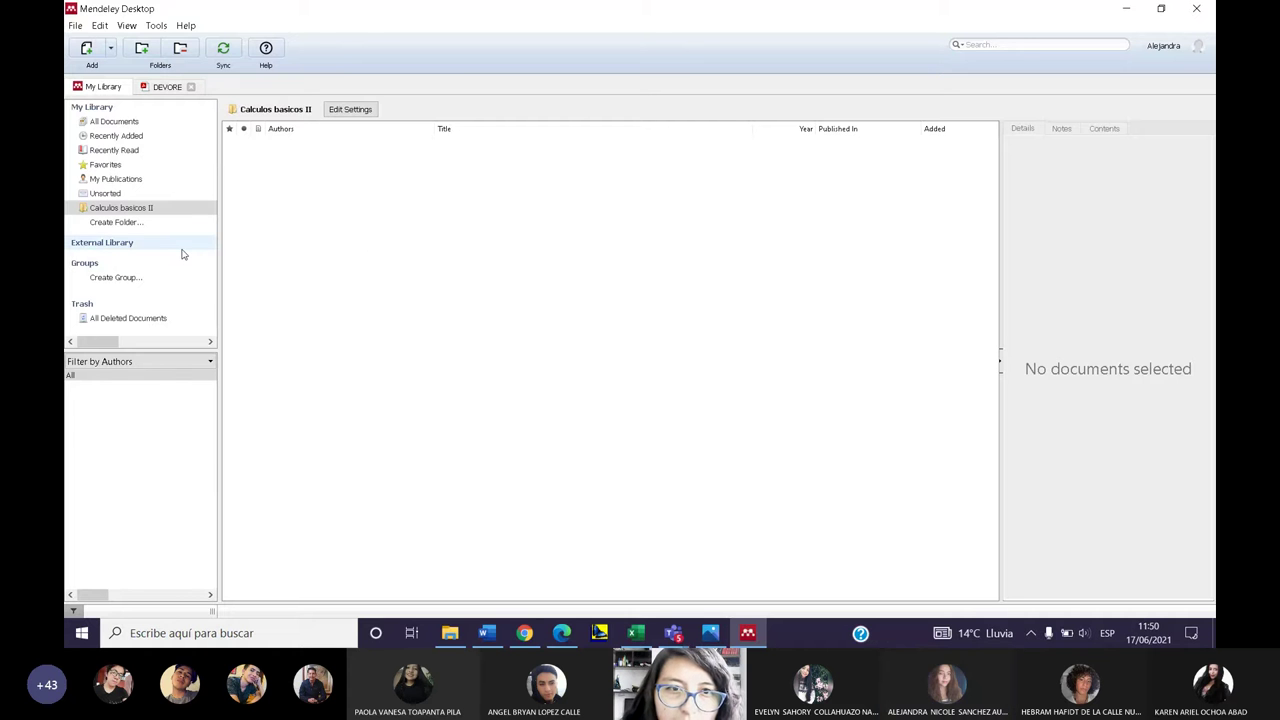
- Sync the library and file the Ciencia, Docencia y Tecnología reference into Calculos basicos II
click(124, 122)
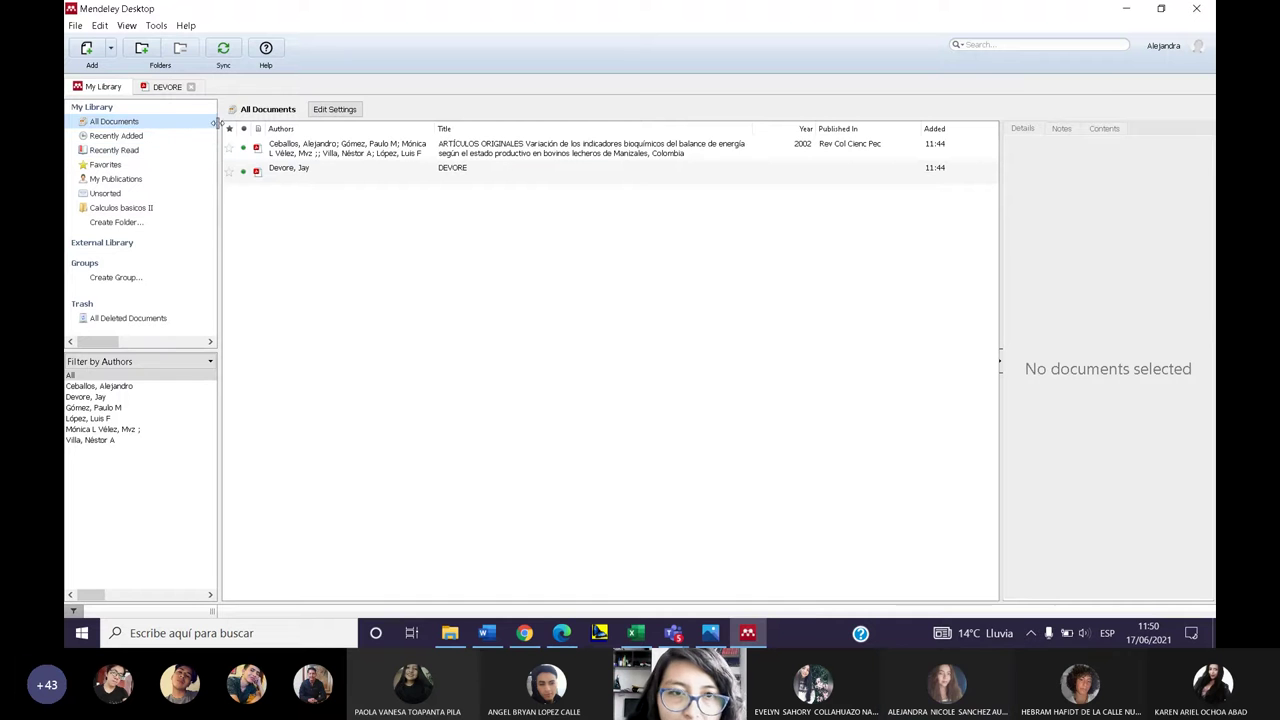
click(222, 54)
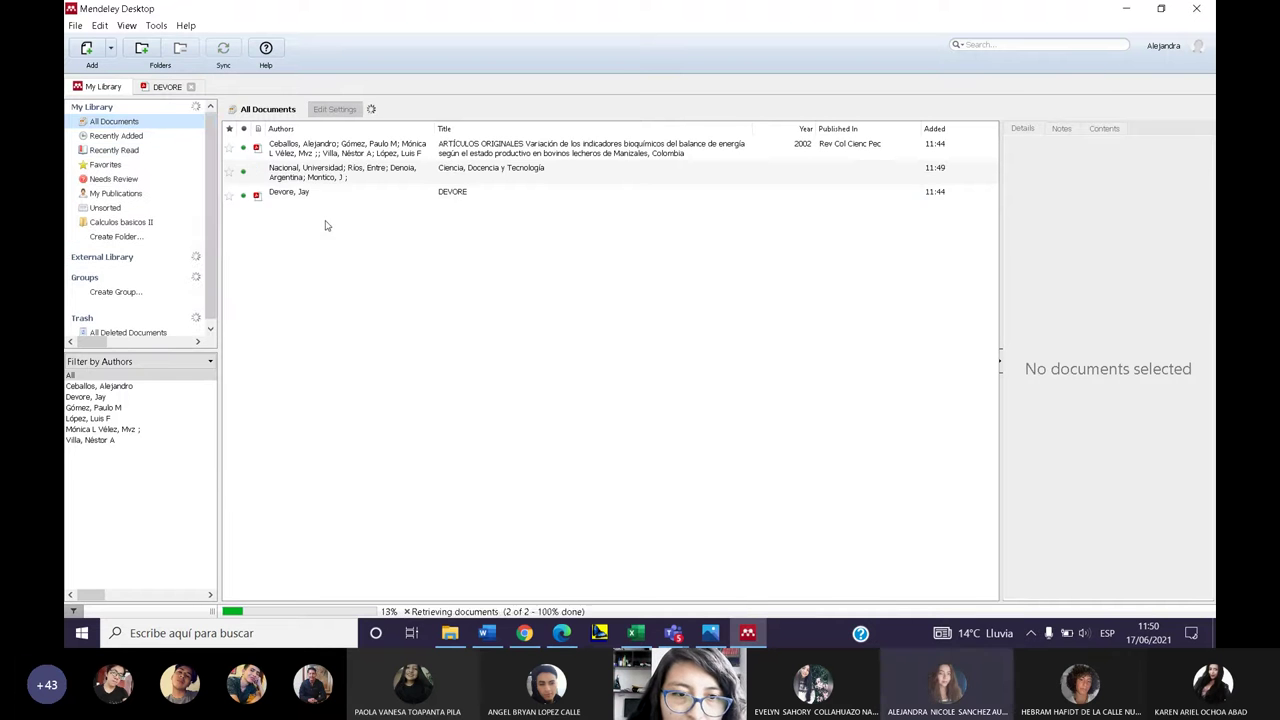
drag(307, 152, 145, 224)
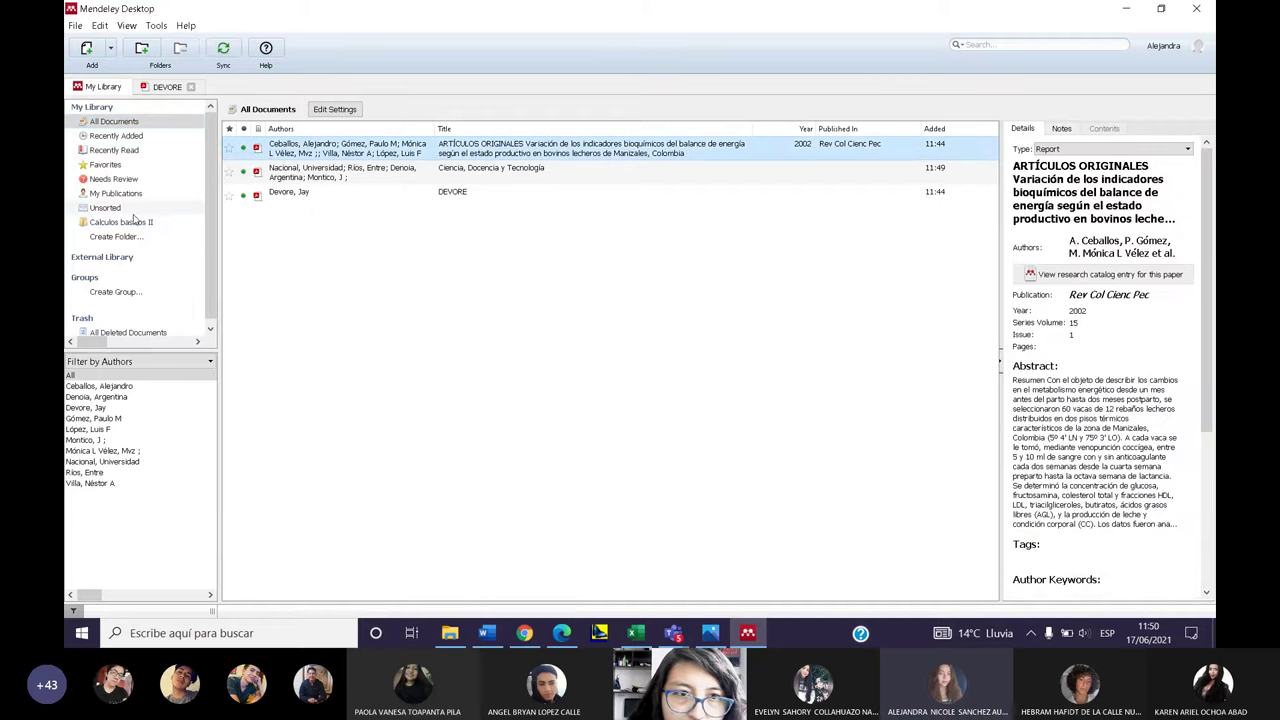
drag(311, 172, 155, 224)
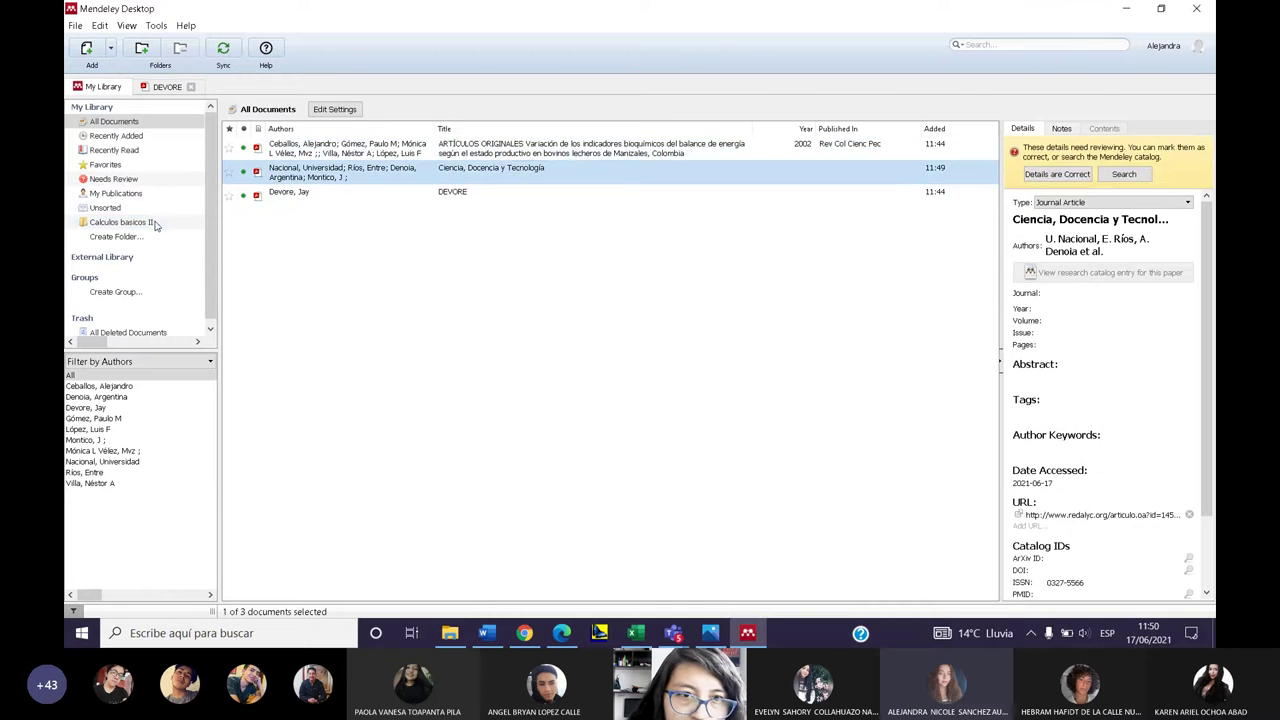
click(155, 224)
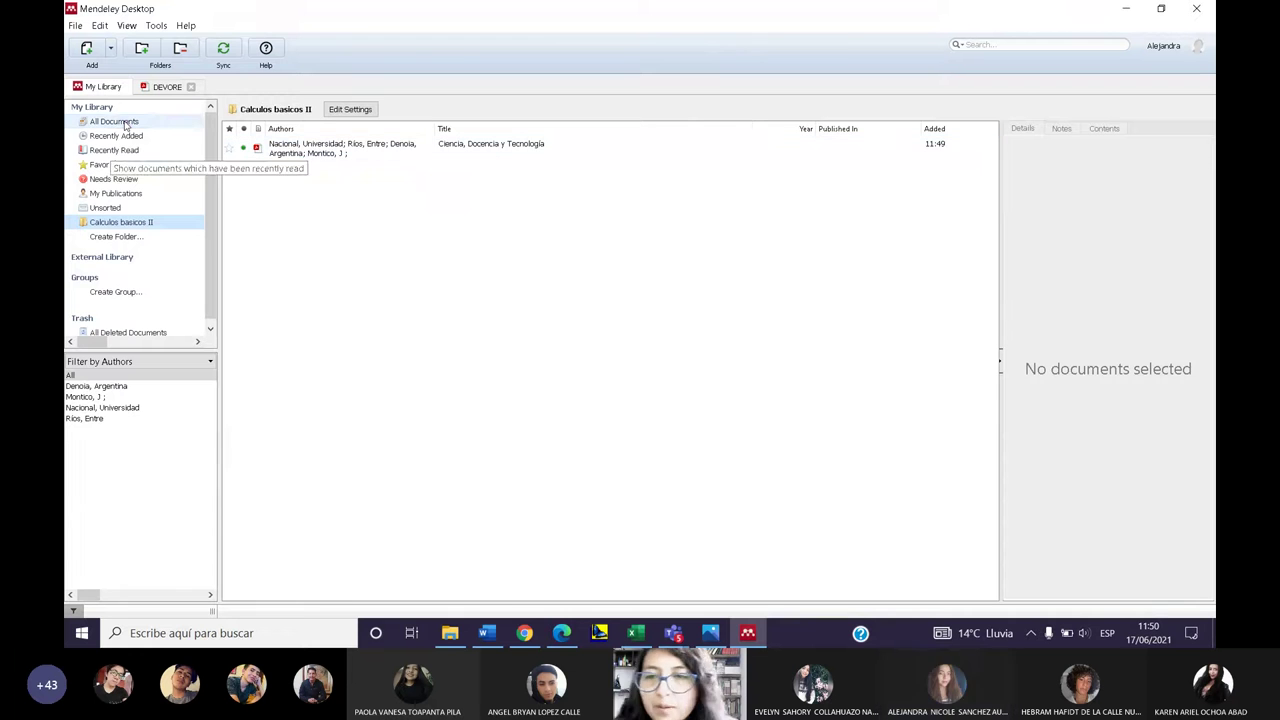
- Move the DEVORE book into Calculos basicos II and view the folder
click(114, 121)
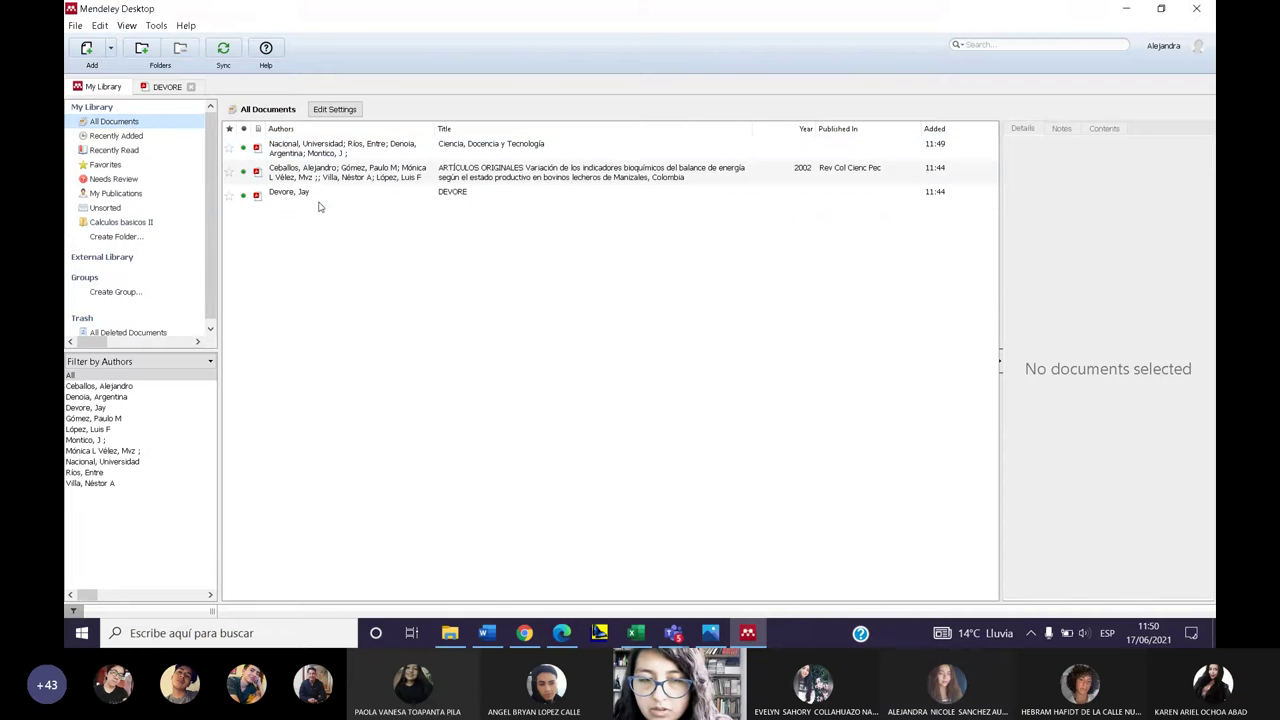
drag(306, 197, 136, 224)
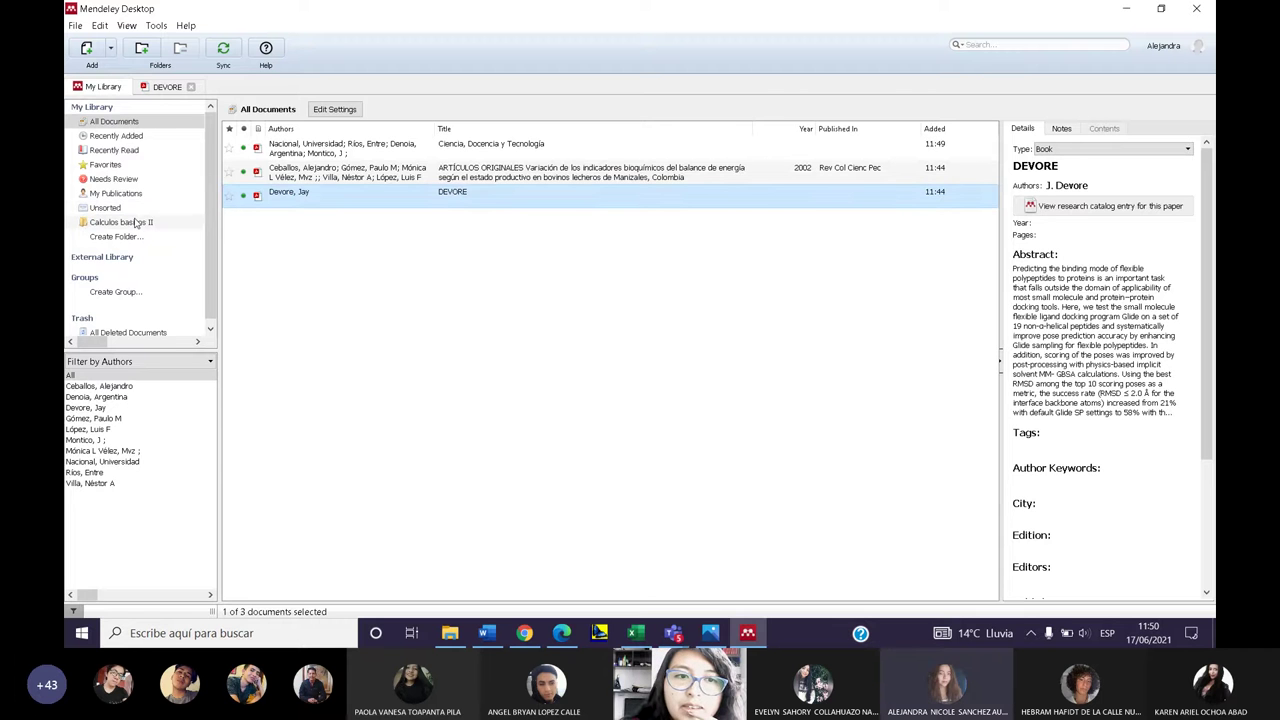
click(137, 224)
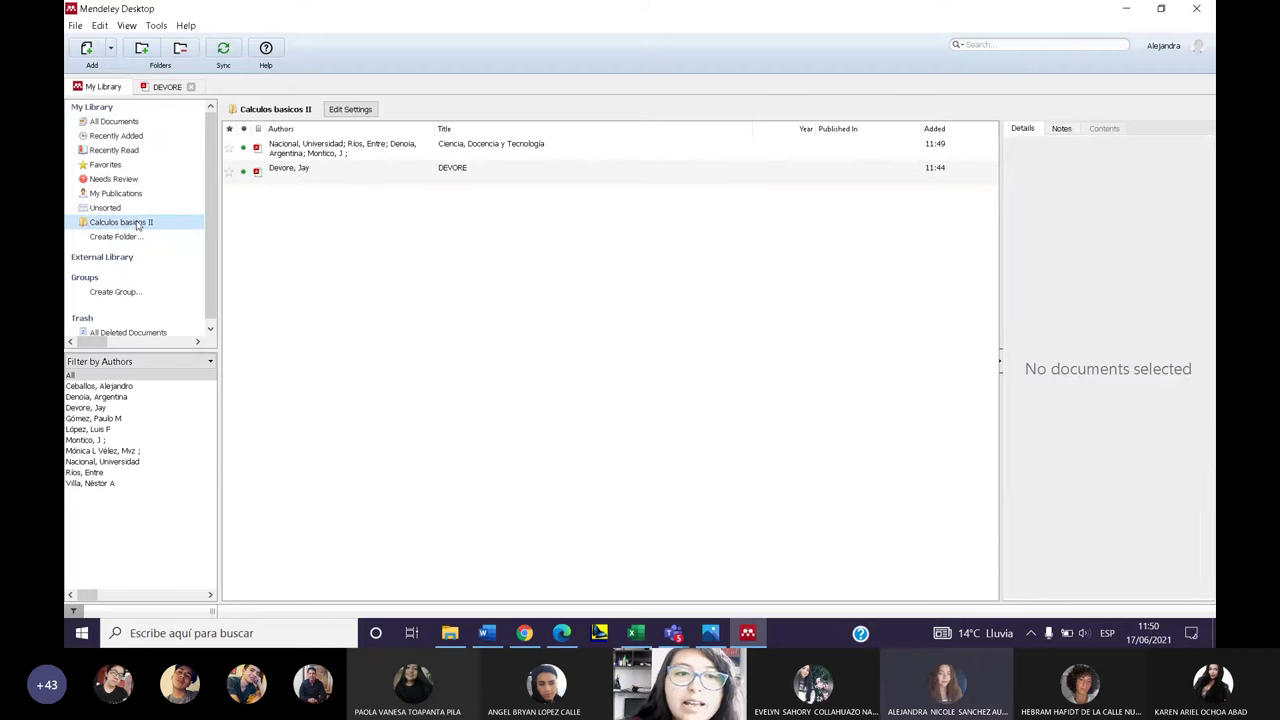
click(355, 218)
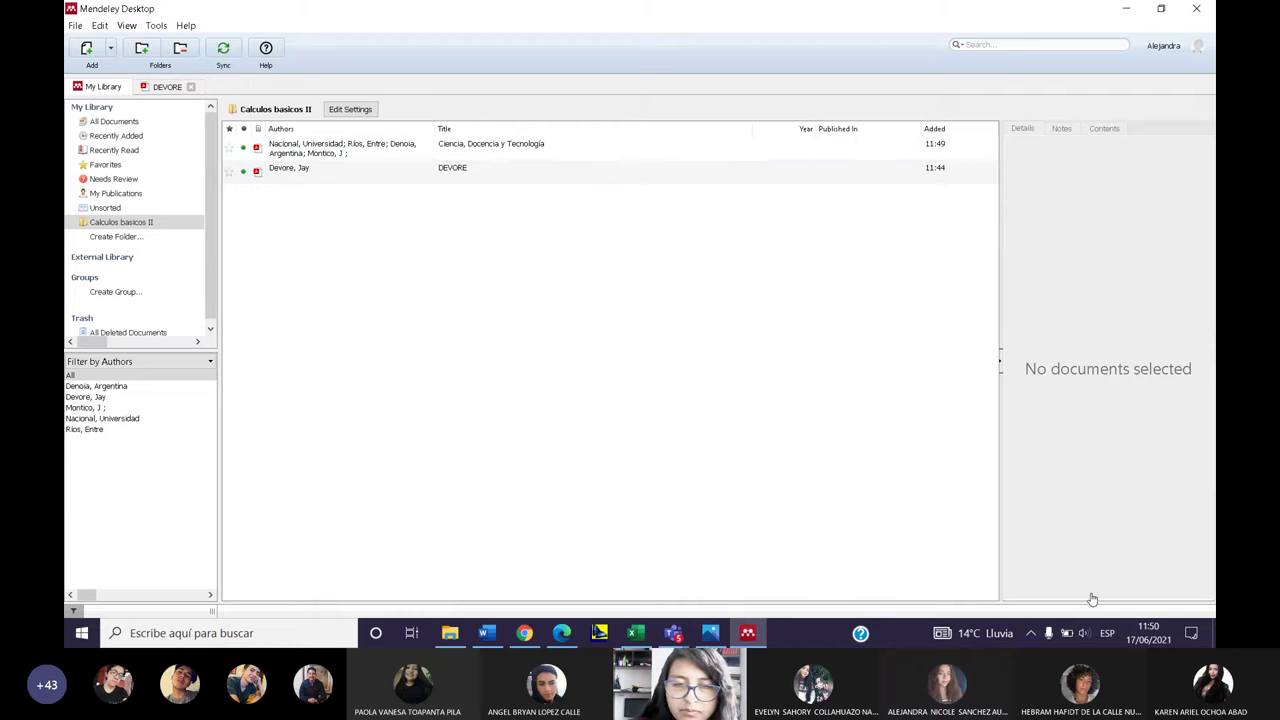
click(568, 338)
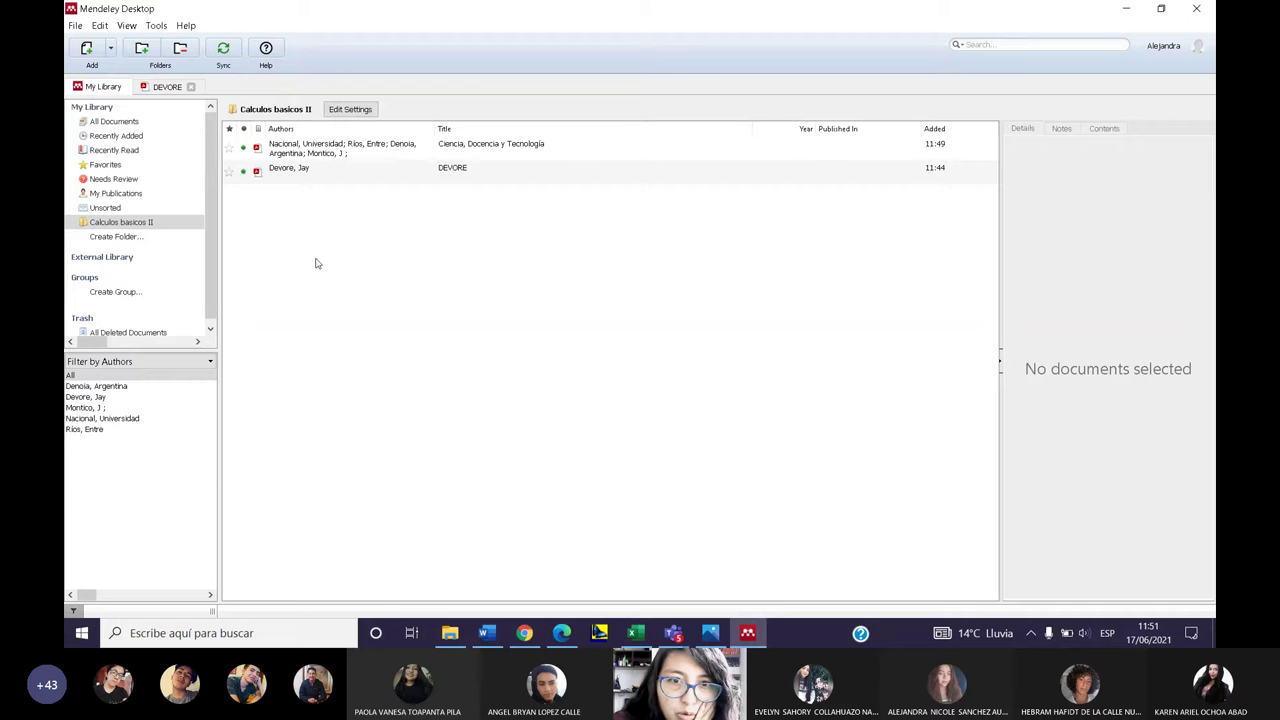
- Create a new group named GRUPO 1
click(118, 296)
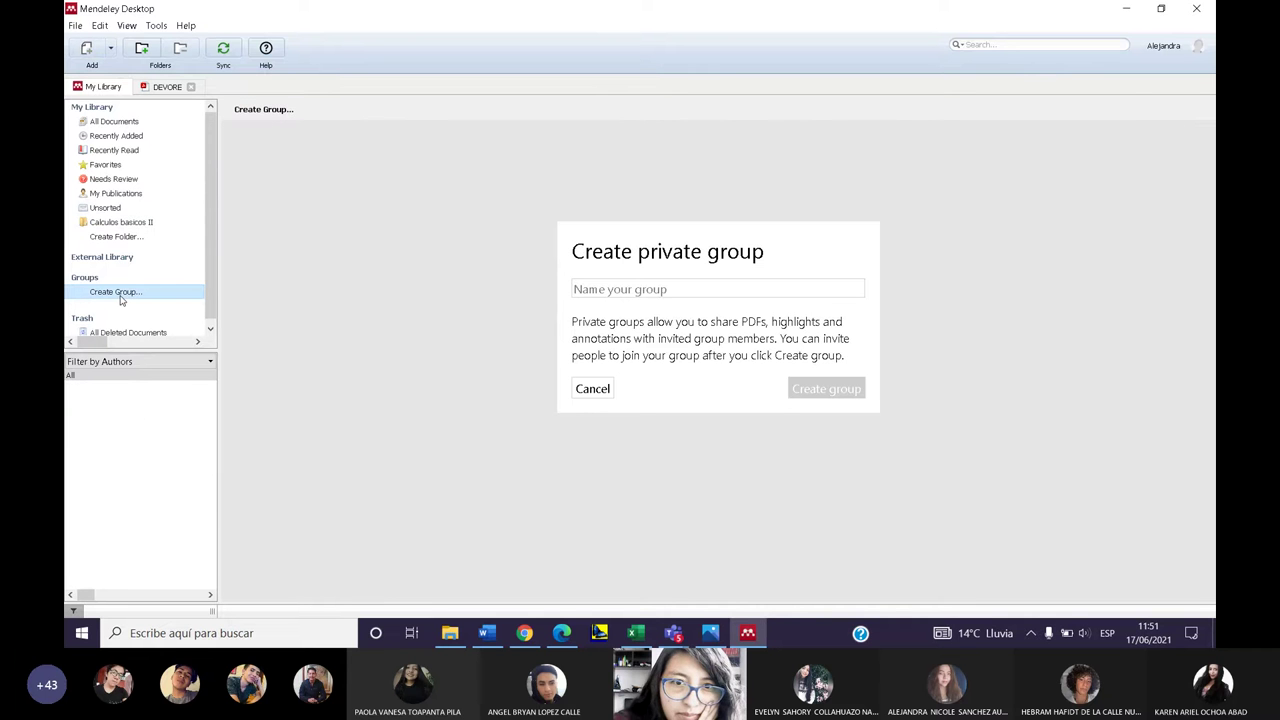
click(660, 289)
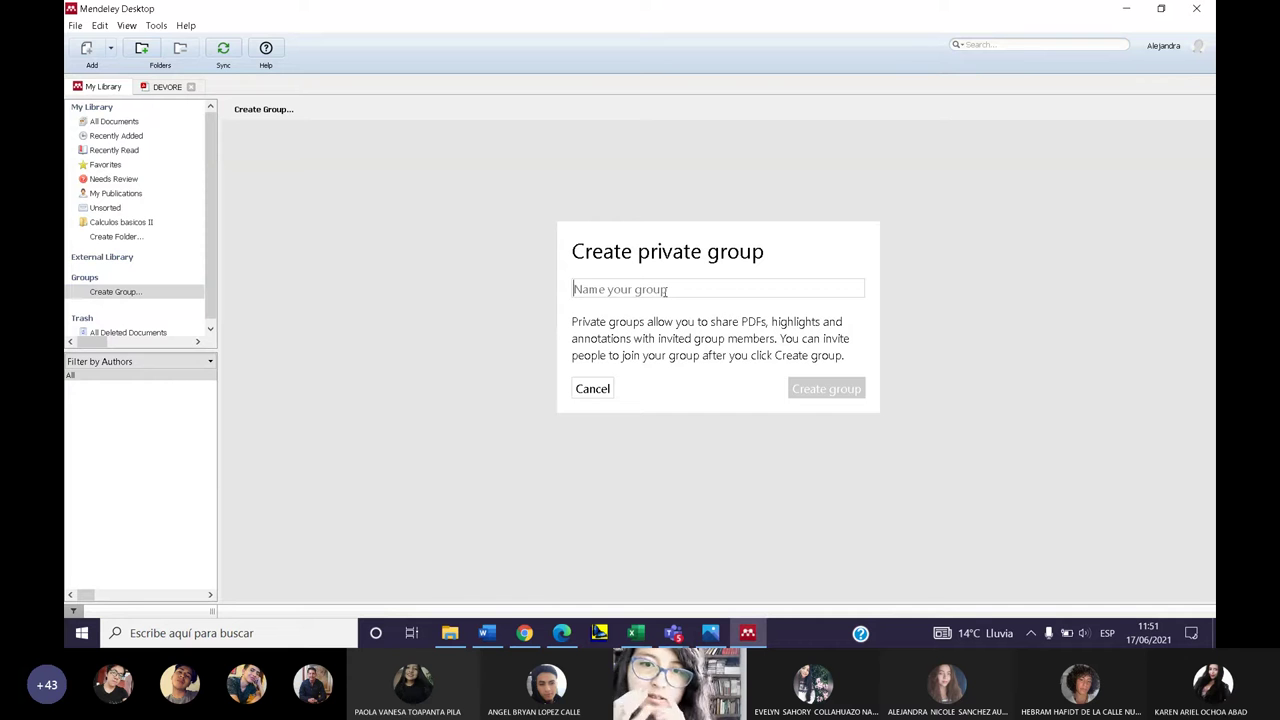
text(GRUPO 1)
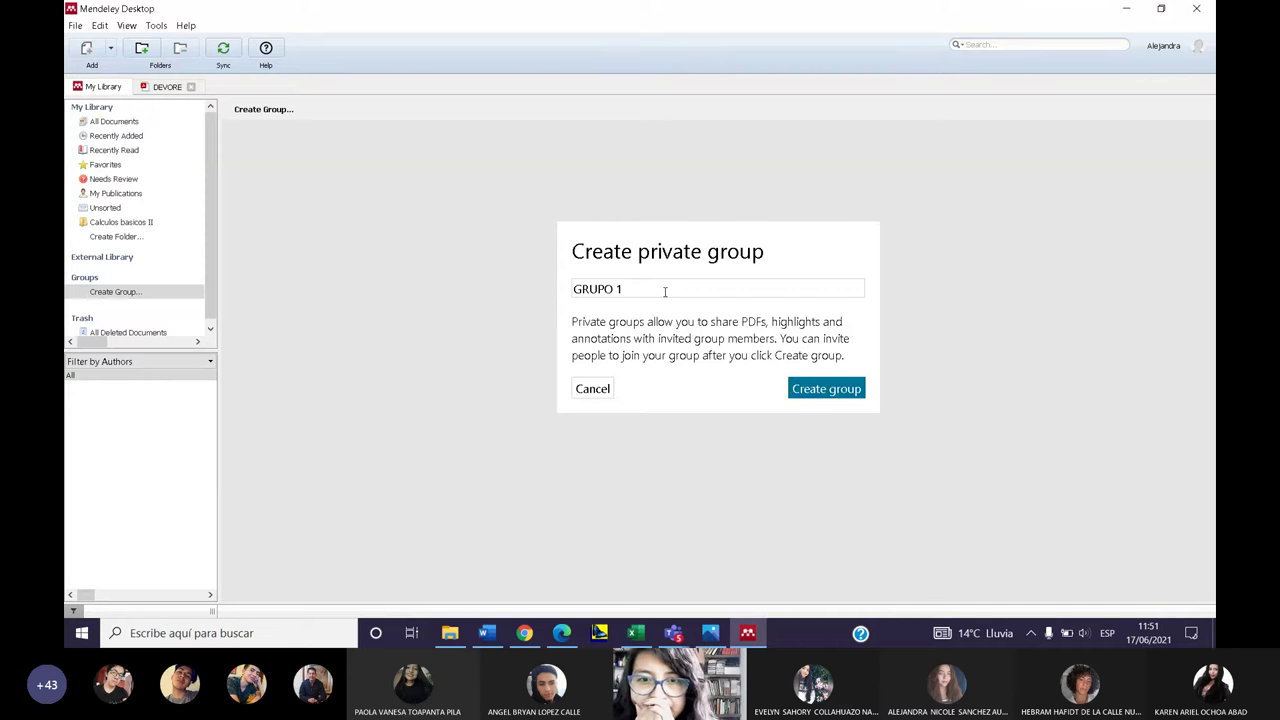
click(849, 392)
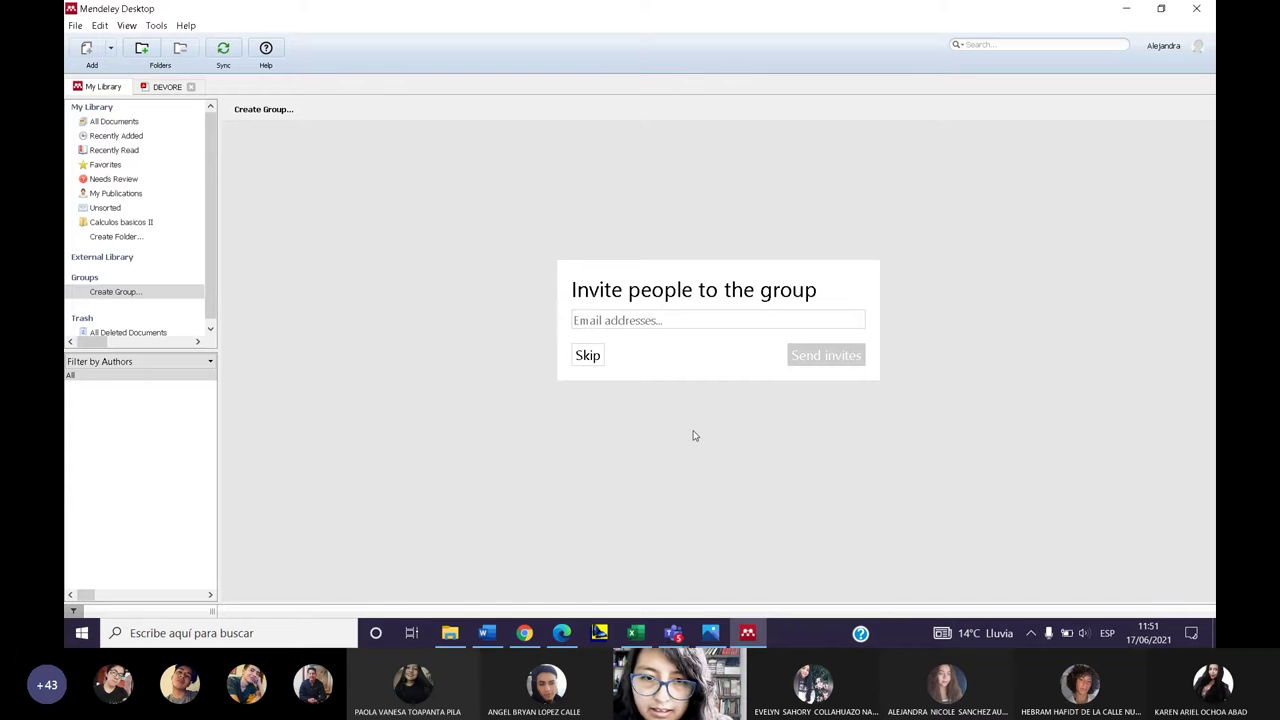
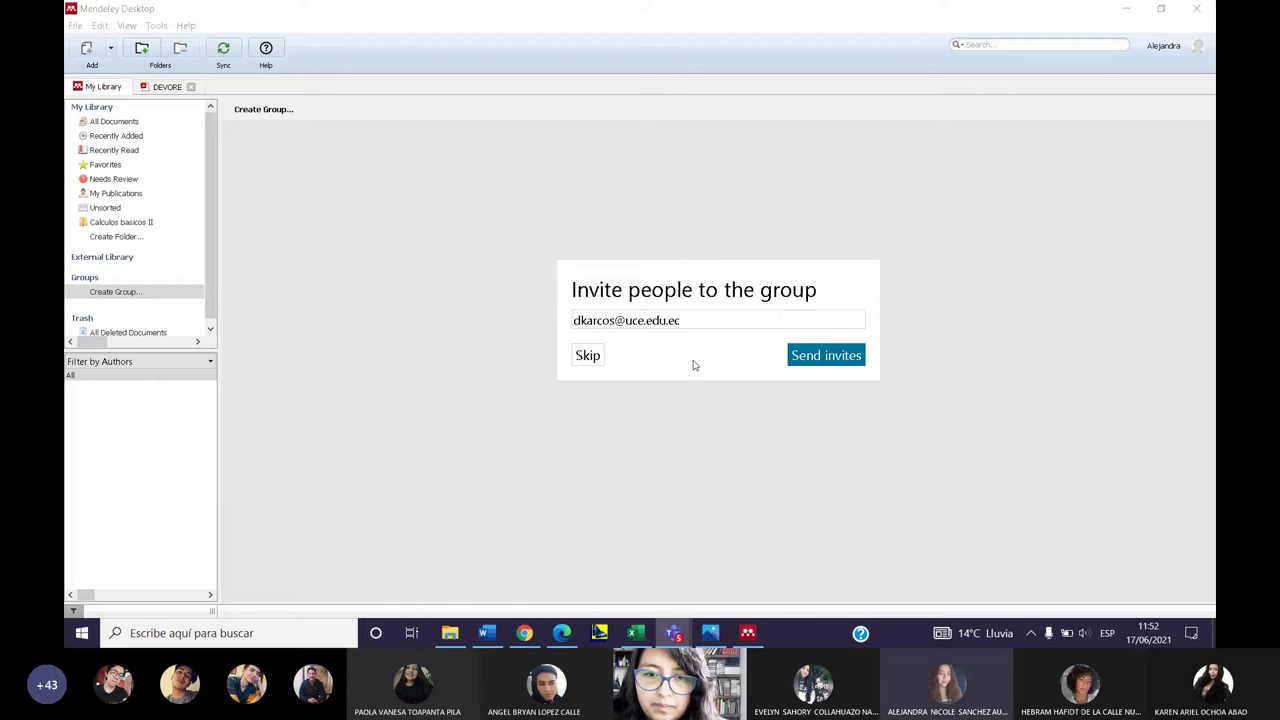
- Invite a member to the group by entering their e-mail address
click(840, 365)
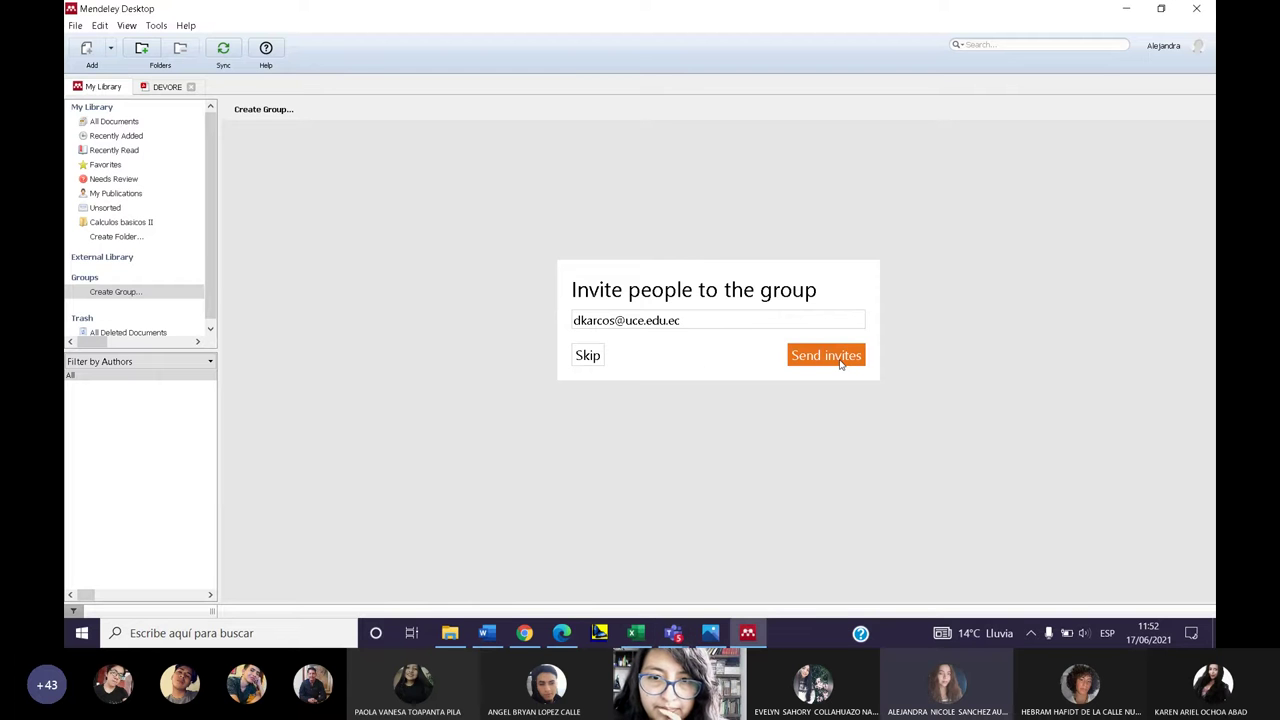
click(840, 365)
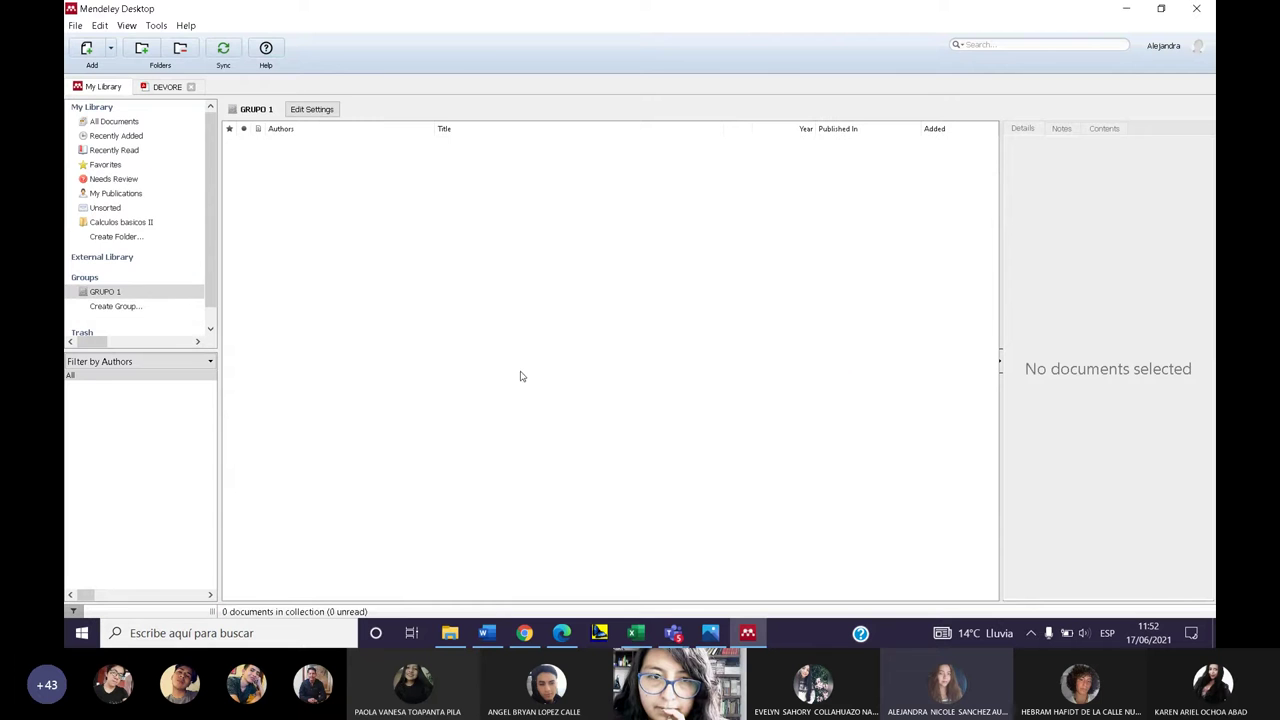
scroll(152, 308, down, 1)
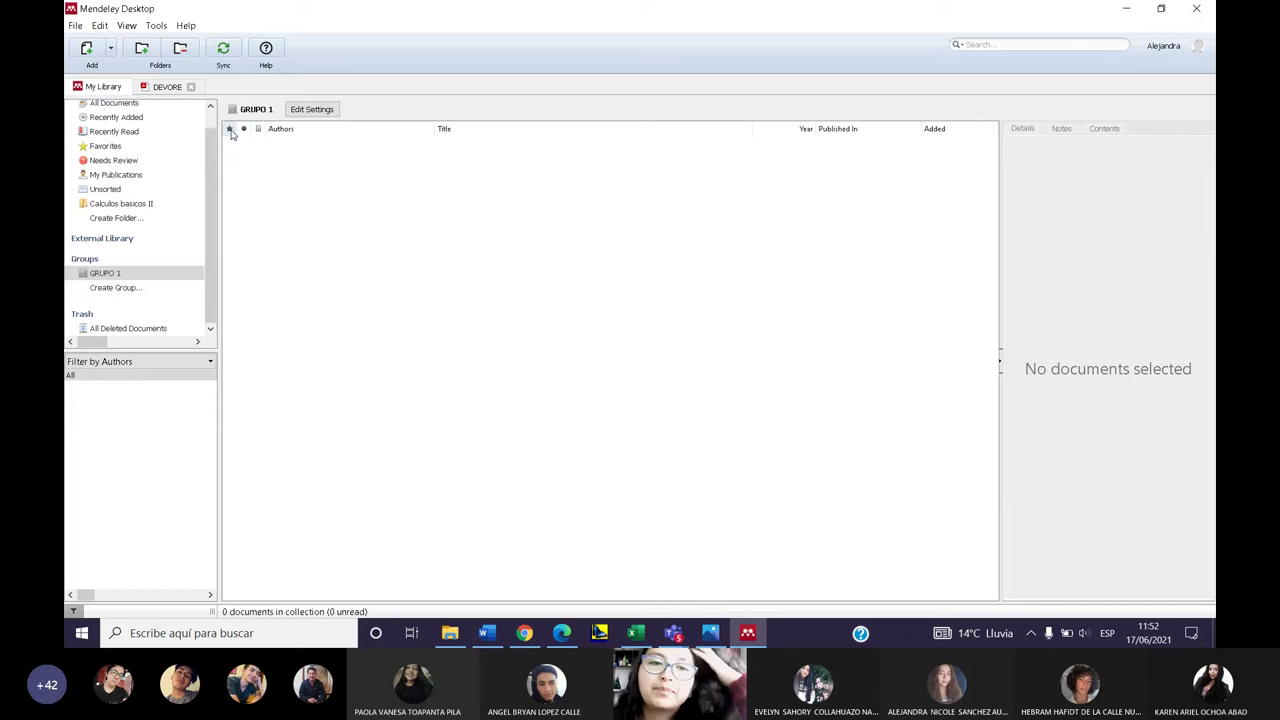
click(125, 277)
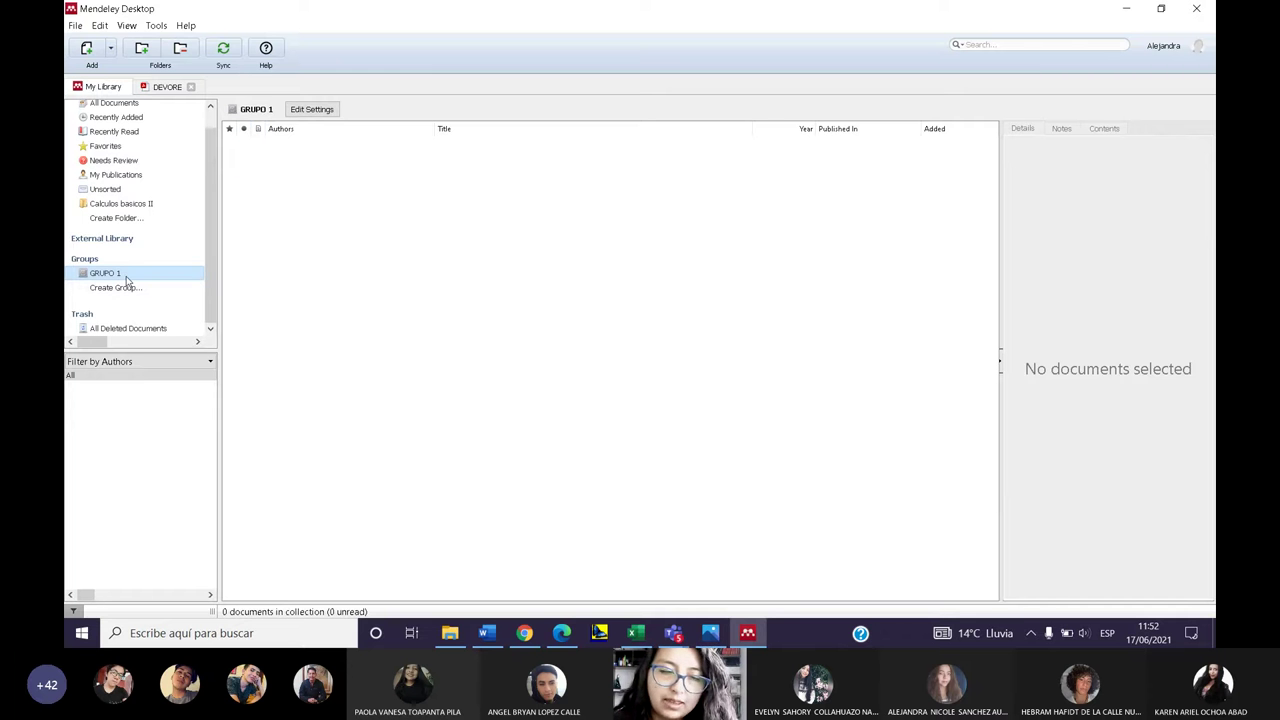
click(110, 287)
click(100, 274)
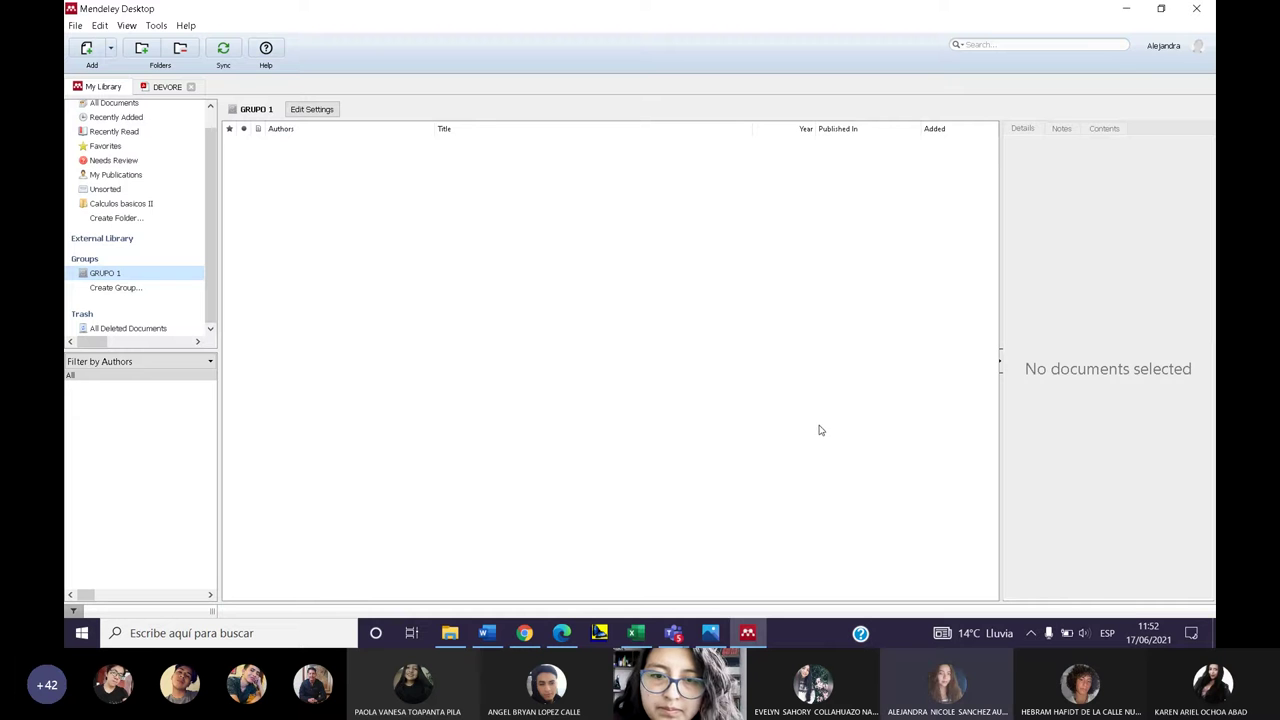
click(316, 111)
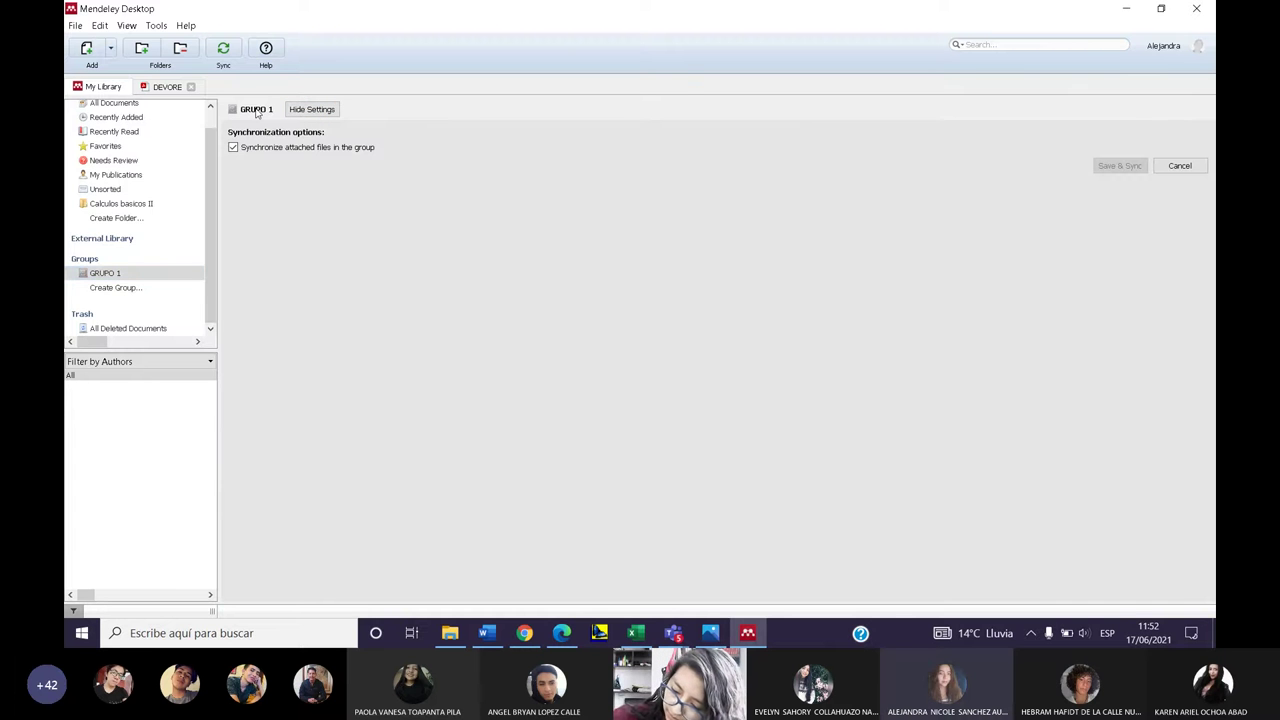
click(313, 110)
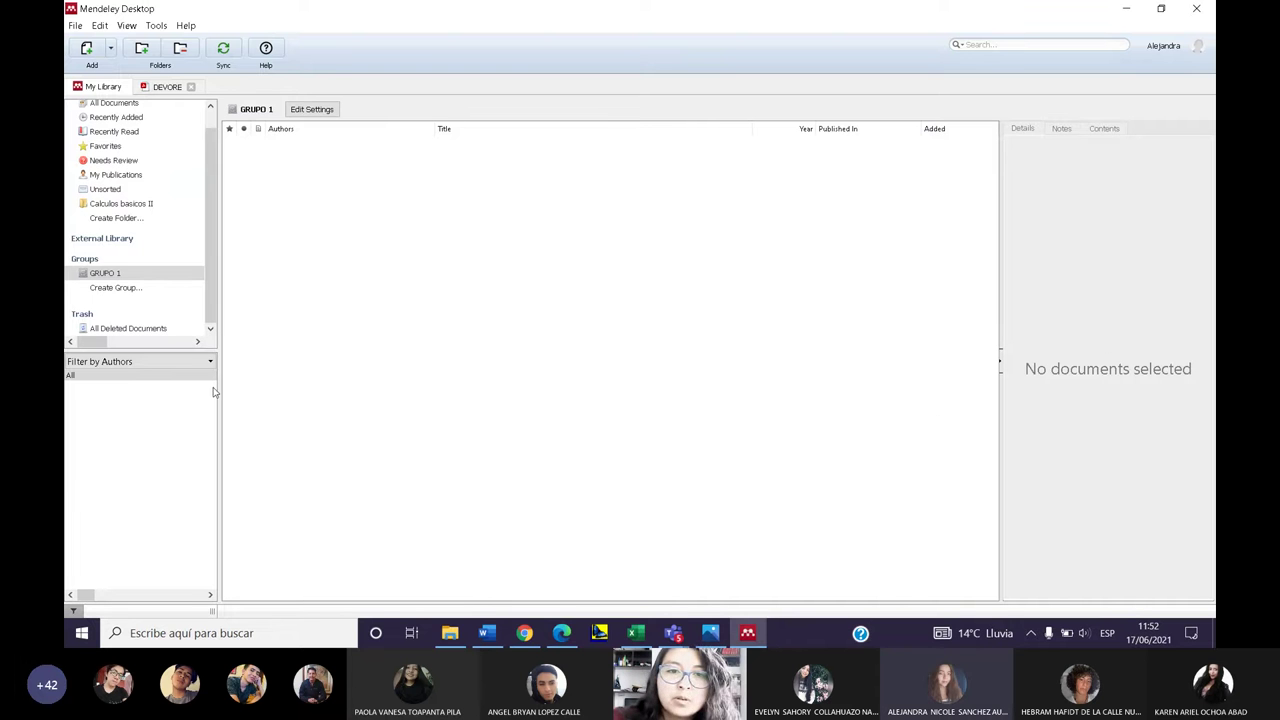
click(286, 129)
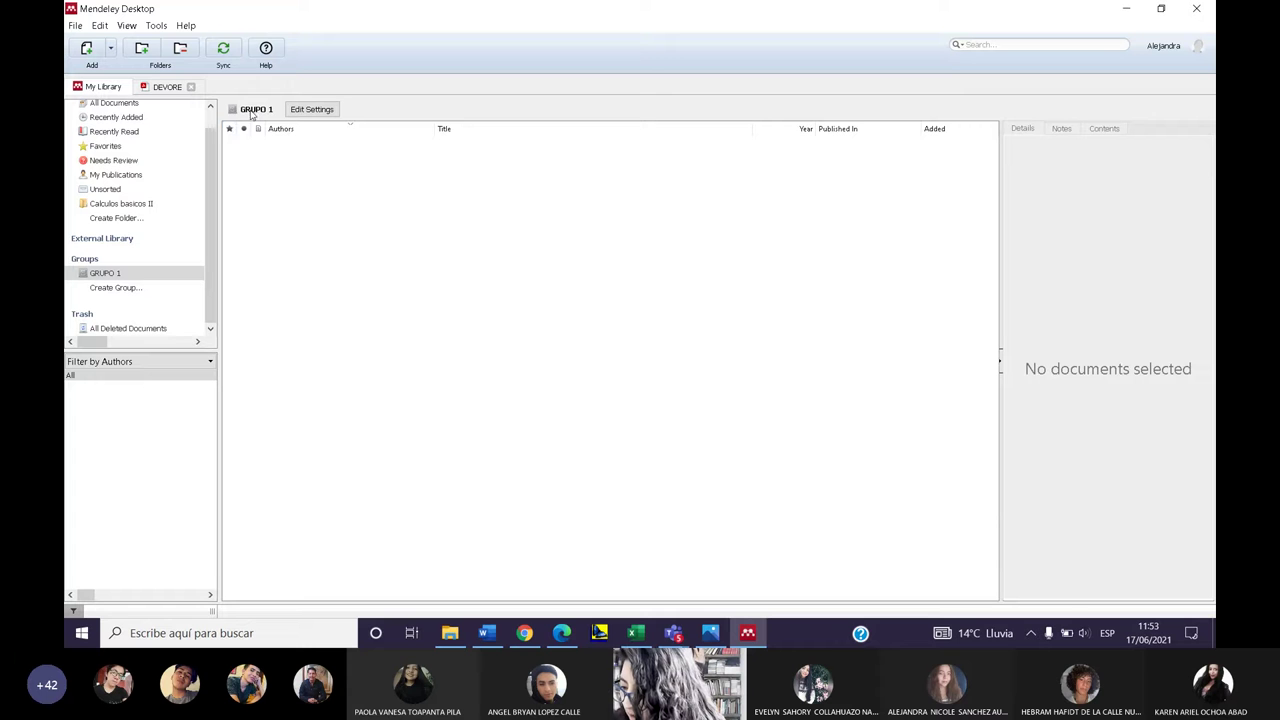
click(140, 274)
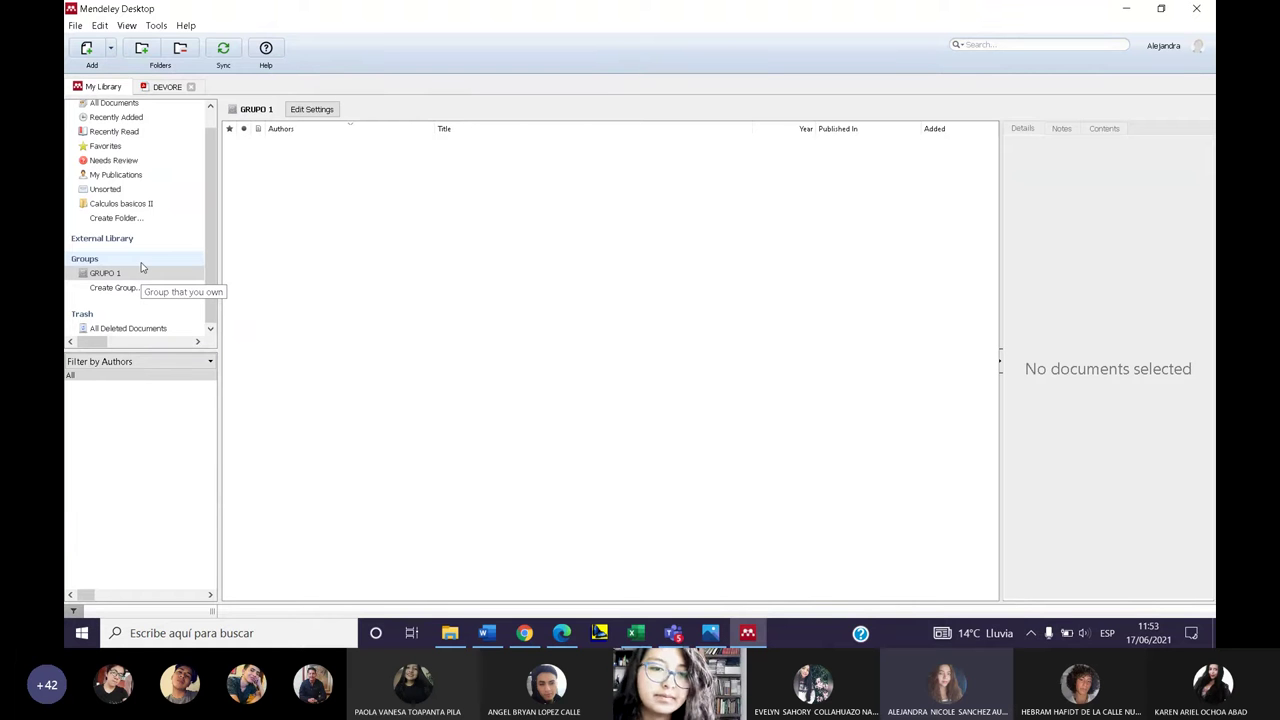
click(318, 112)
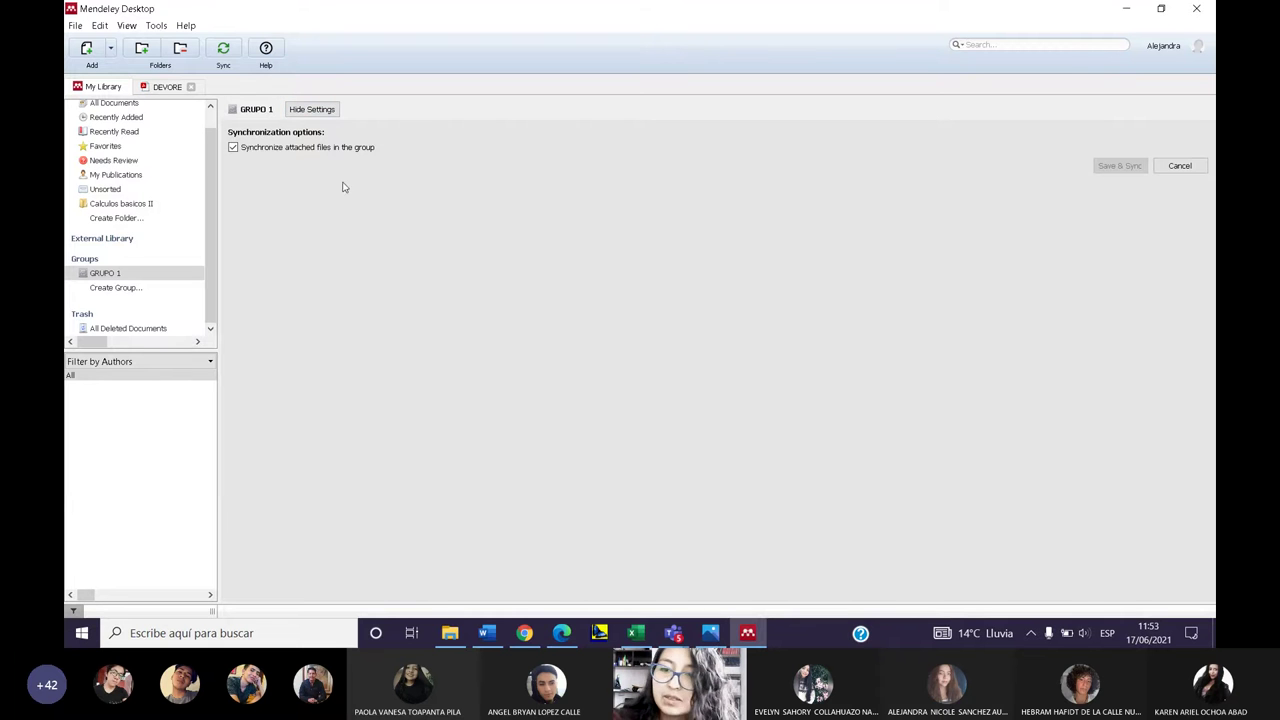
click(1176, 166)
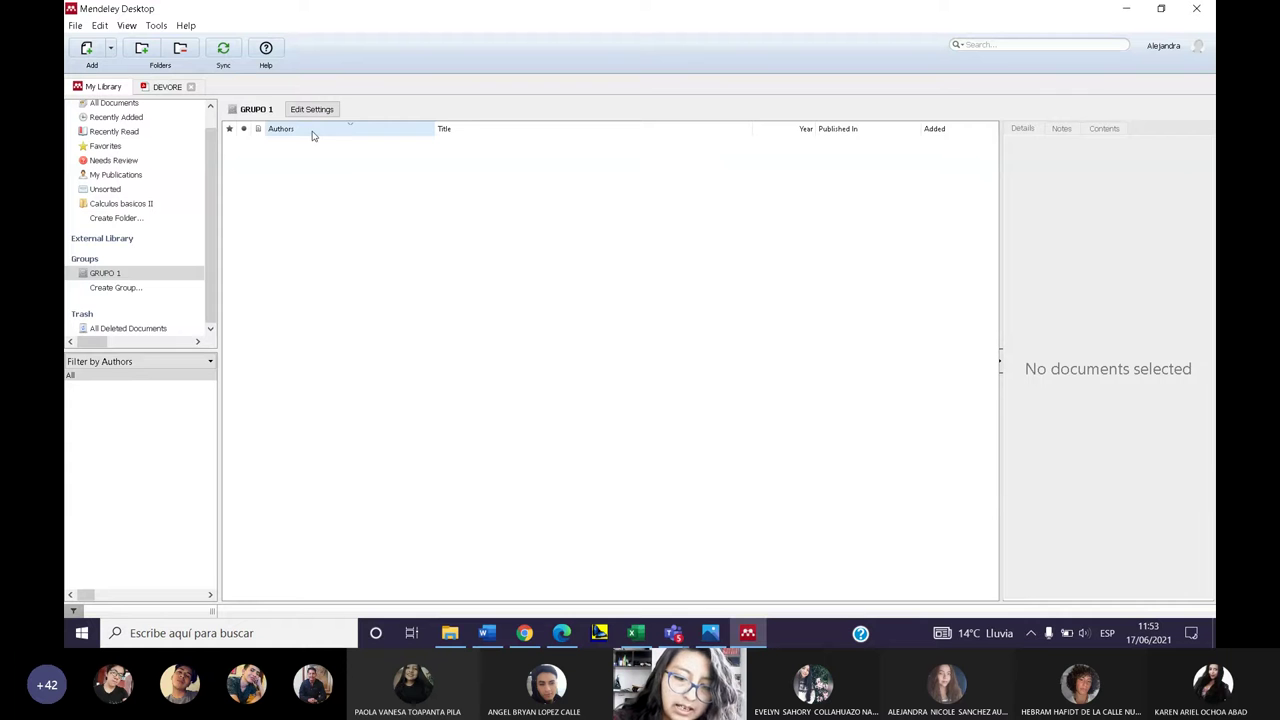
scroll(220, 200, up, 1)
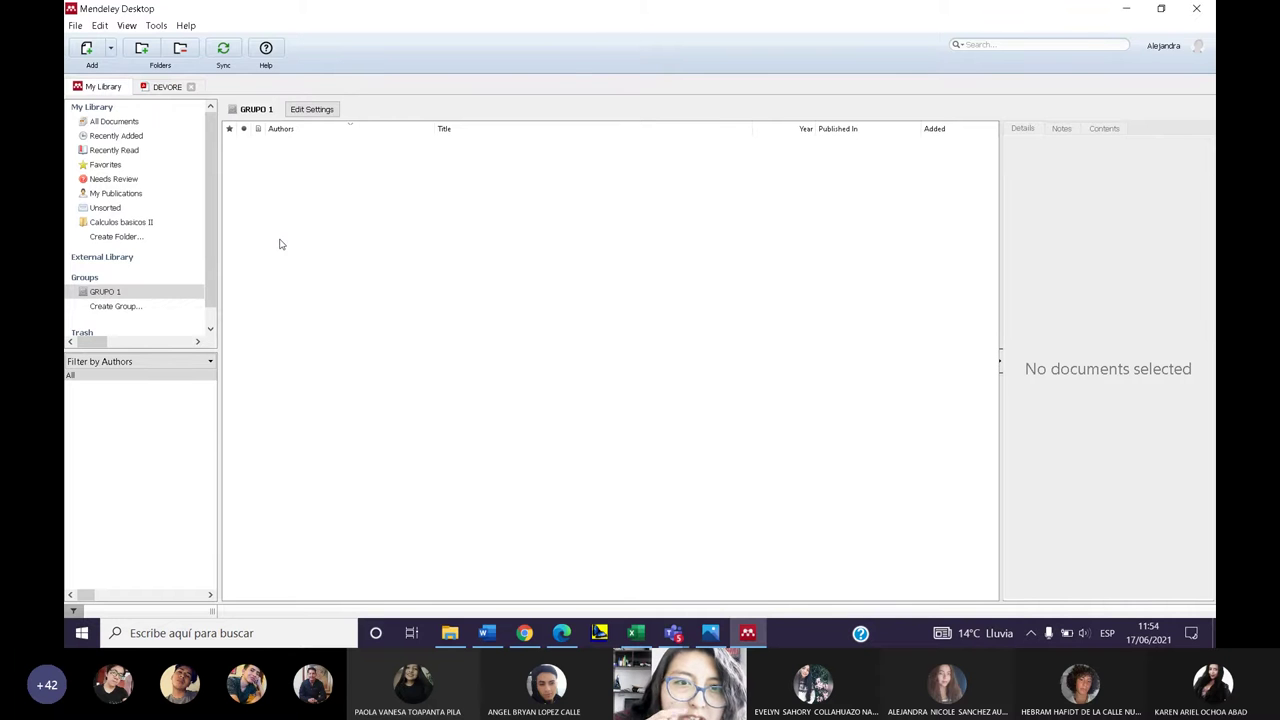
- Open GRUPO 1's synchronization settings and view its right-click actions menu
click(316, 112)
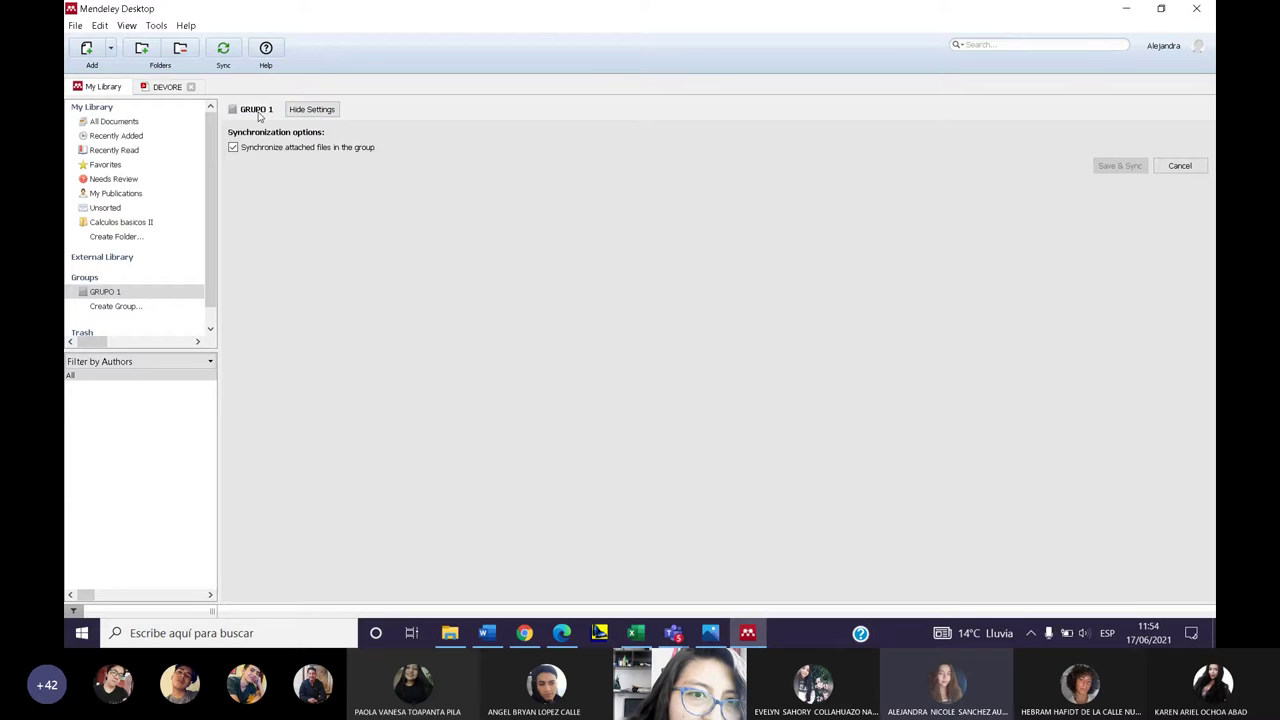
click(105, 292)
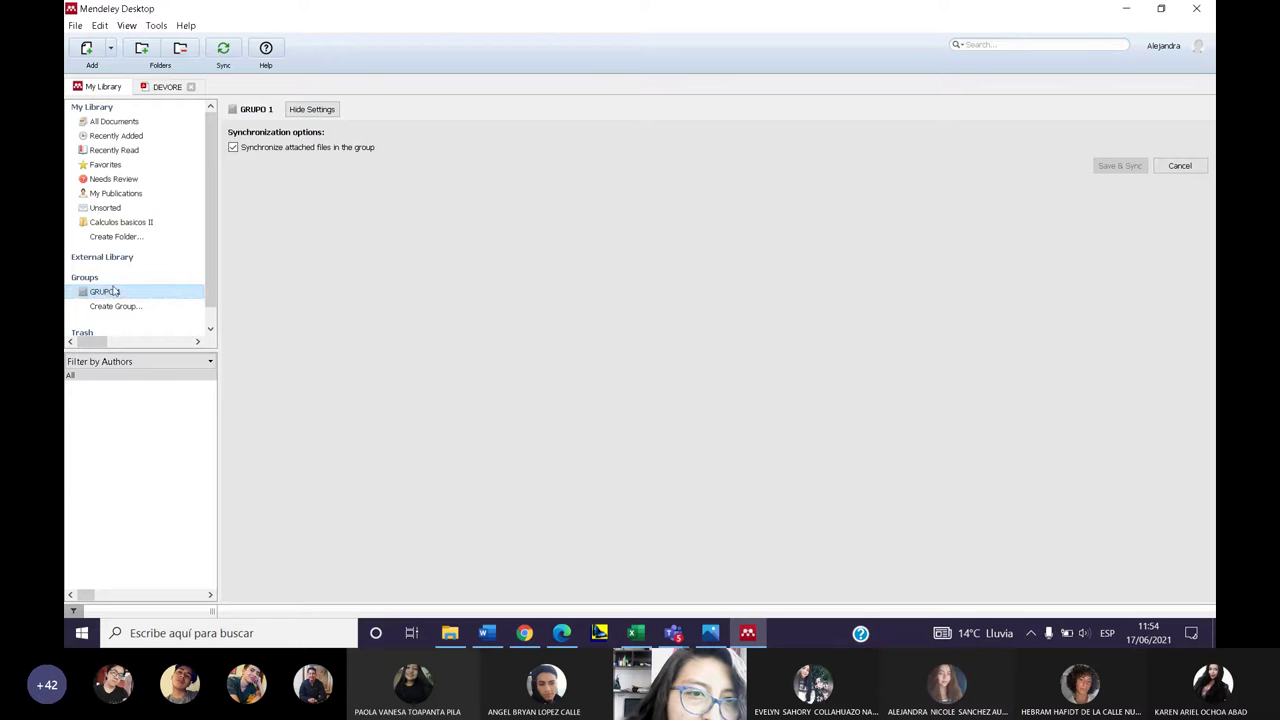
right_click(114, 292)
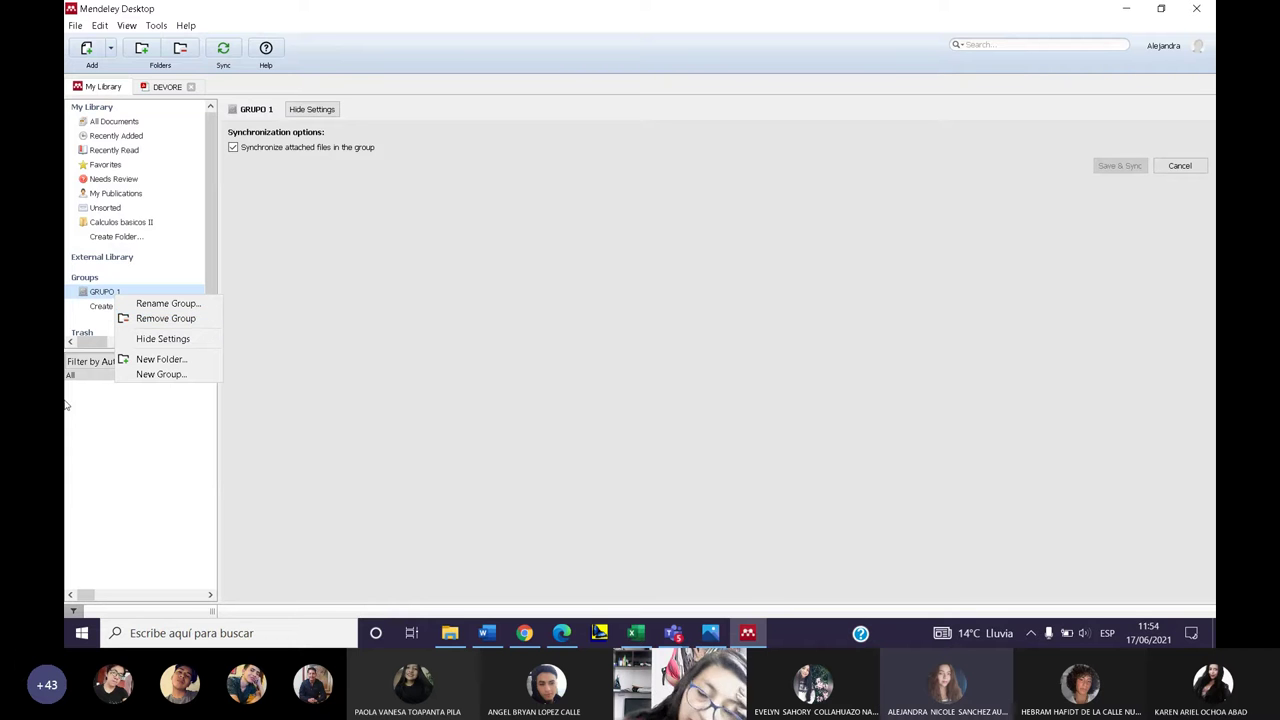
click(184, 437)
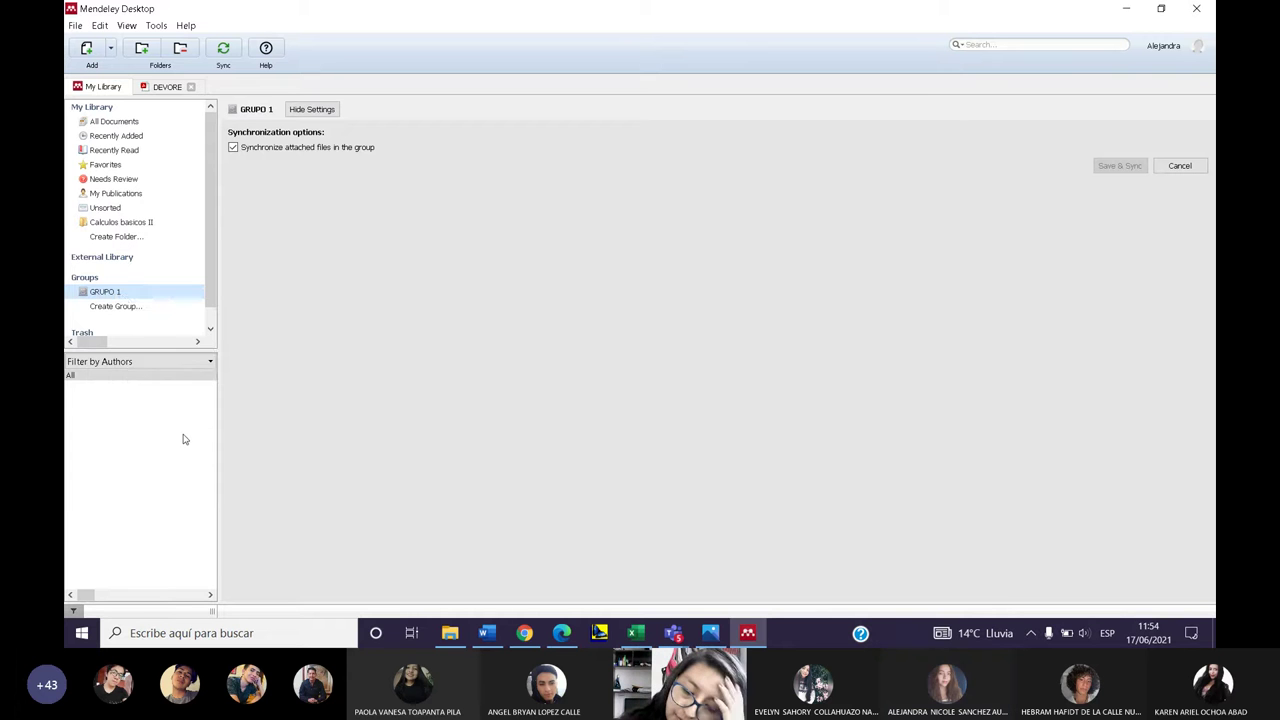
right_click(122, 294)
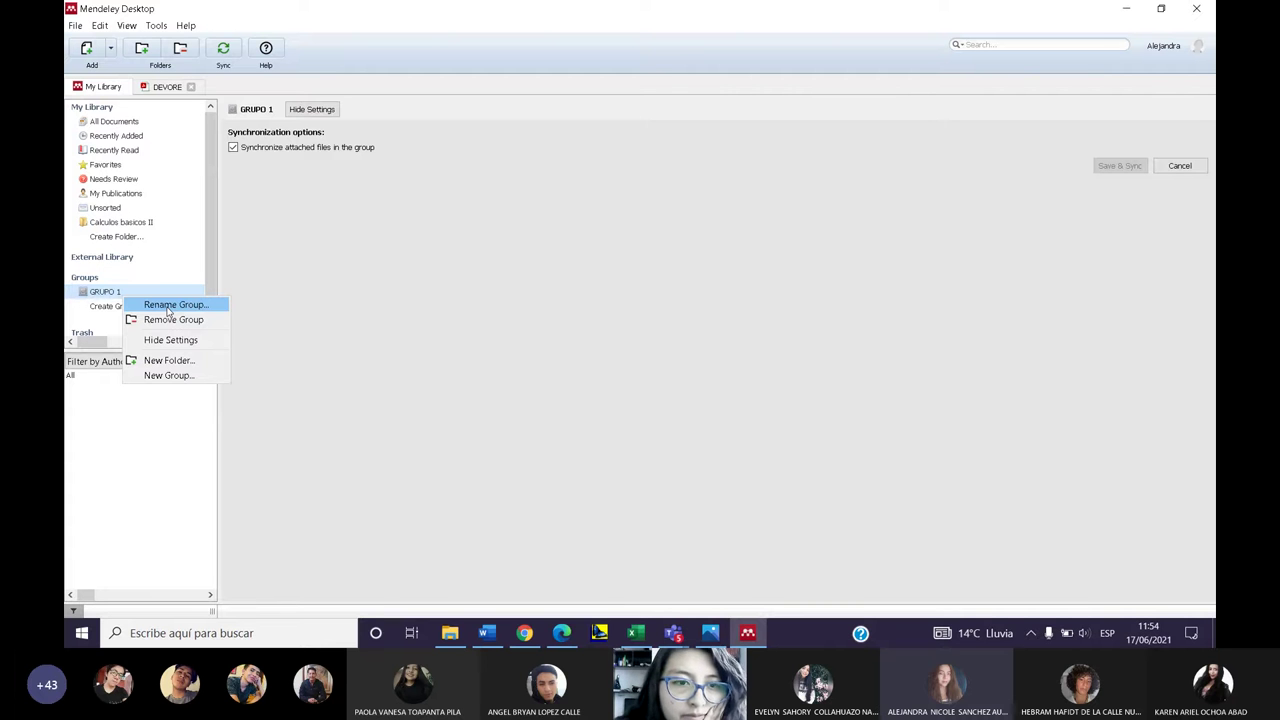
- Toggle GRUPO 1's 'Synchronize attached files in the group' off and back on, then return to the Redalyc article in Chrome
click(371, 230)
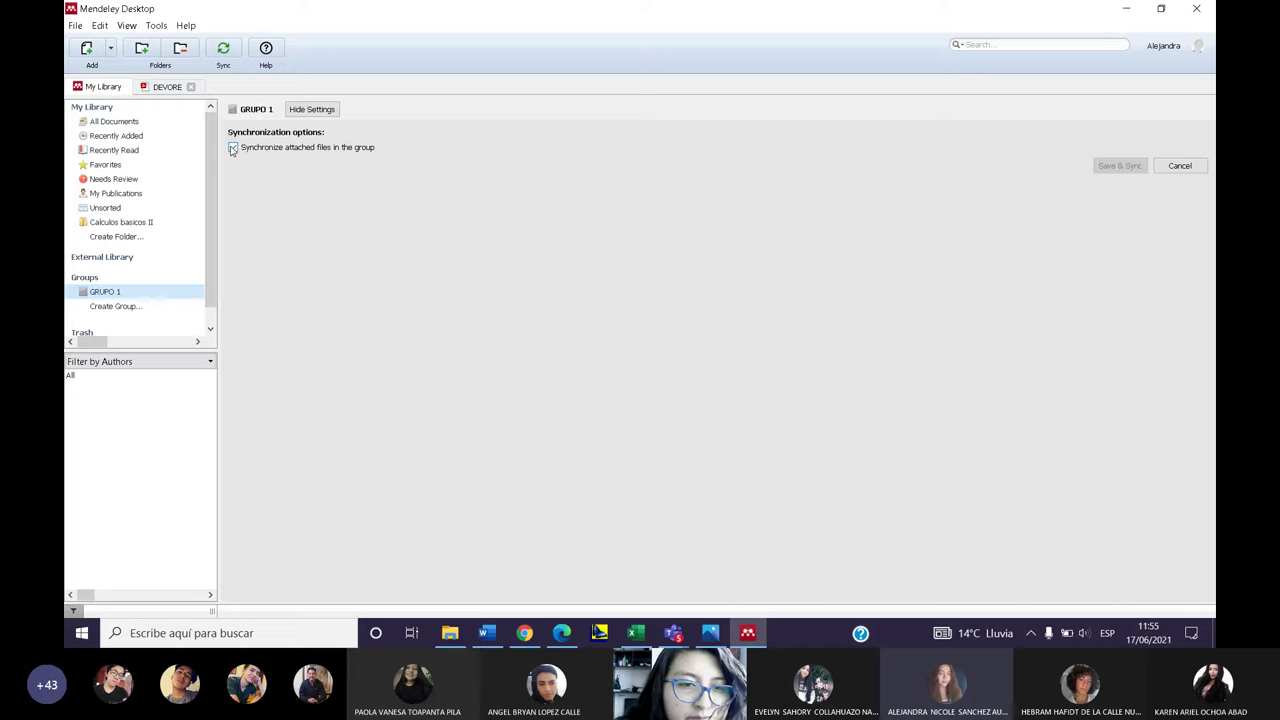
click(232, 148)
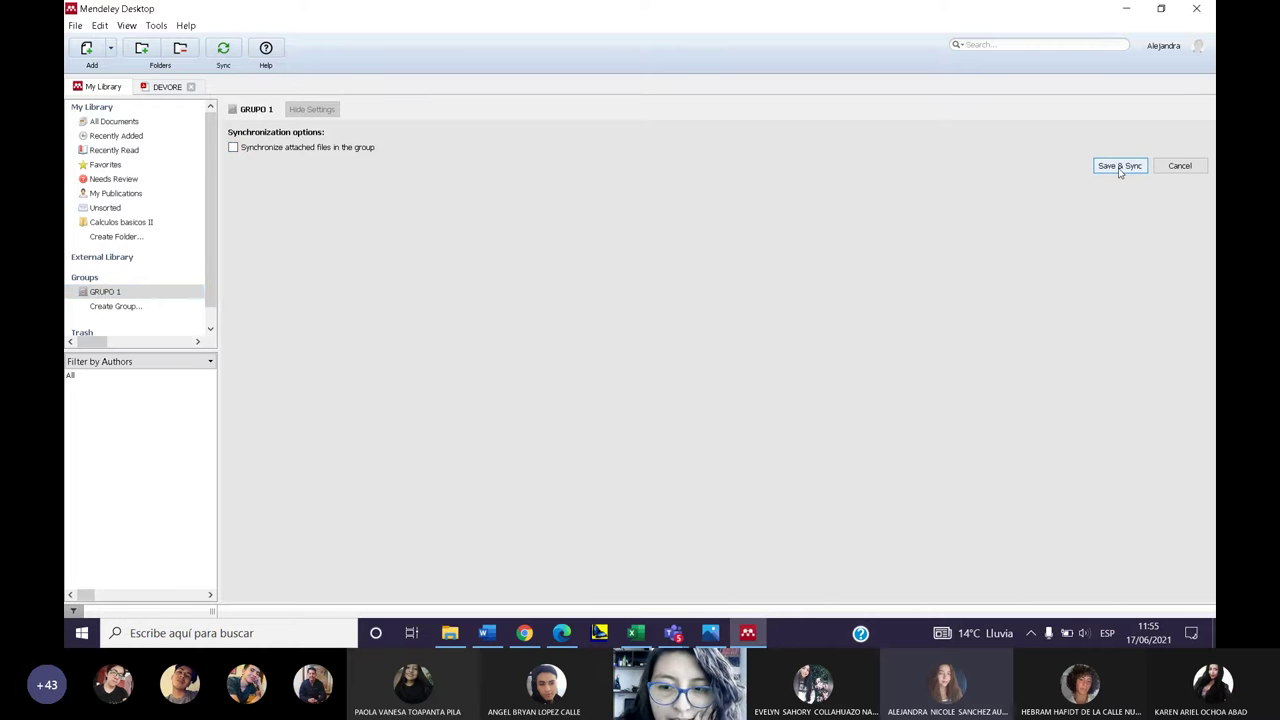
click(232, 148)
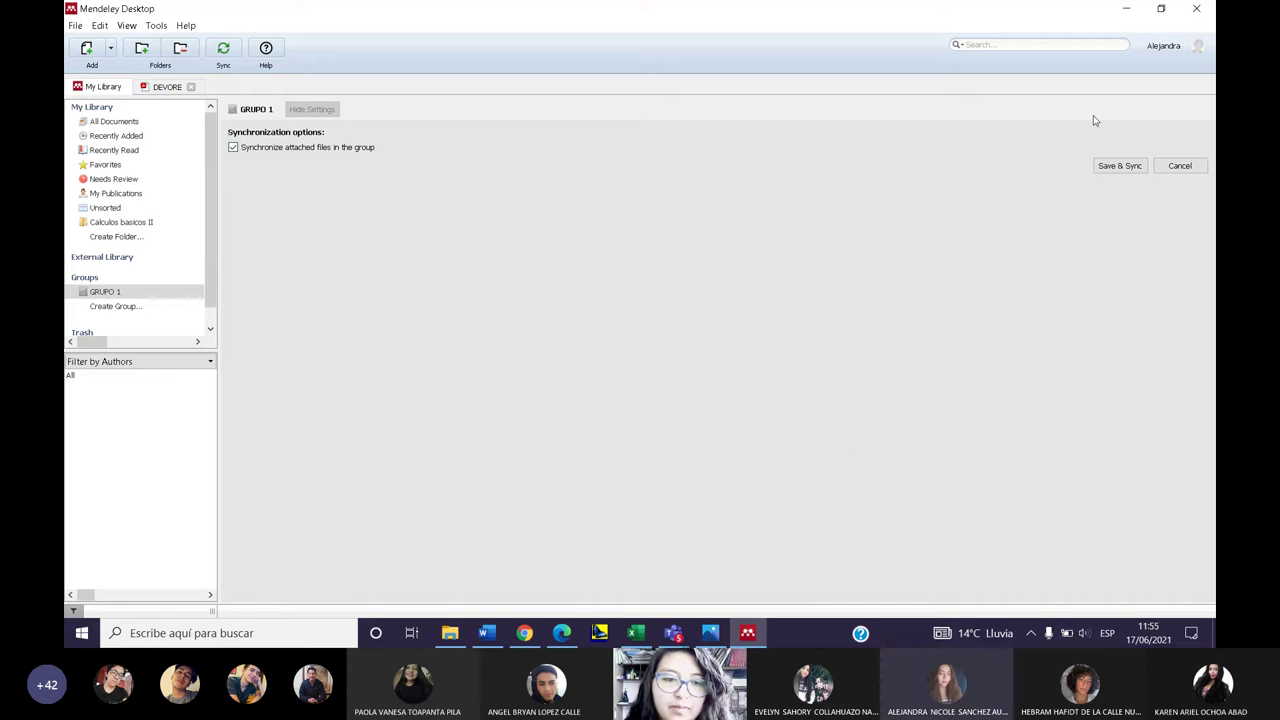
click(524, 633)
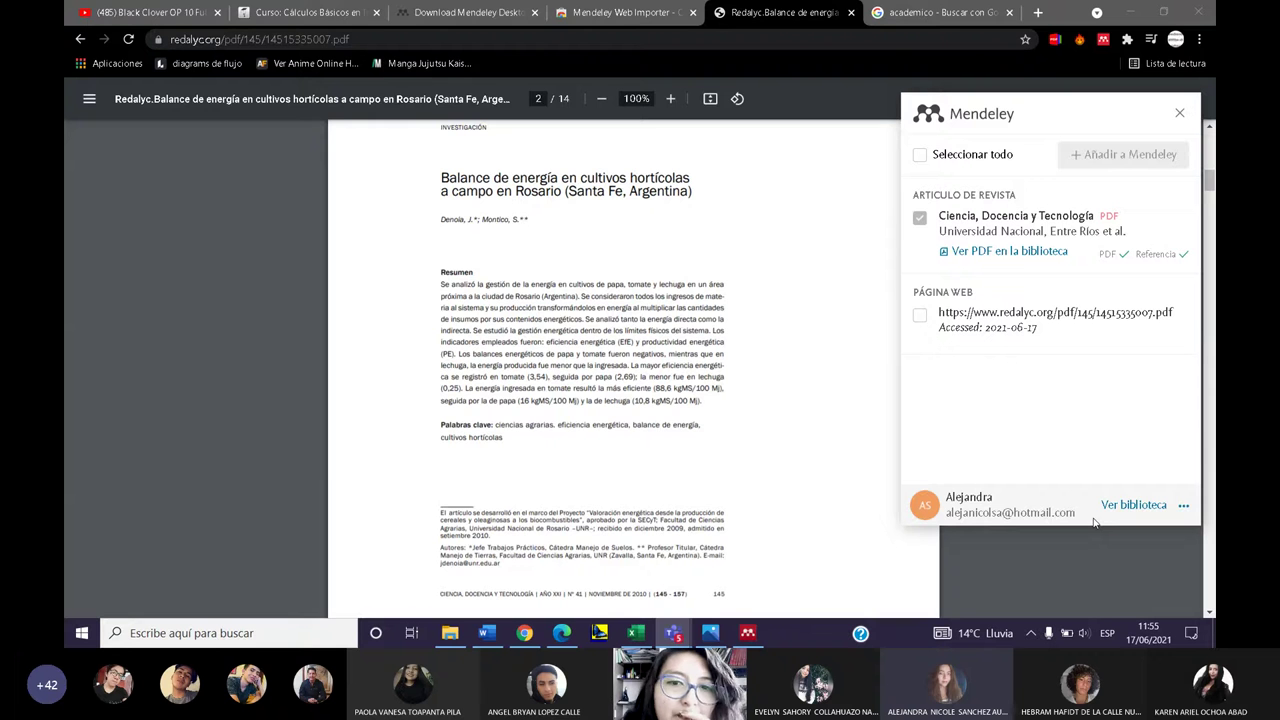
- Back in Mendeley Desktop, Save & Sync GRUPO 1's settings with attached-file syncing enabled
click(748, 633)
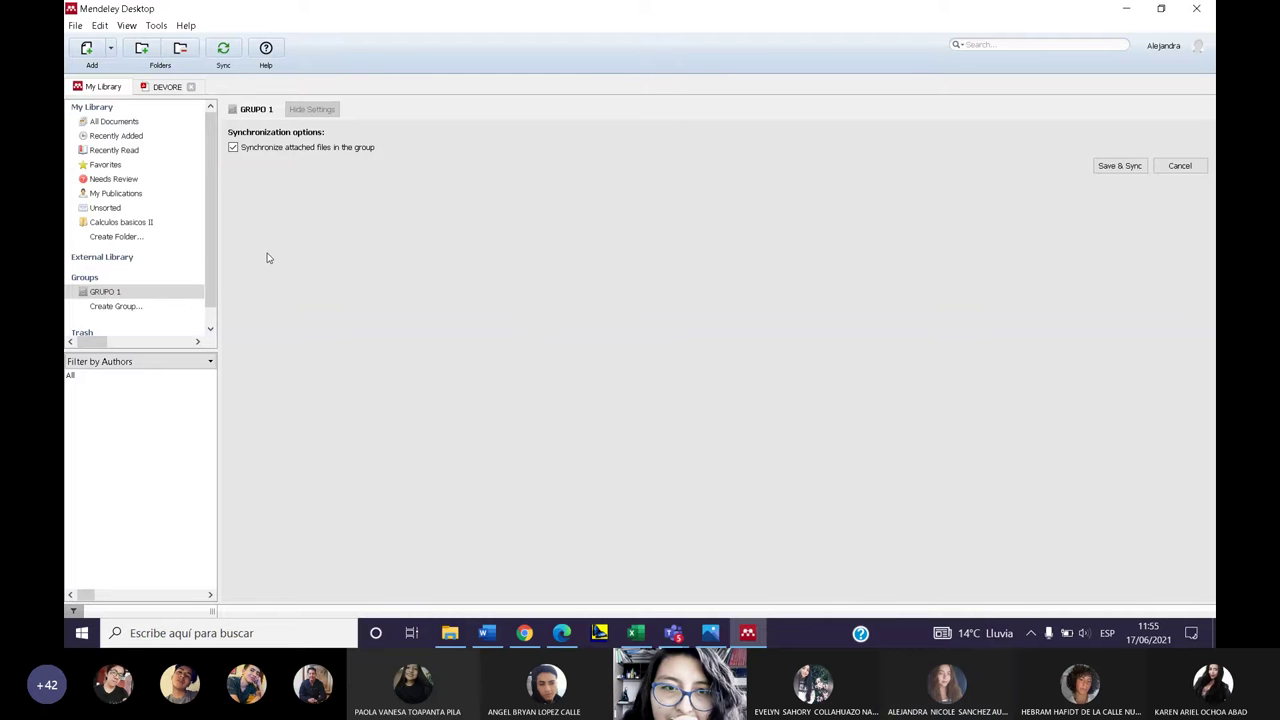
click(224, 49)
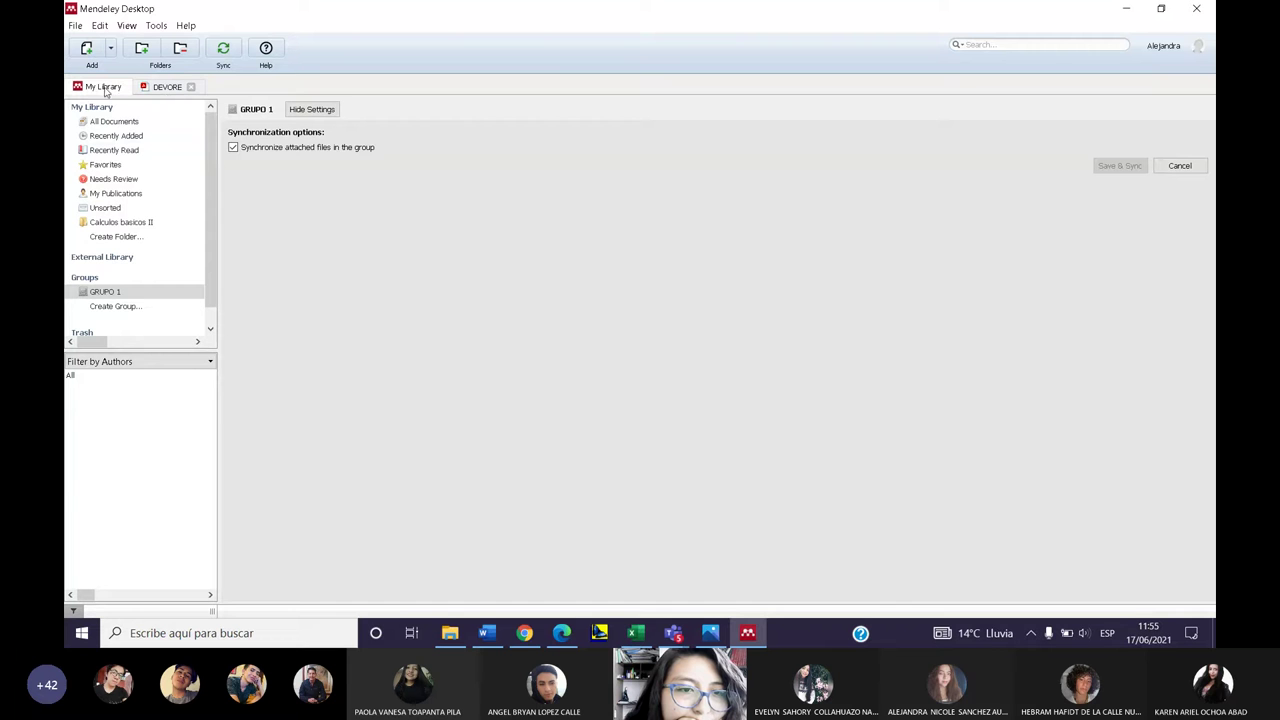
scroll(120, 250, down, 1)
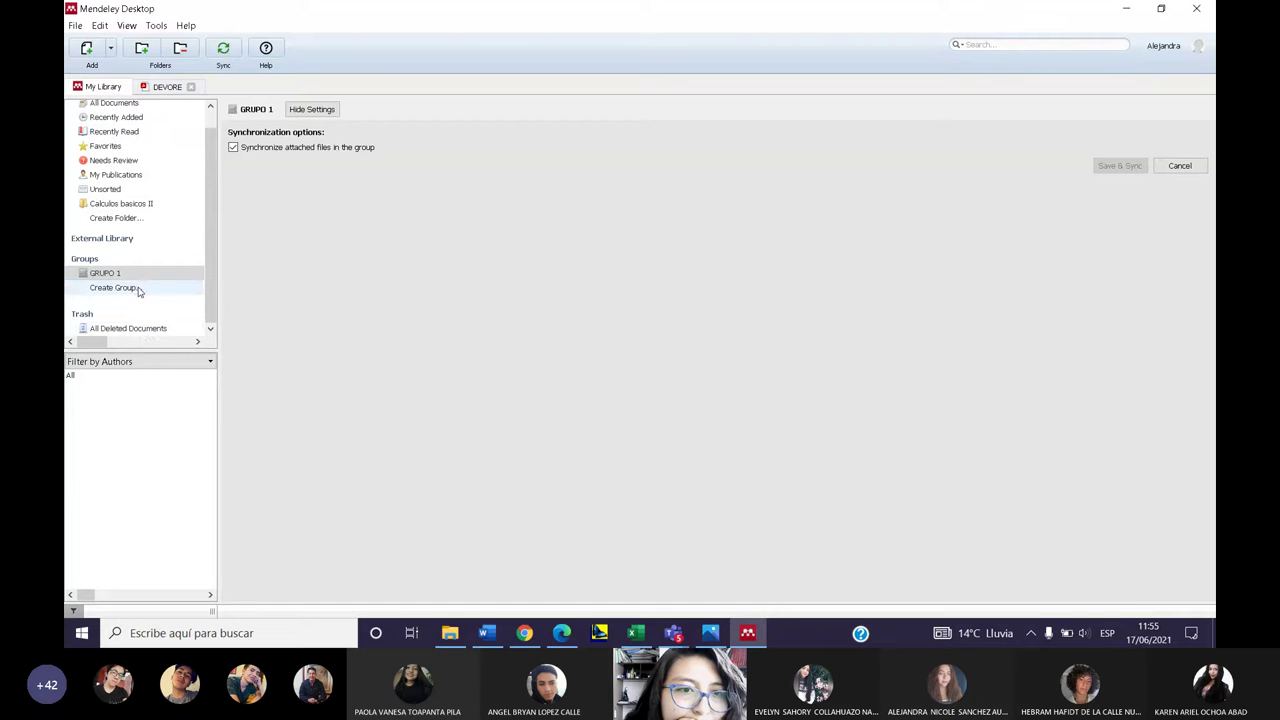
- Keep the sidebar filter on Authors and hide the group's synchronization settings
click(132, 362)
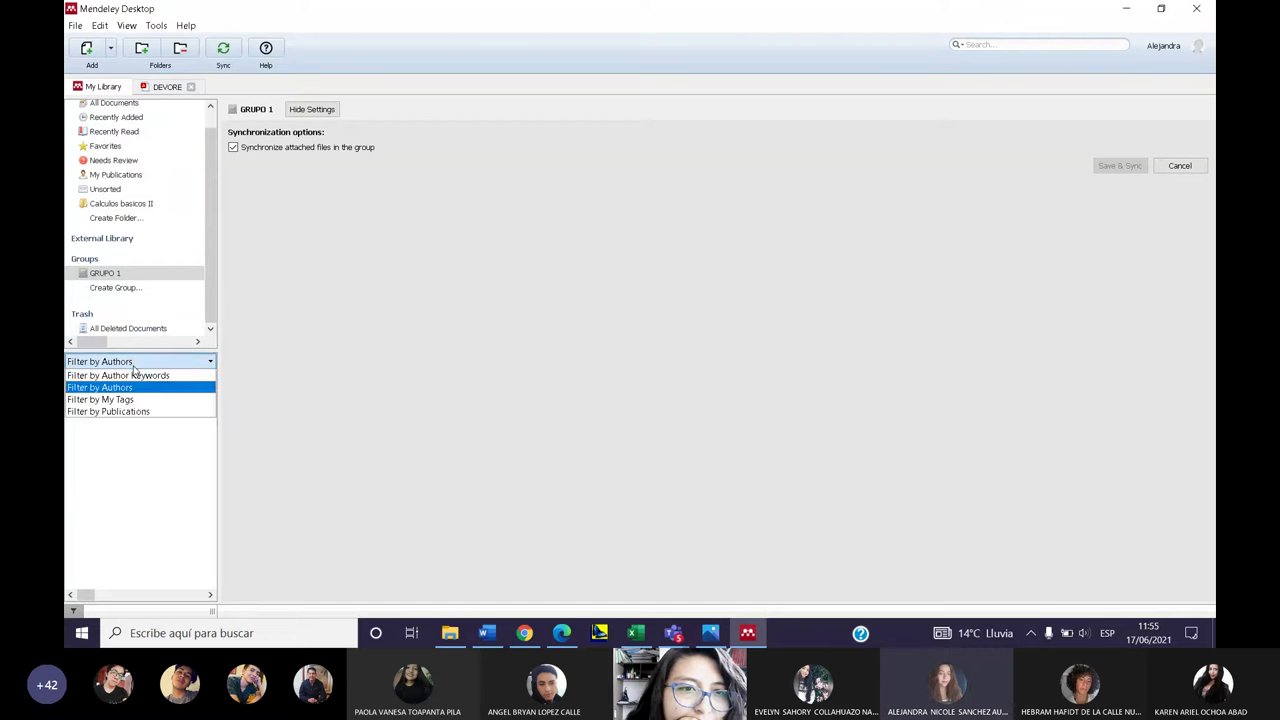
click(133, 365)
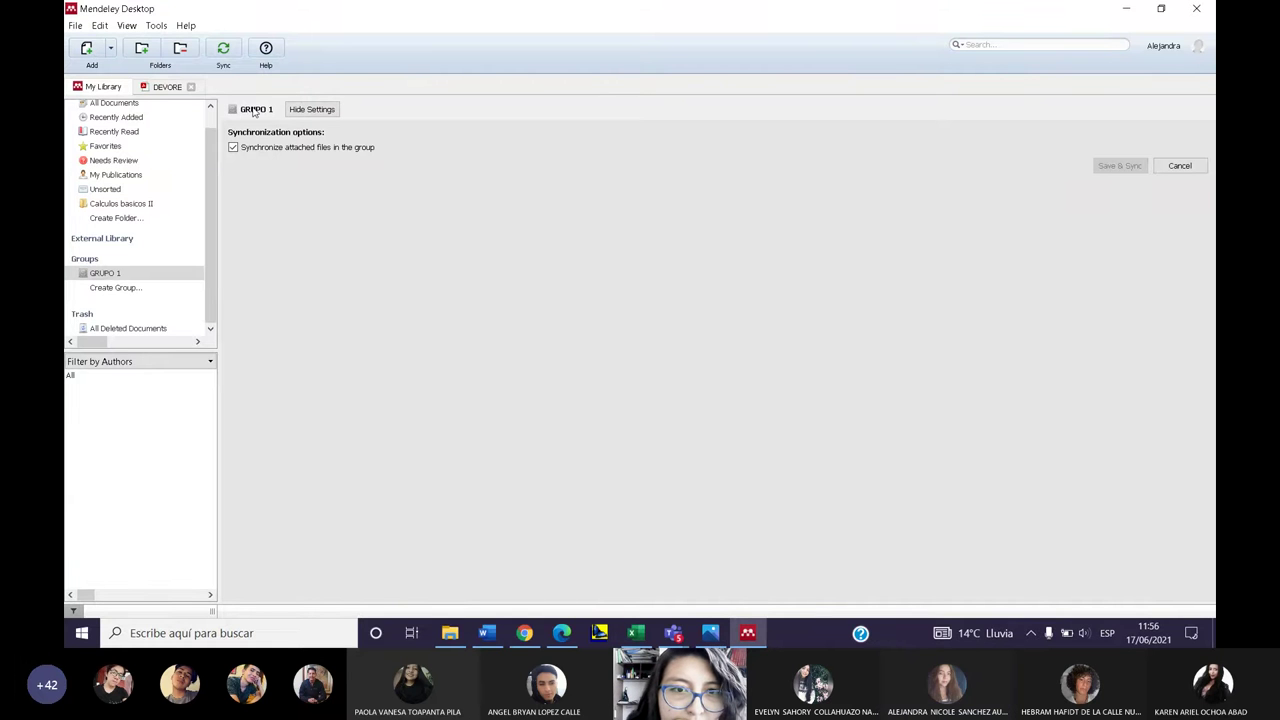
click(1180, 166)
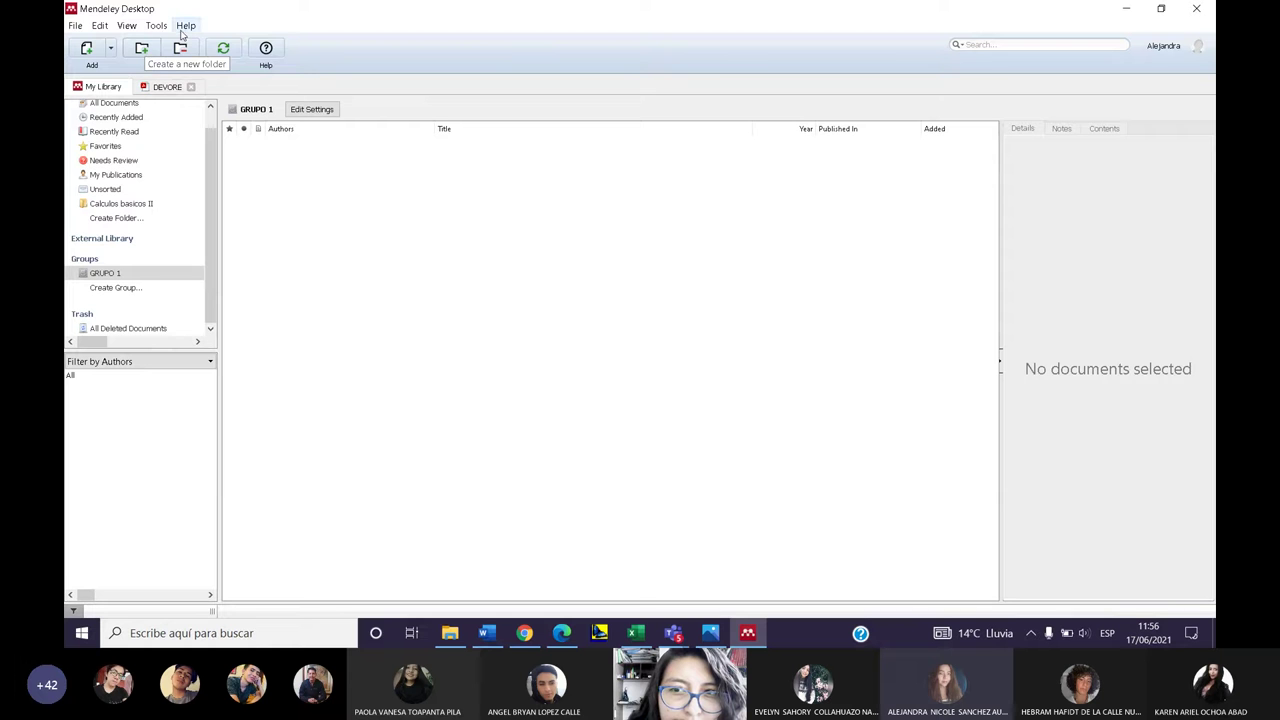
click(74, 27)
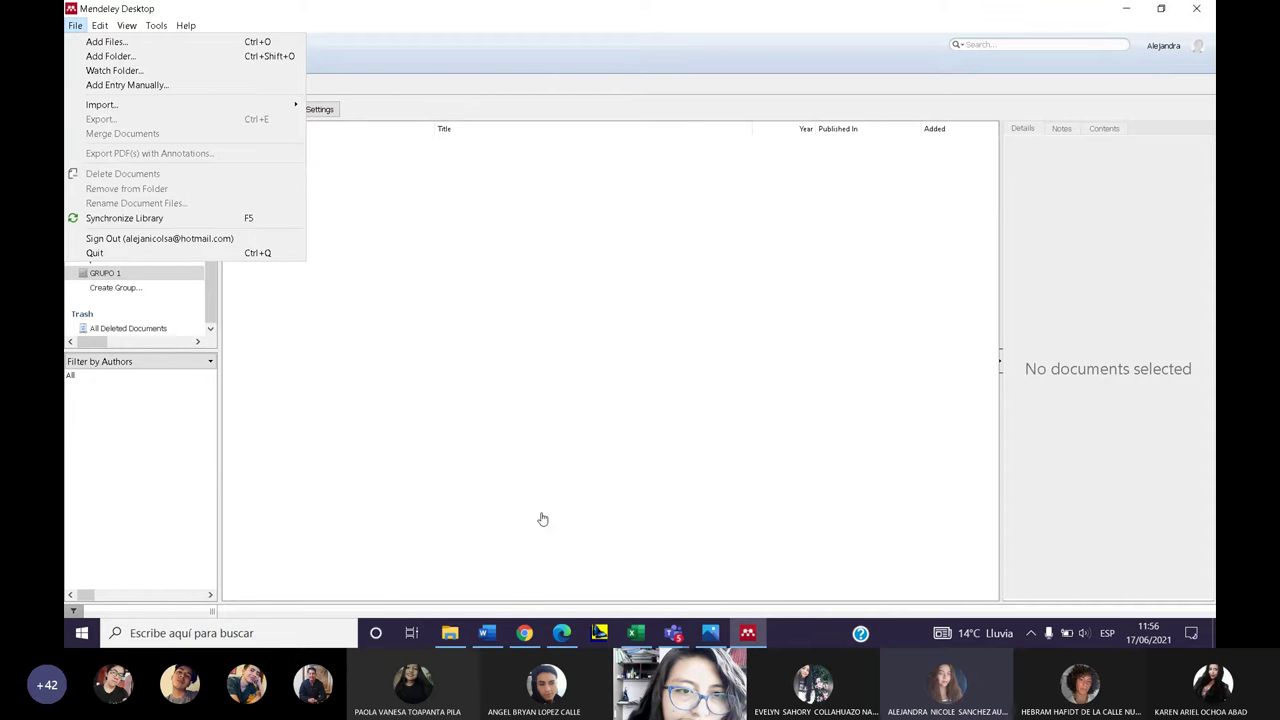
click(611, 557)
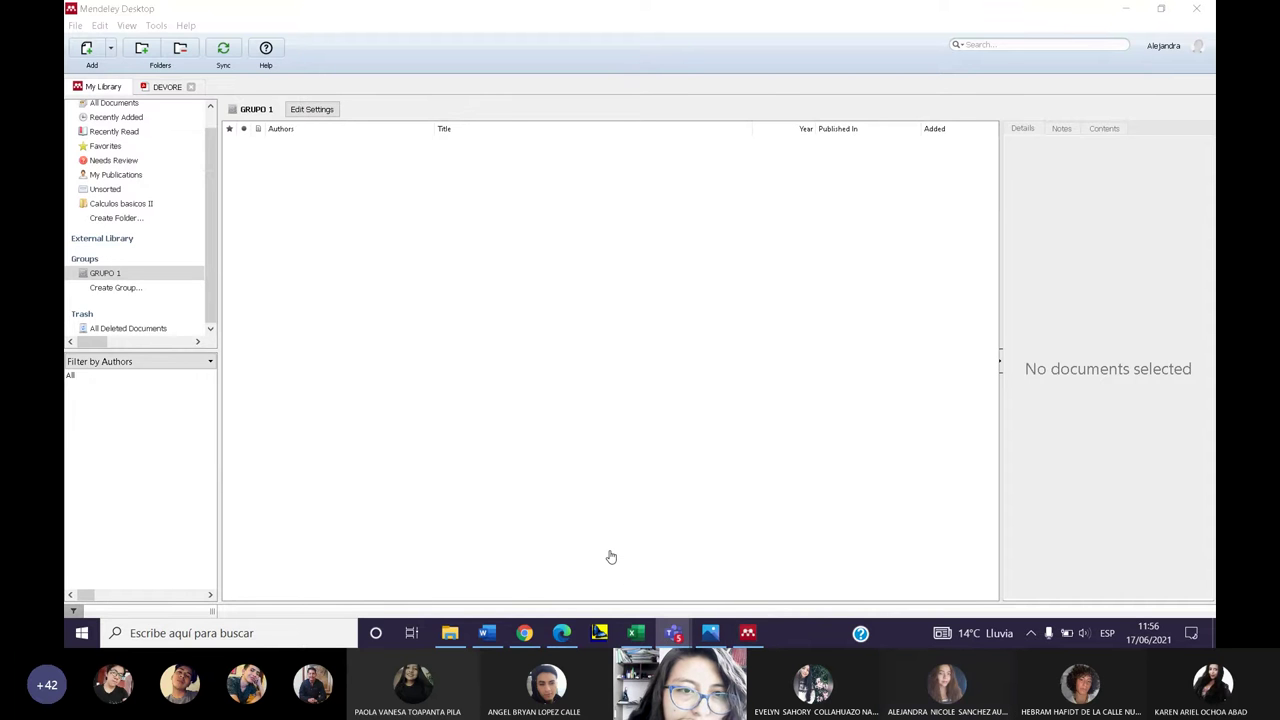
click(127, 26)
click(127, 26)
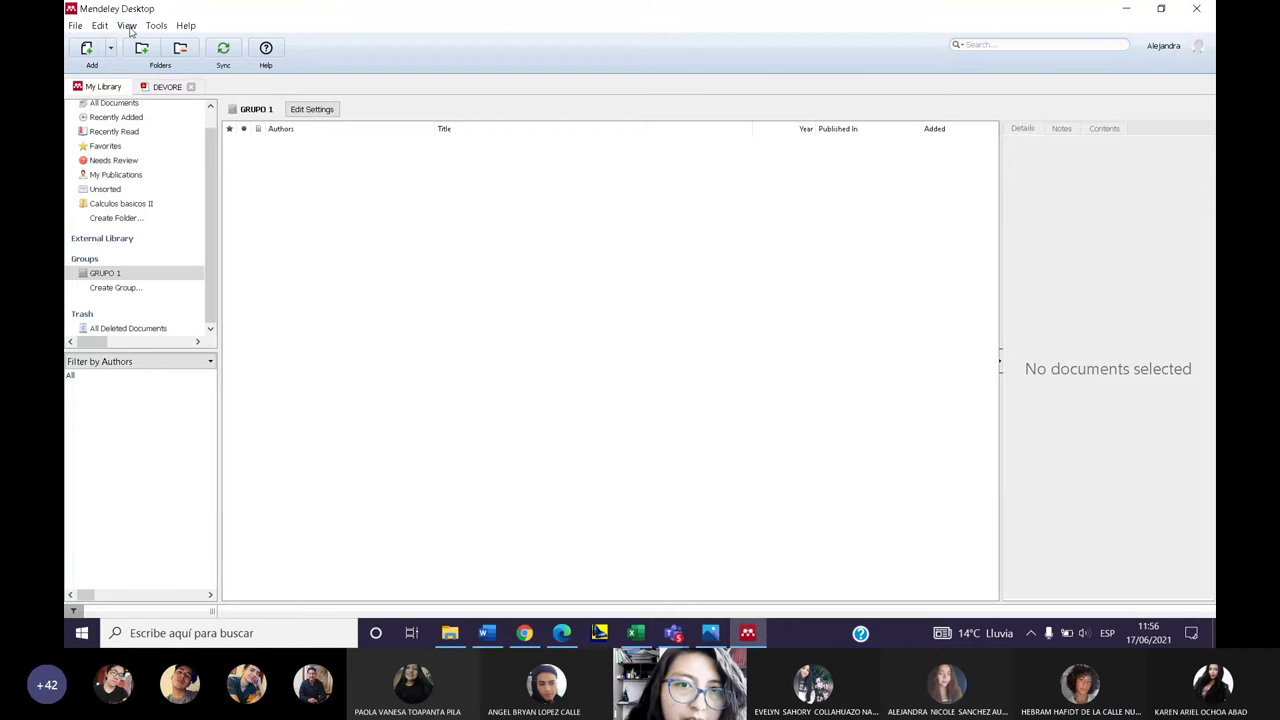
click(127, 26)
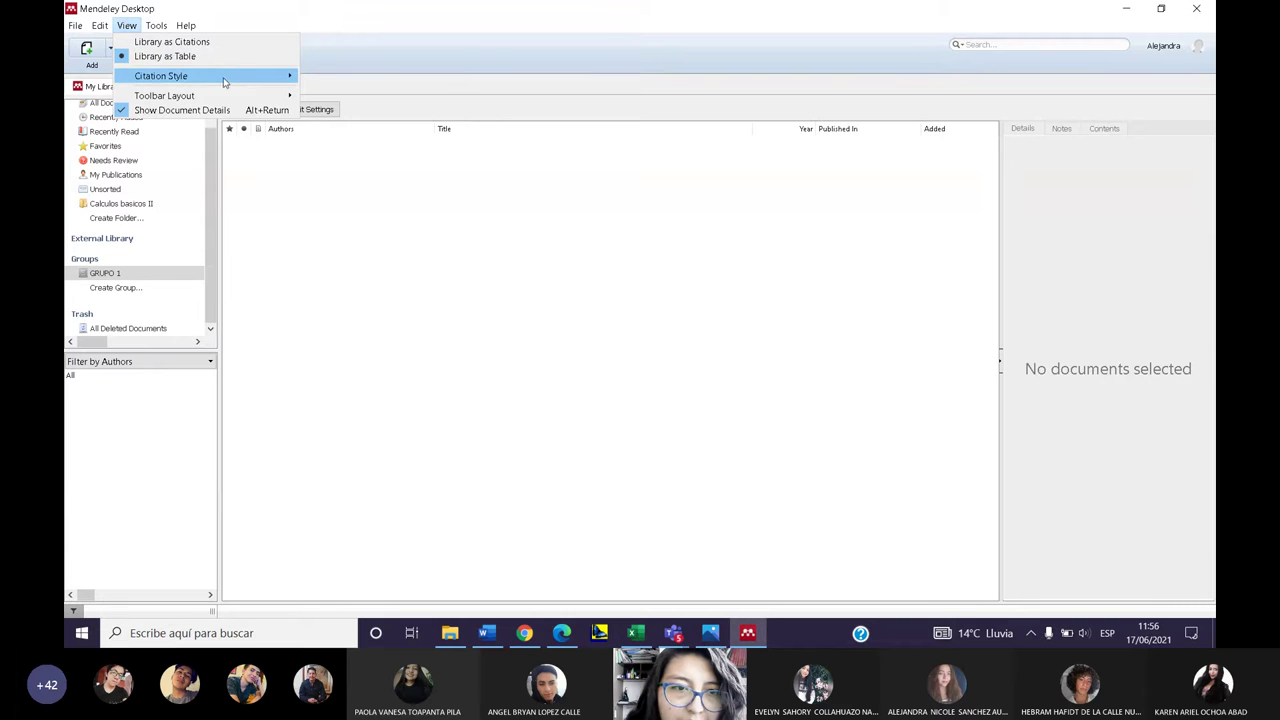
click(231, 141)
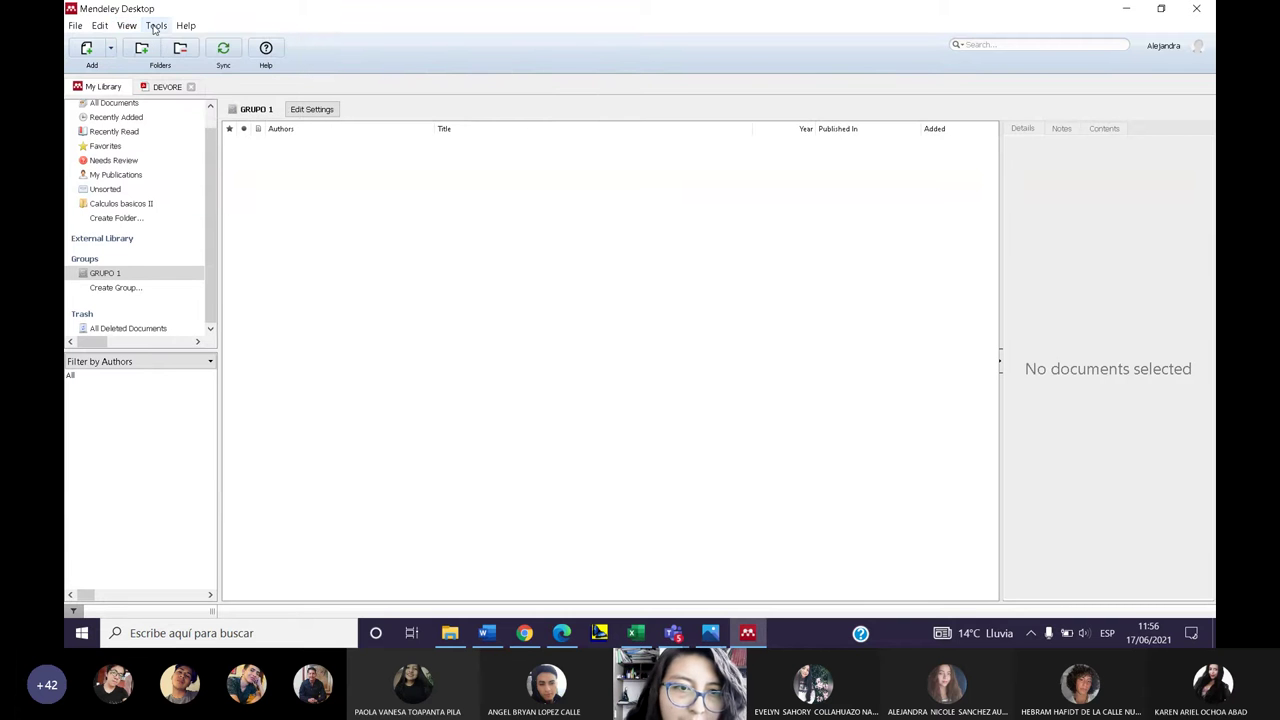
click(155, 27)
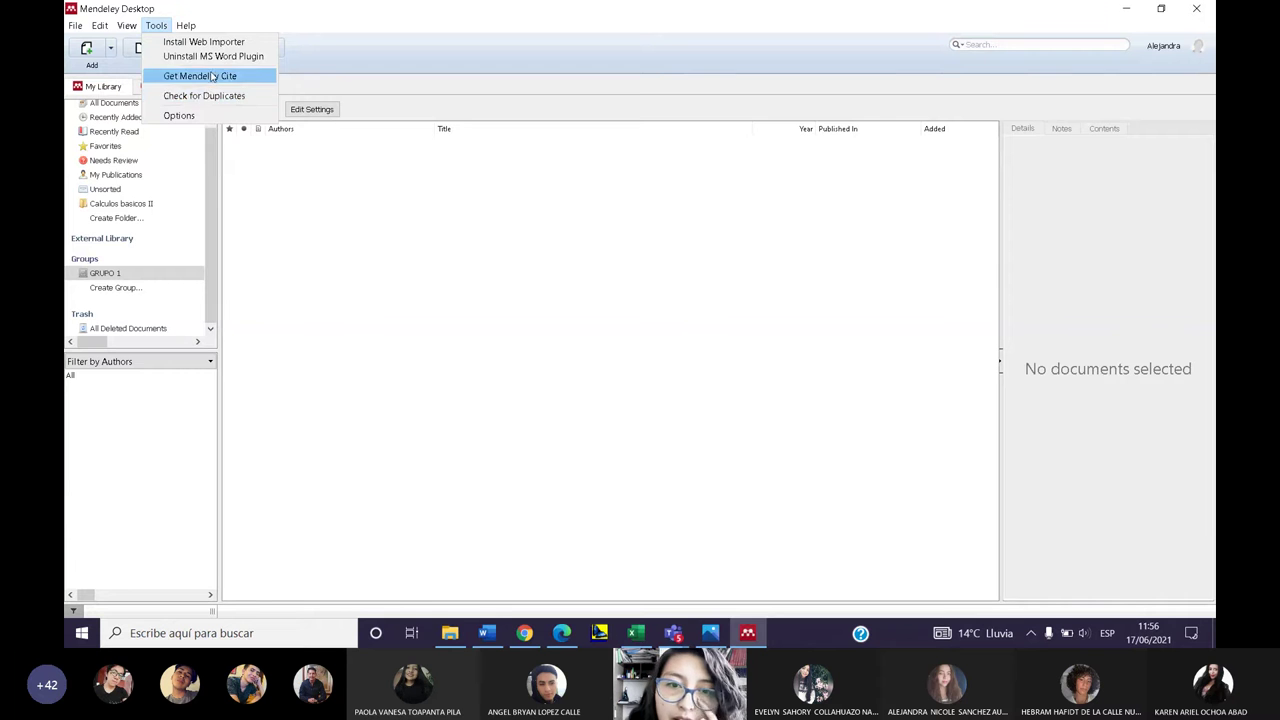
click(309, 183)
click(186, 25)
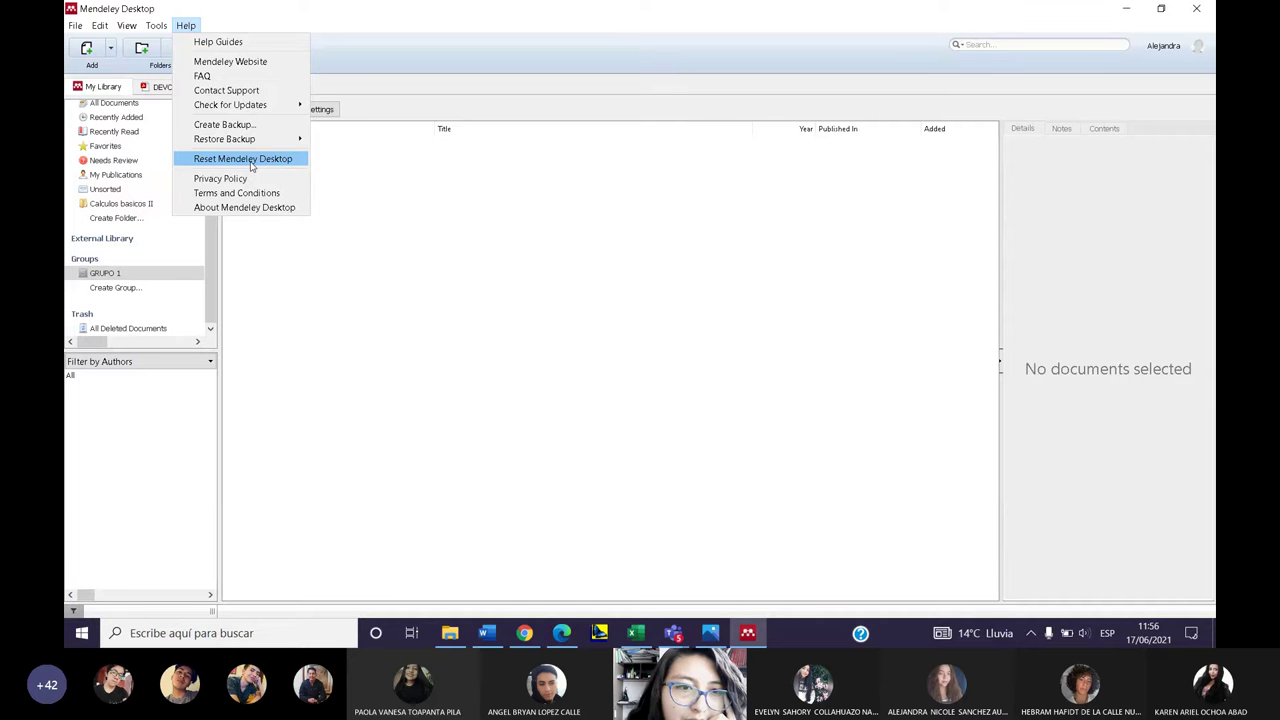
click(418, 285)
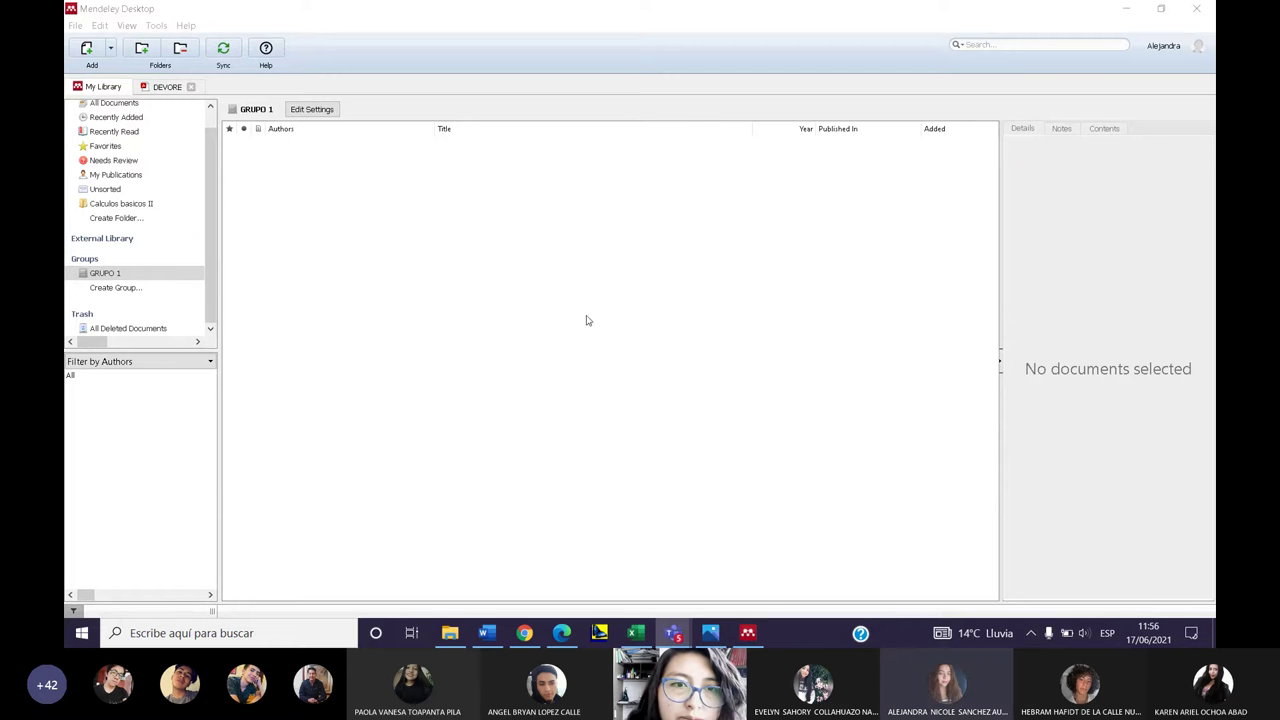
- Select GRUPO 1, briefly opening and cancelling Create Group before returning to its document list
click(1184, 50)
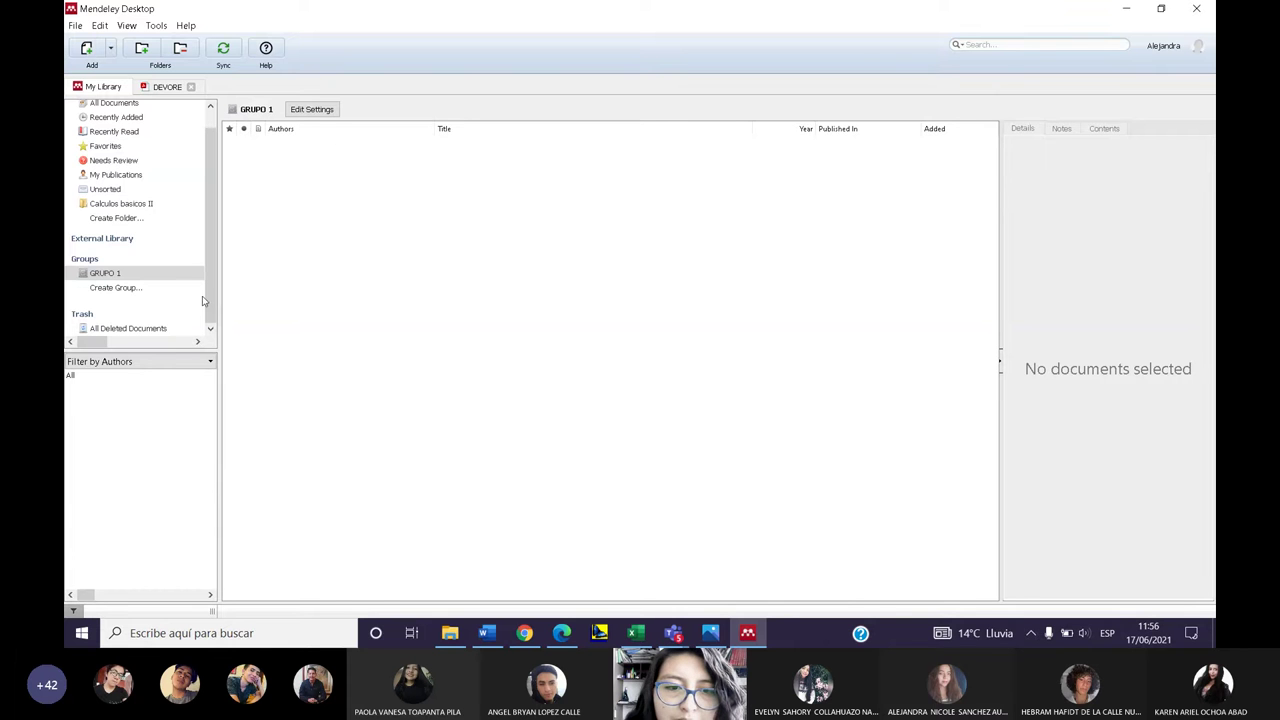
click(108, 274)
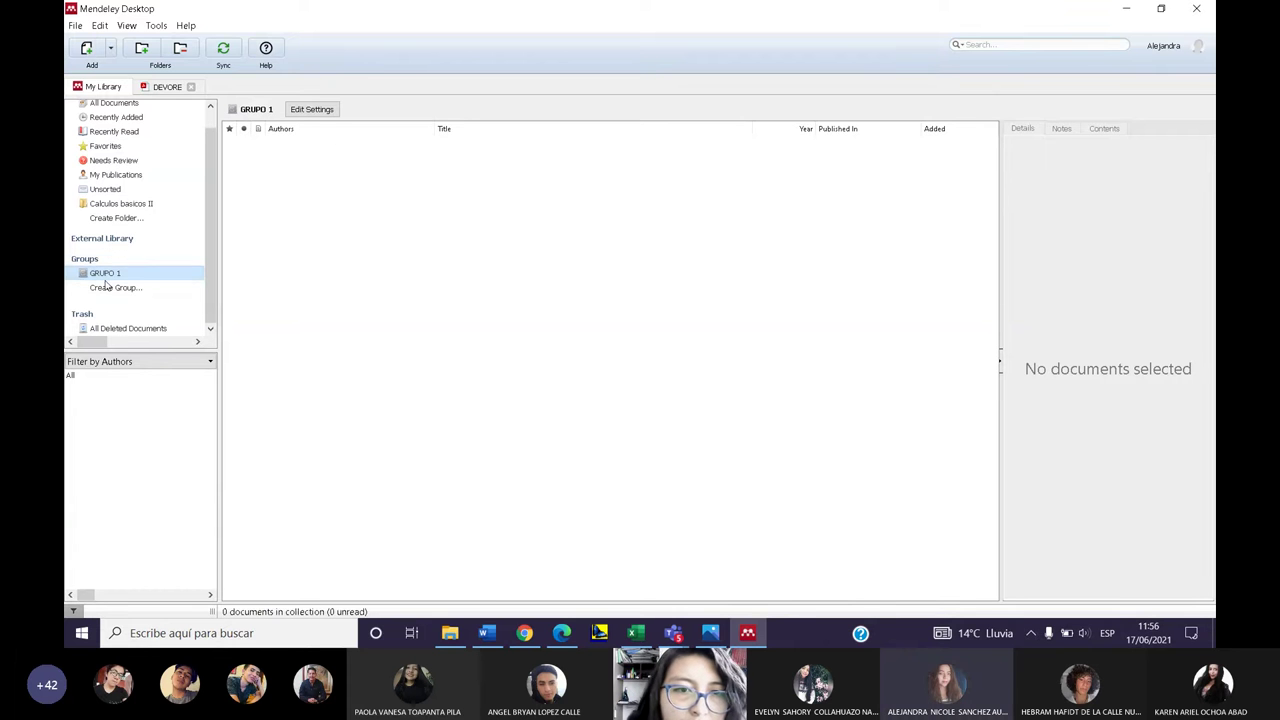
click(116, 292)
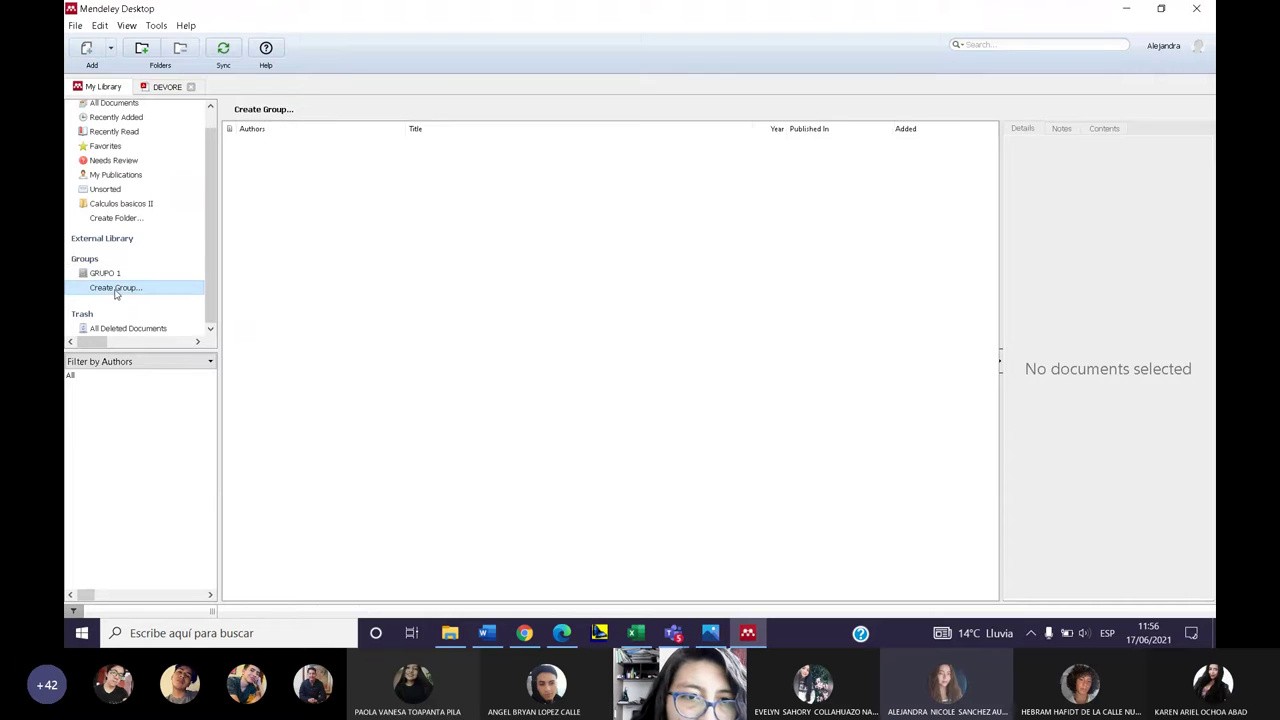
click(113, 297)
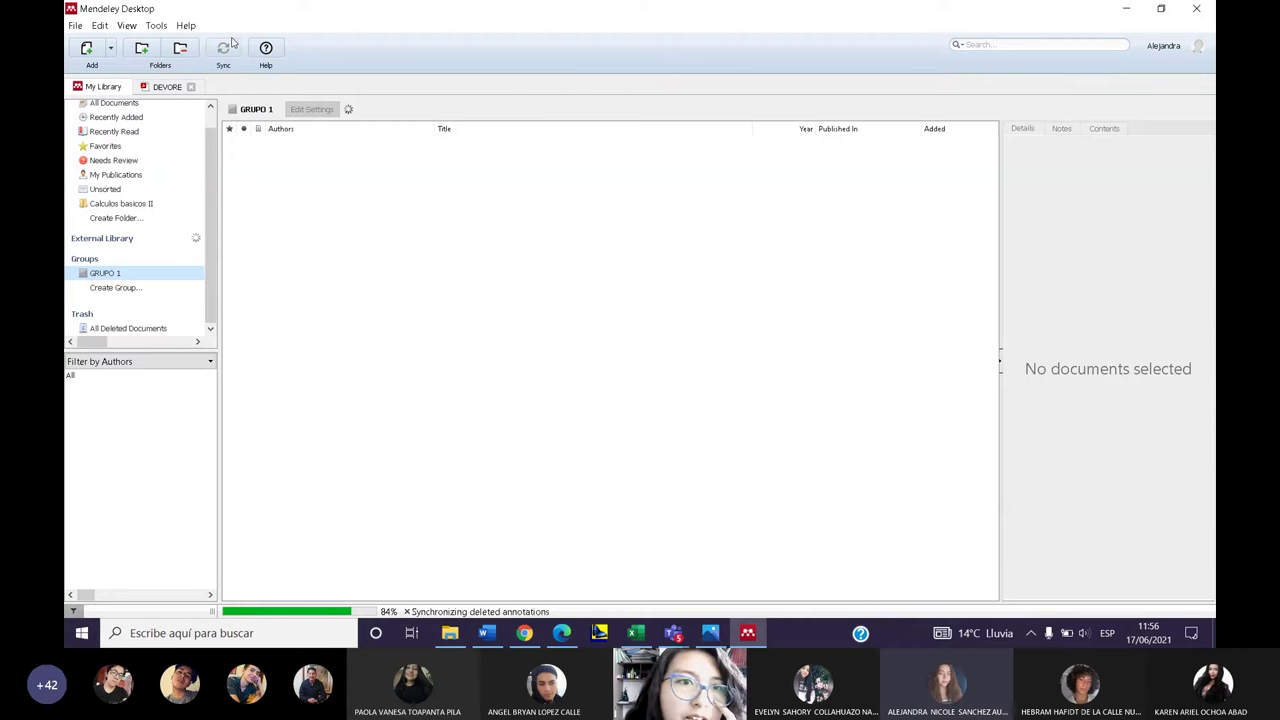
click(118, 288)
click(118, 273)
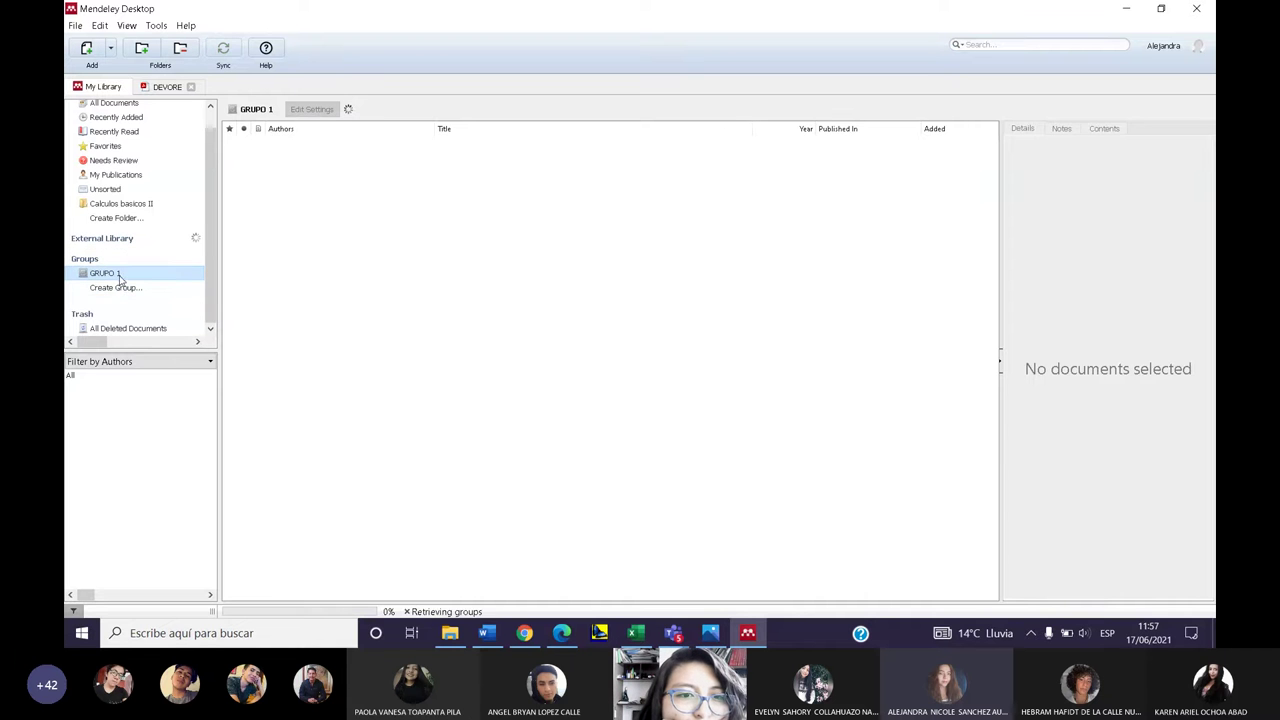
scroll(132, 331, up, 1)
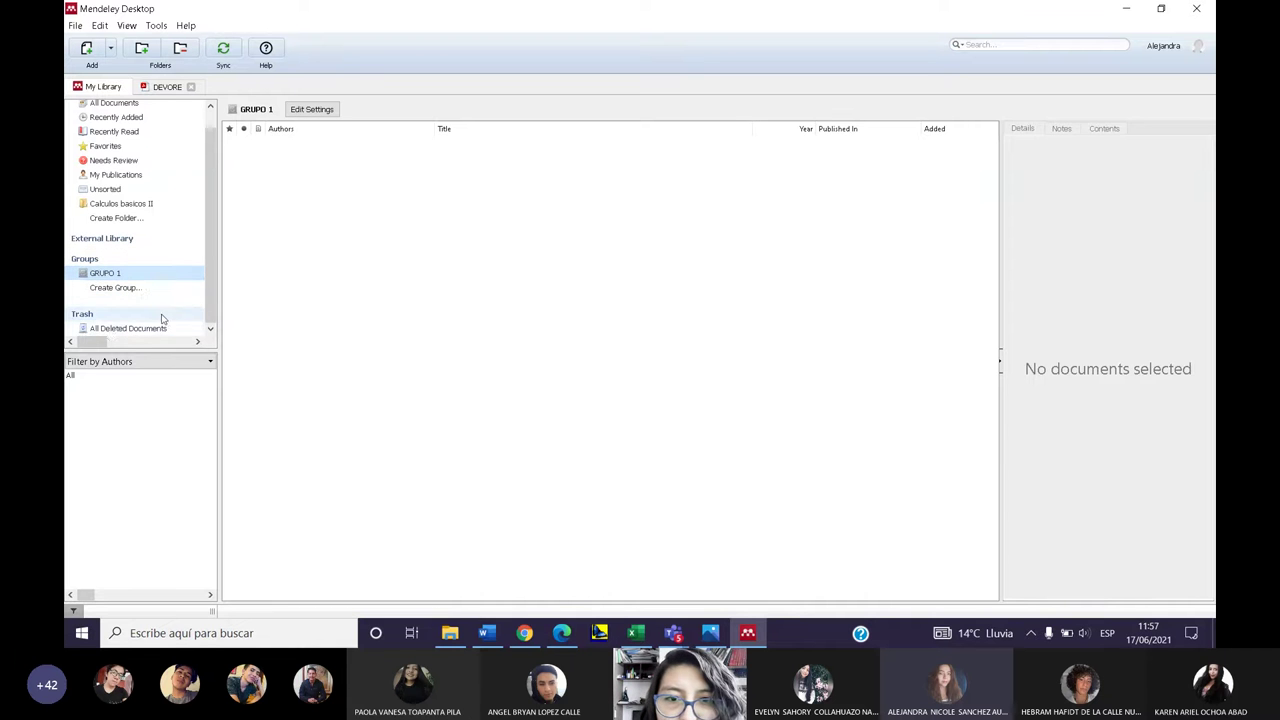
drag(92, 341, 104, 343)
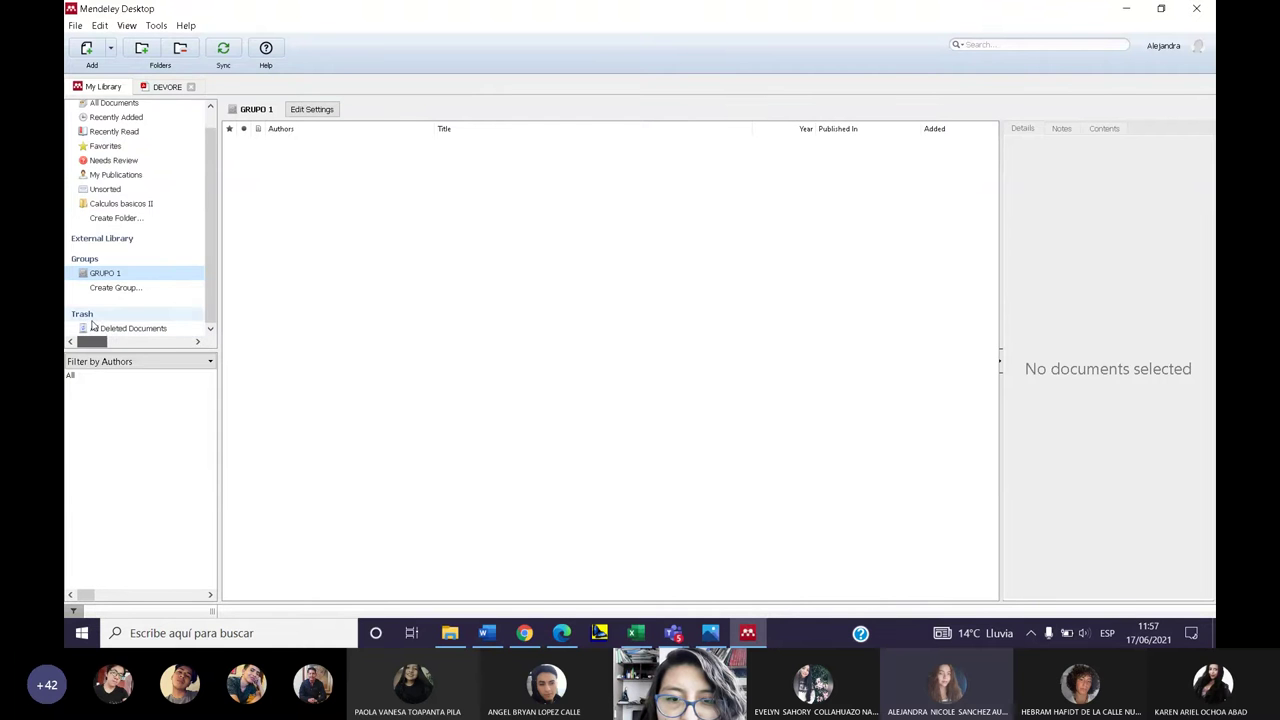
- Show all entries in the Filter by Authors list, then sync the library to refresh GRUPO 1
click(196, 364)
click(143, 386)
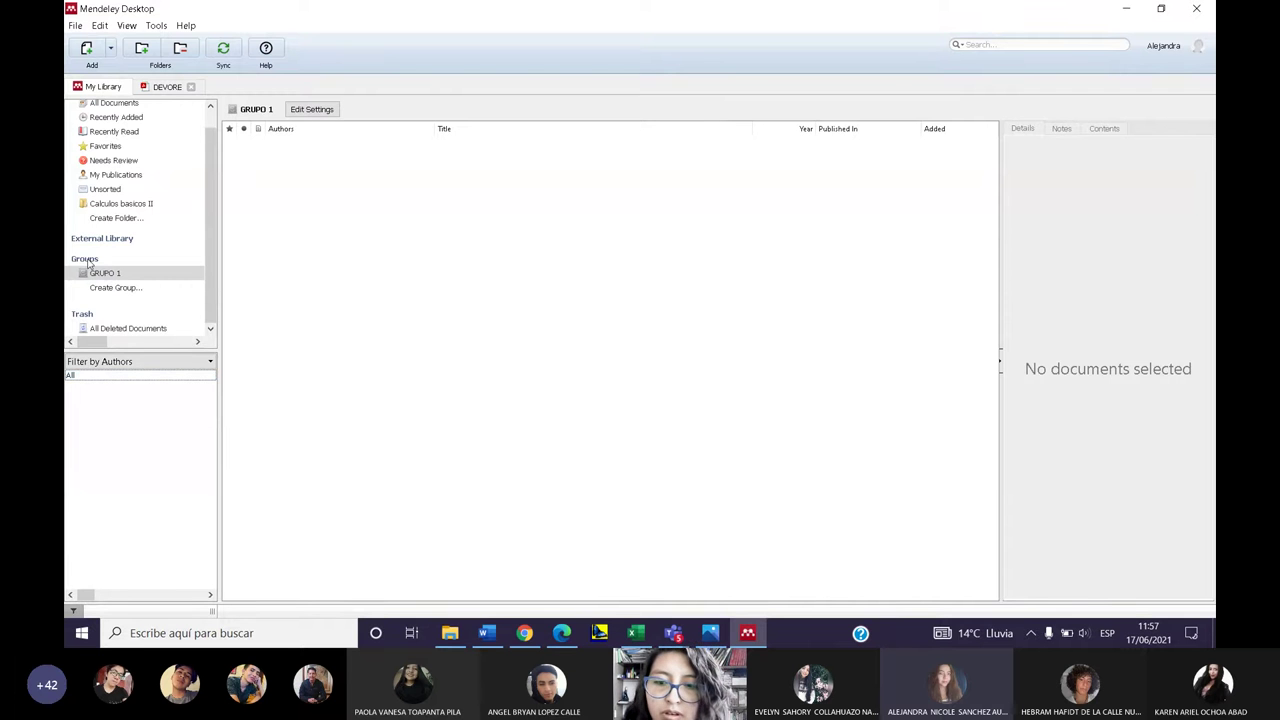
scroll(148, 254, up, 1)
scroll(140, 252, down, 1)
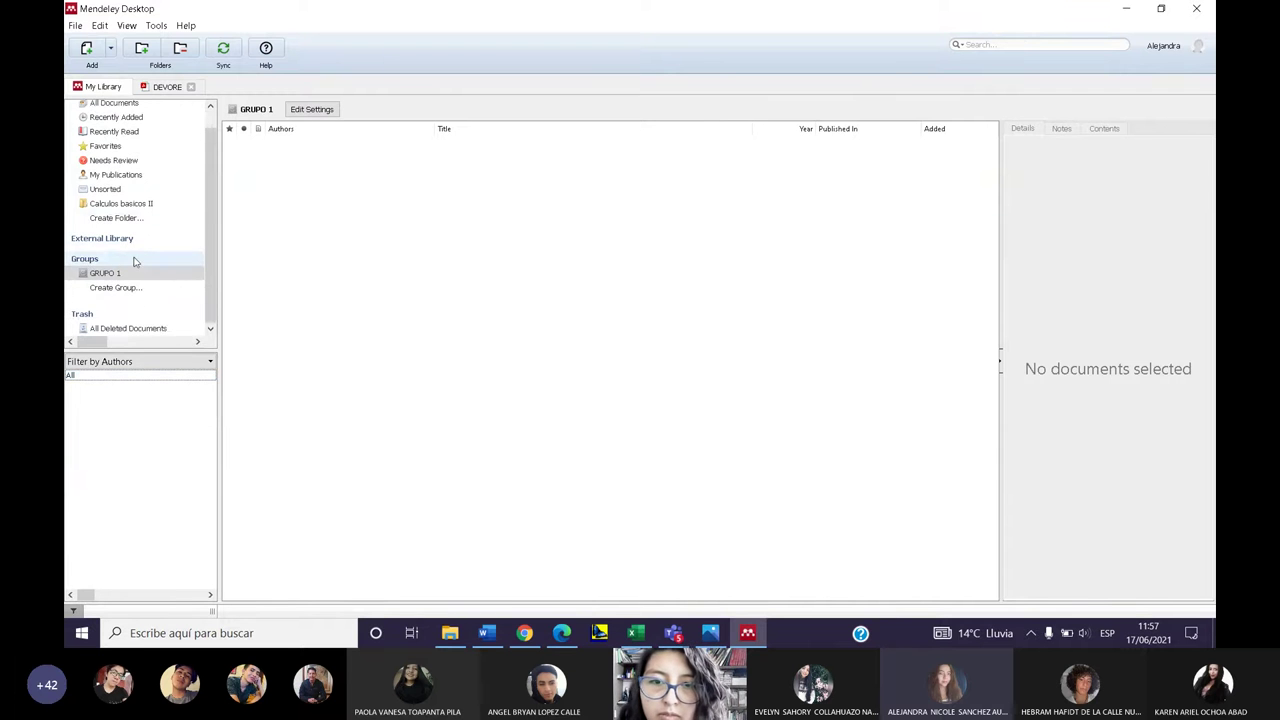
scroll(133, 258, up, 1)
click(223, 50)
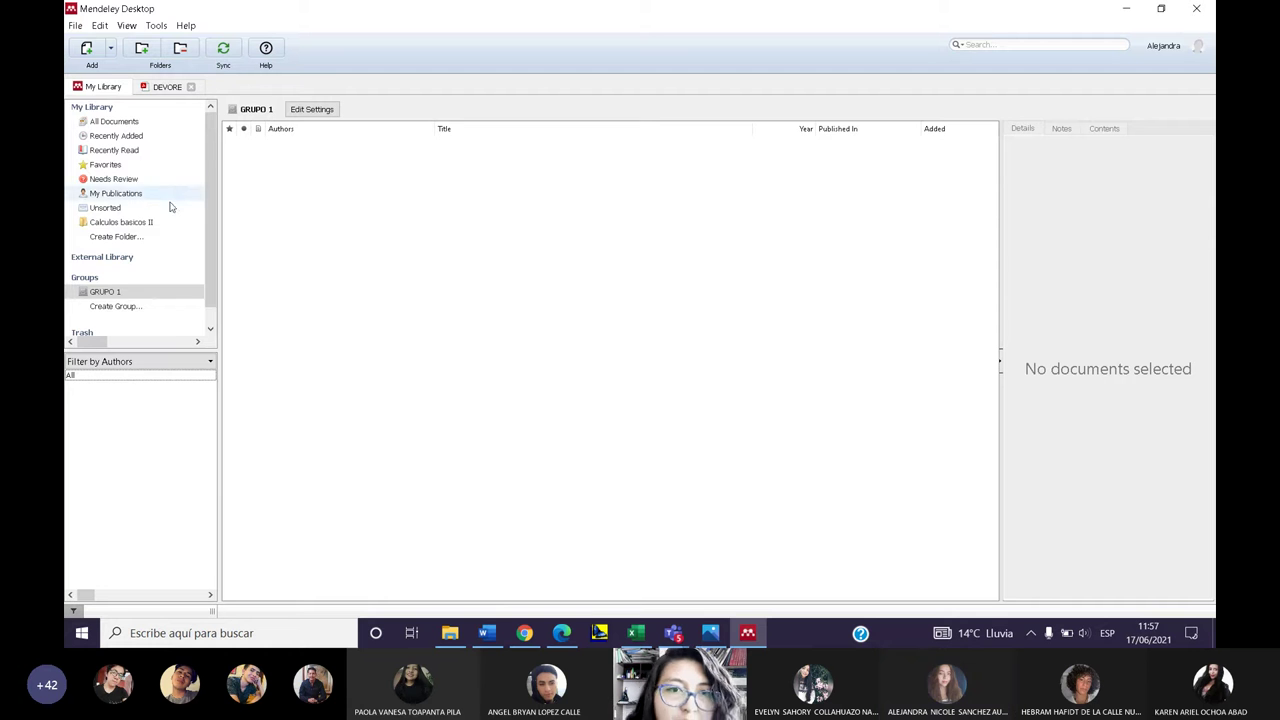
scroll(160, 250, down, 1)
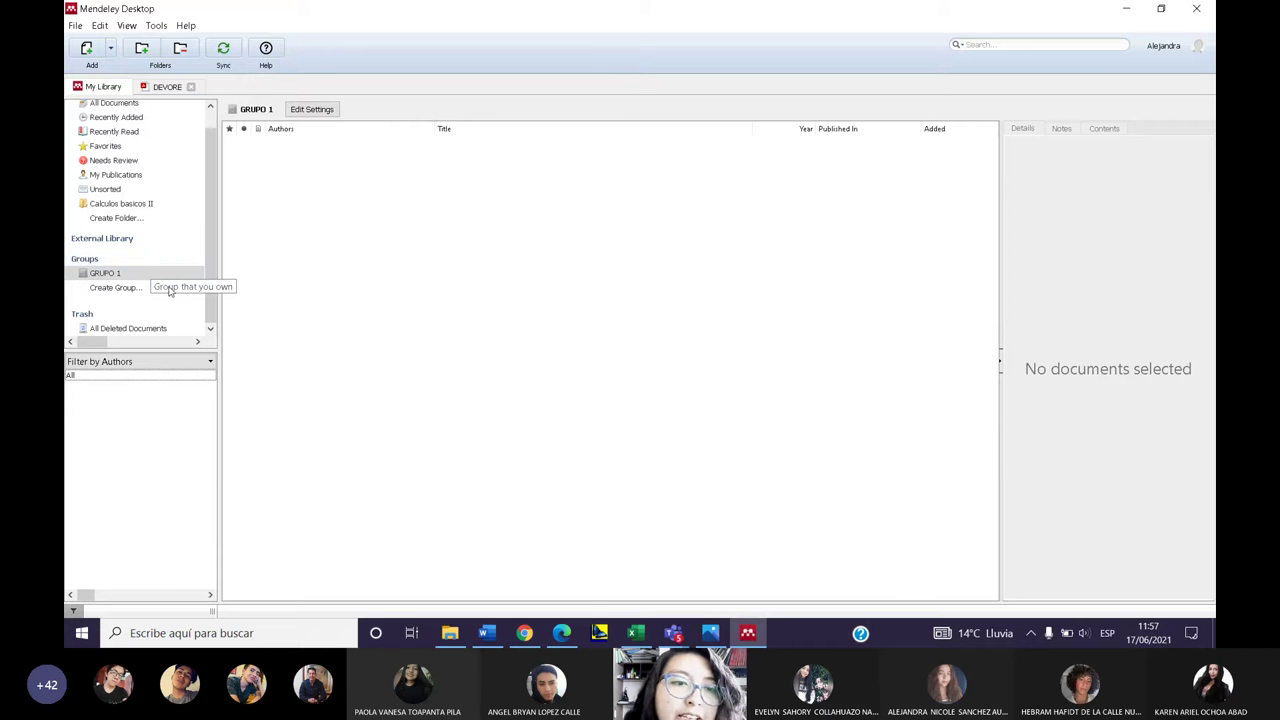
click(156, 277)
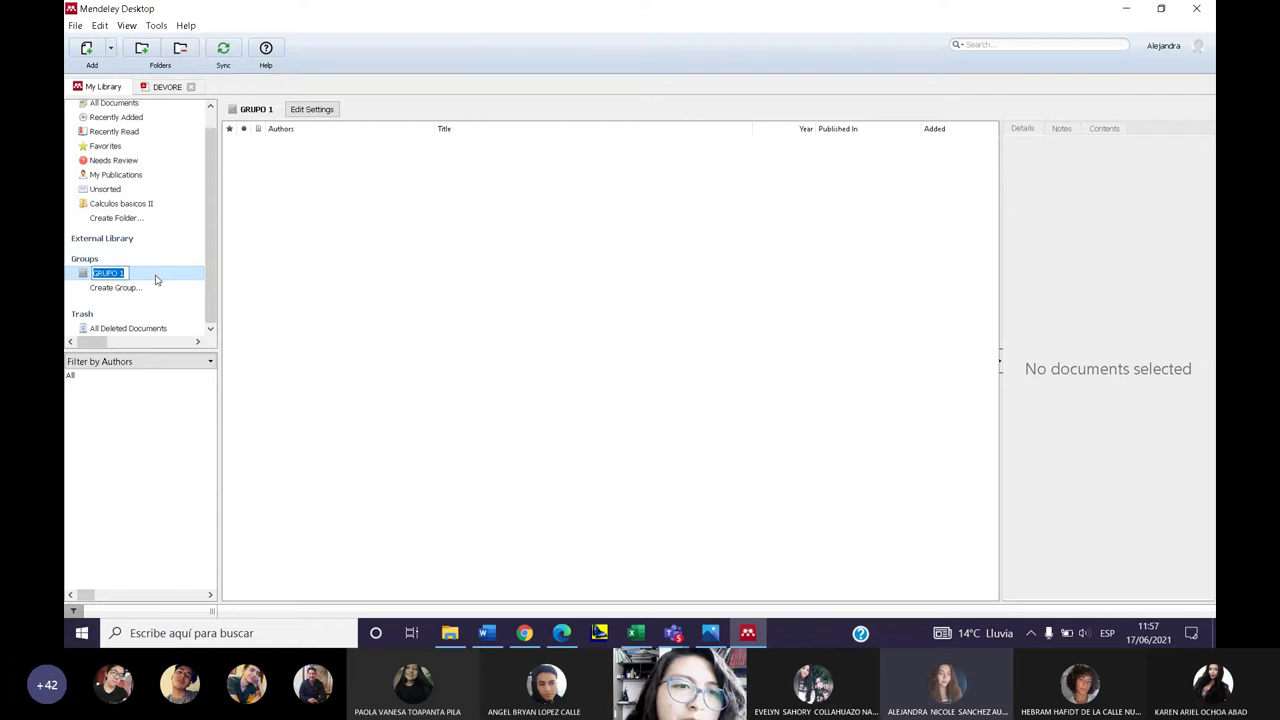
click(272, 308)
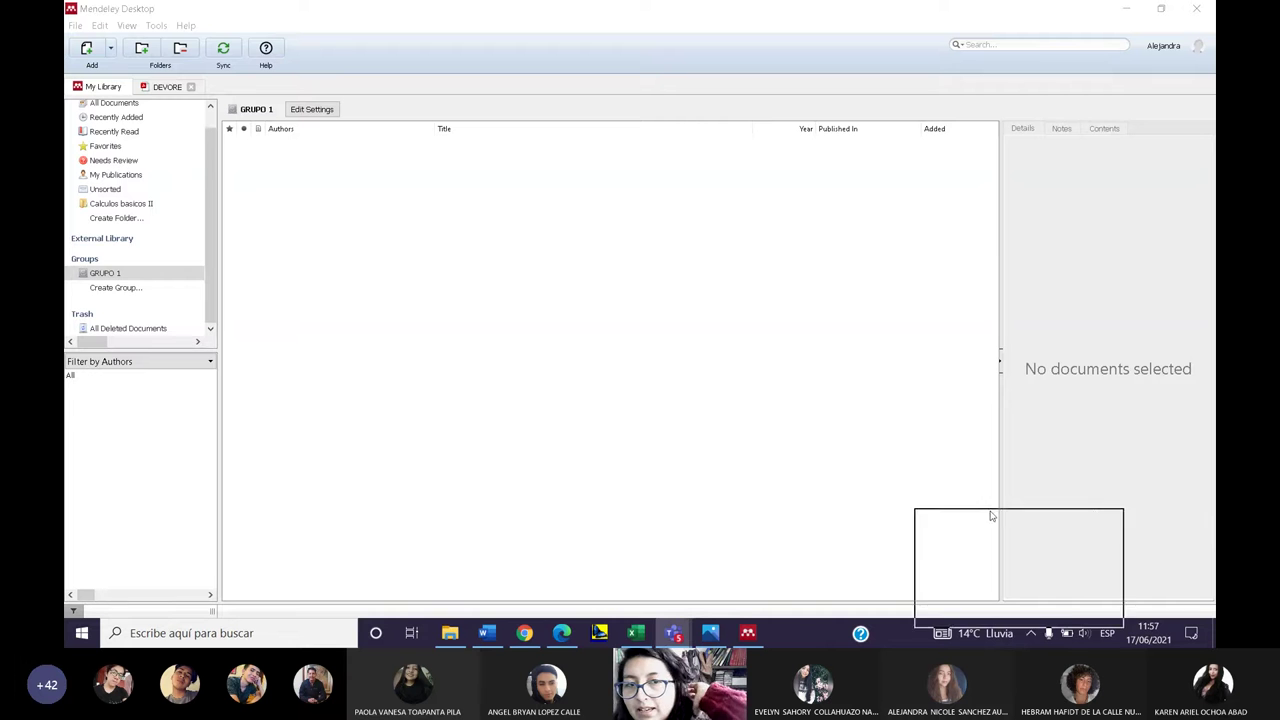
drag(991, 516, 1079, 504)
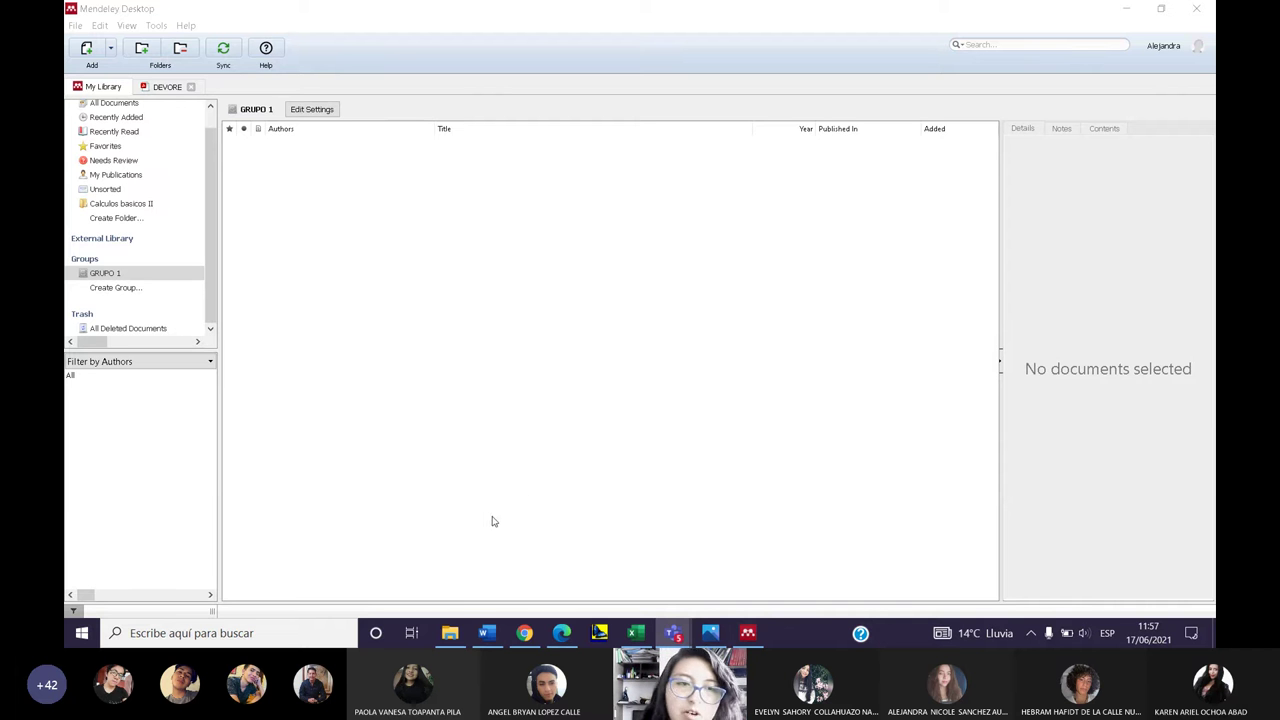
click(536, 441)
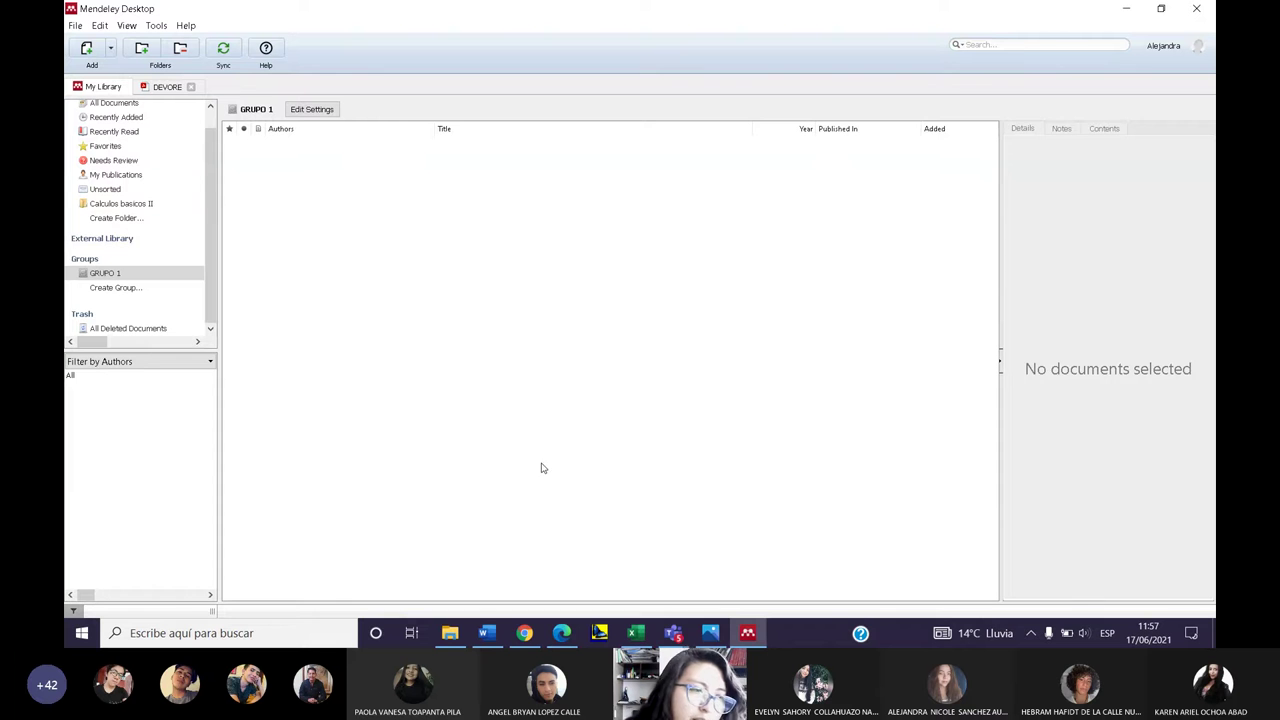
right_click(372, 410)
click(452, 359)
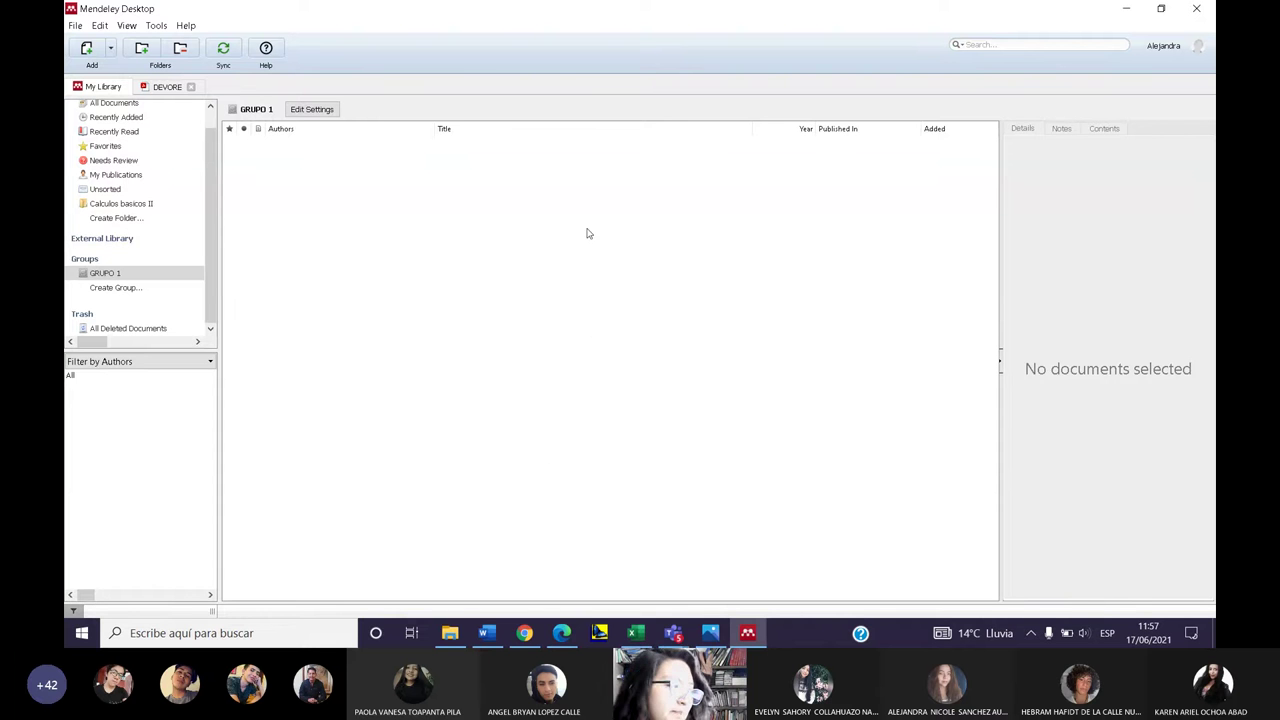